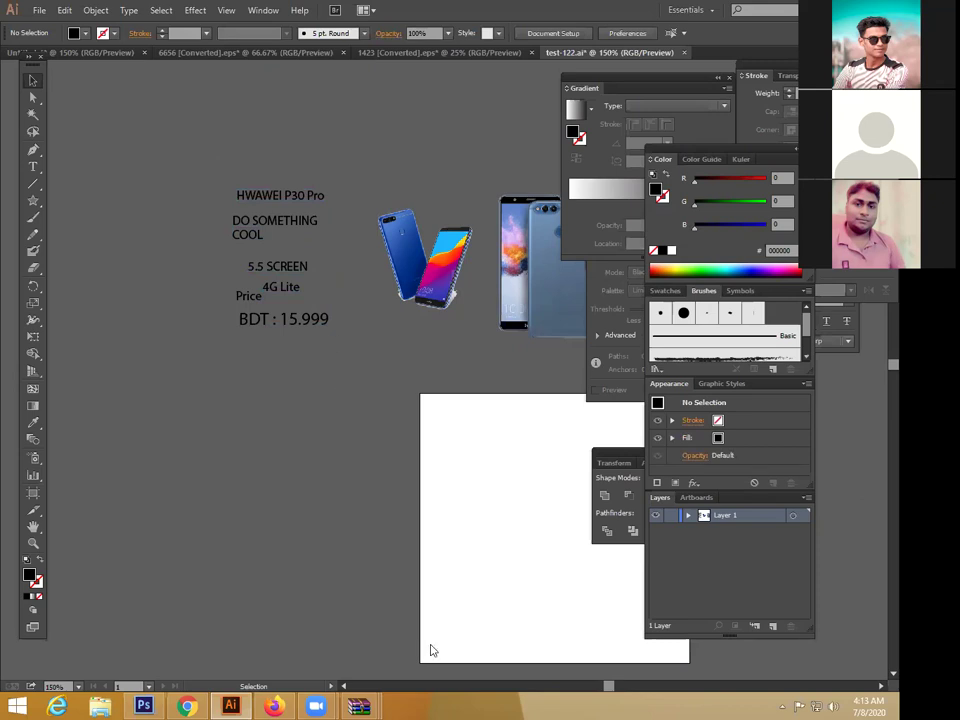
Step: Switch to Chrome and open the Google home page
click(188, 706)
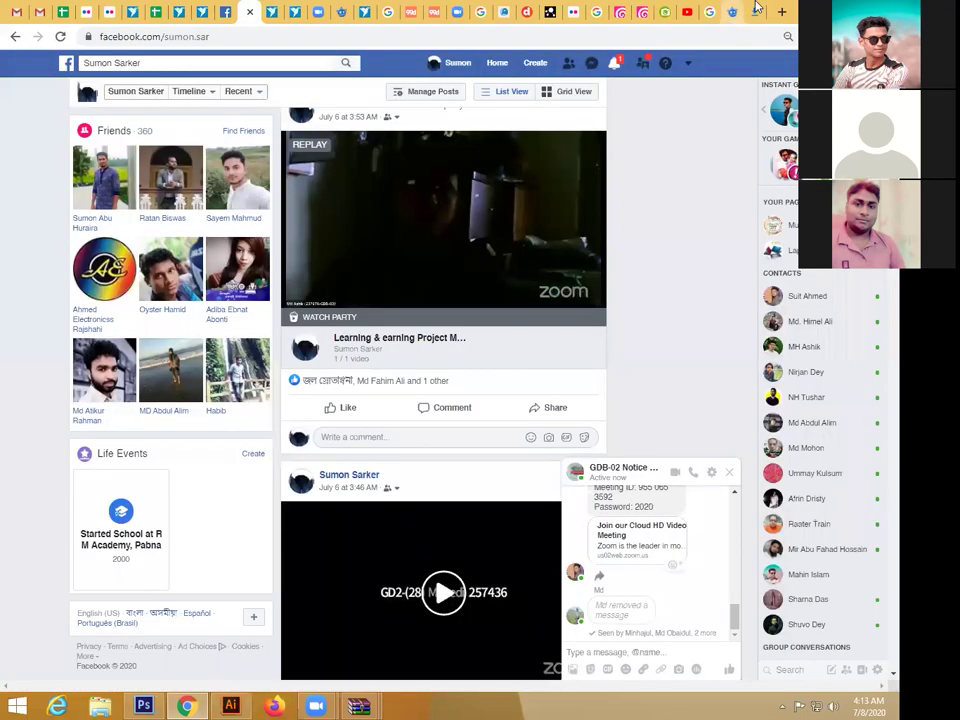
click(757, 8)
text(goog)
key(Return)
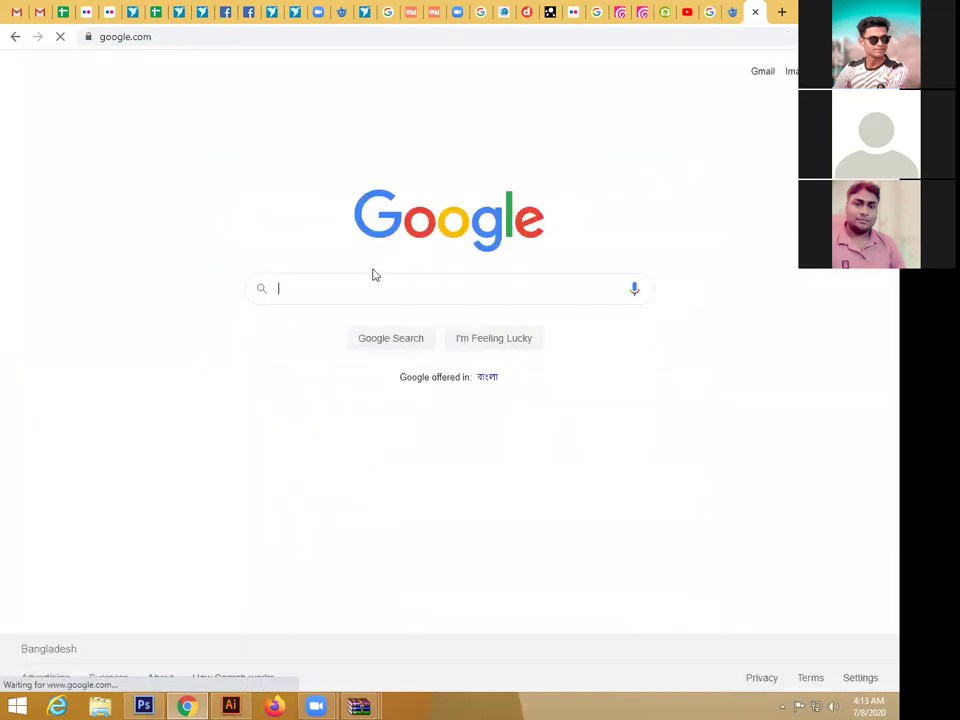
Step: Search Google for "mobile company banner" and open the image results
text(M)
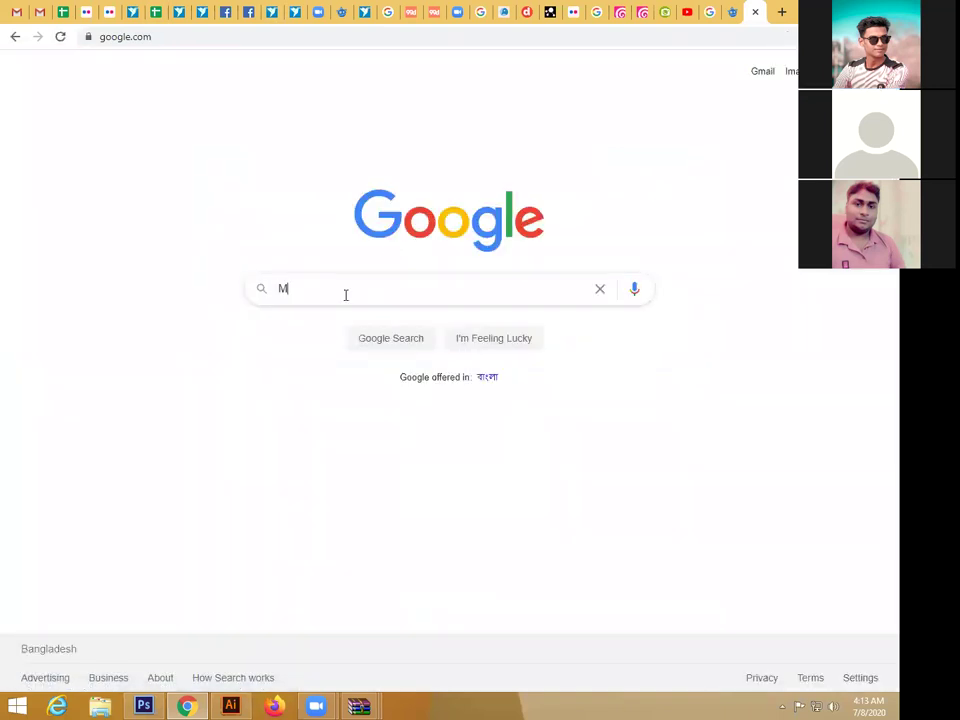
text(Ob io)
key(BackSpace)
key(BackSpace)
key(BackSpace)
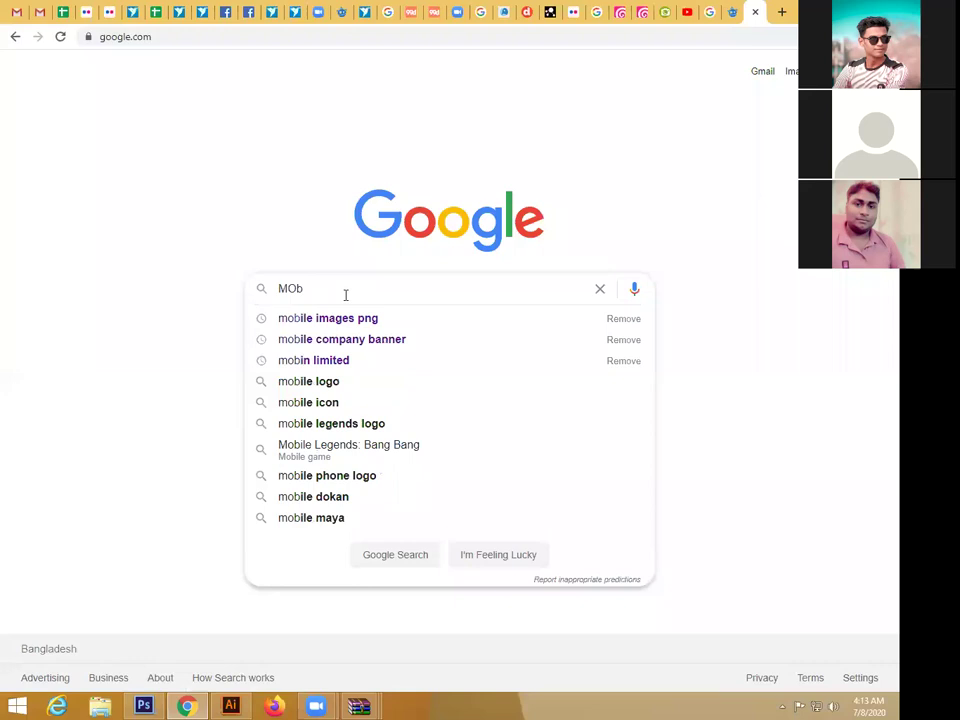
key(BackSpace)
key(BackSpace)
text(obile c)
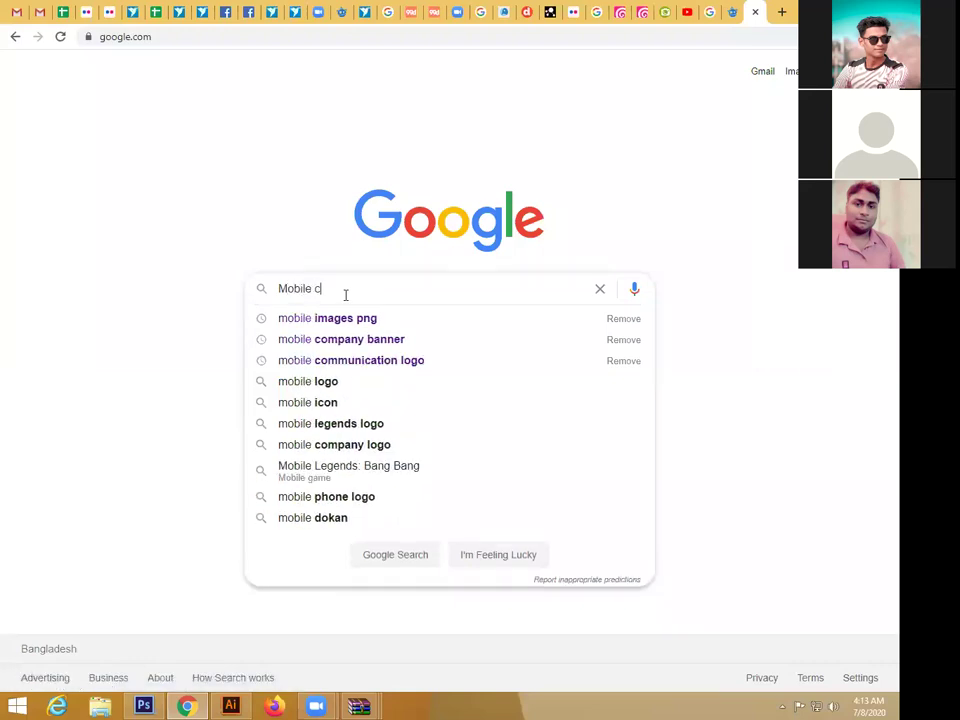
text(ompany)
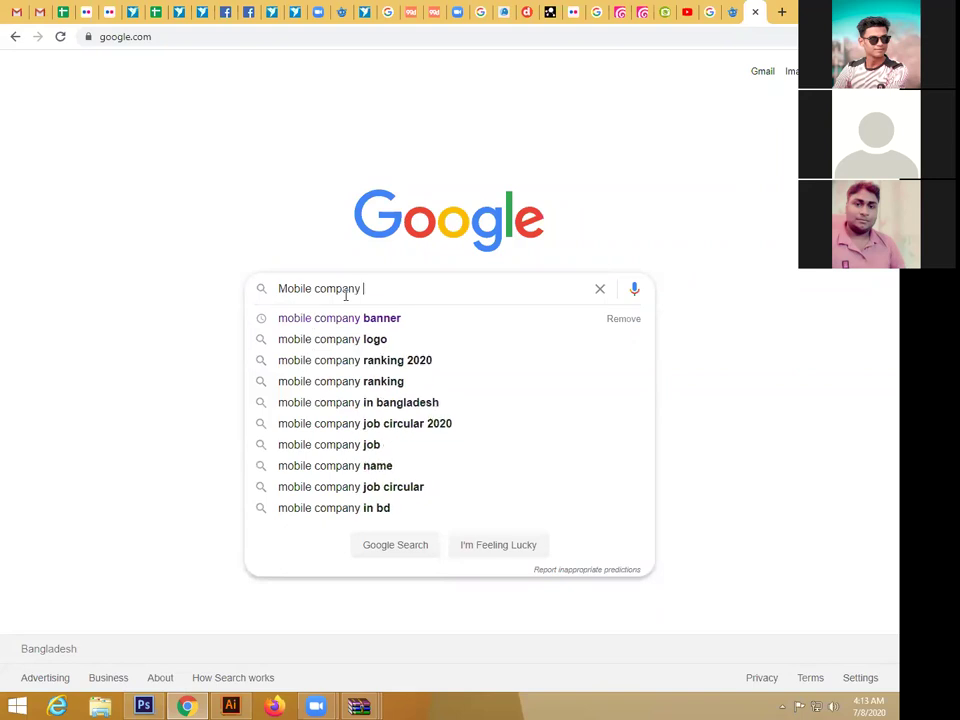
key(Down)
key(Return)
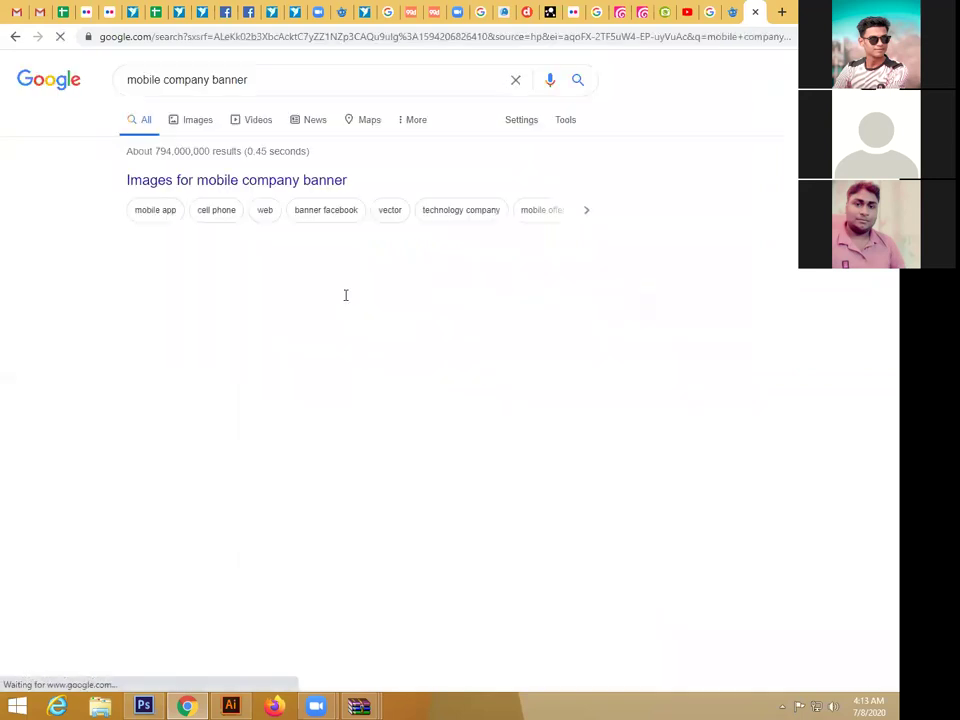
click(266, 183)
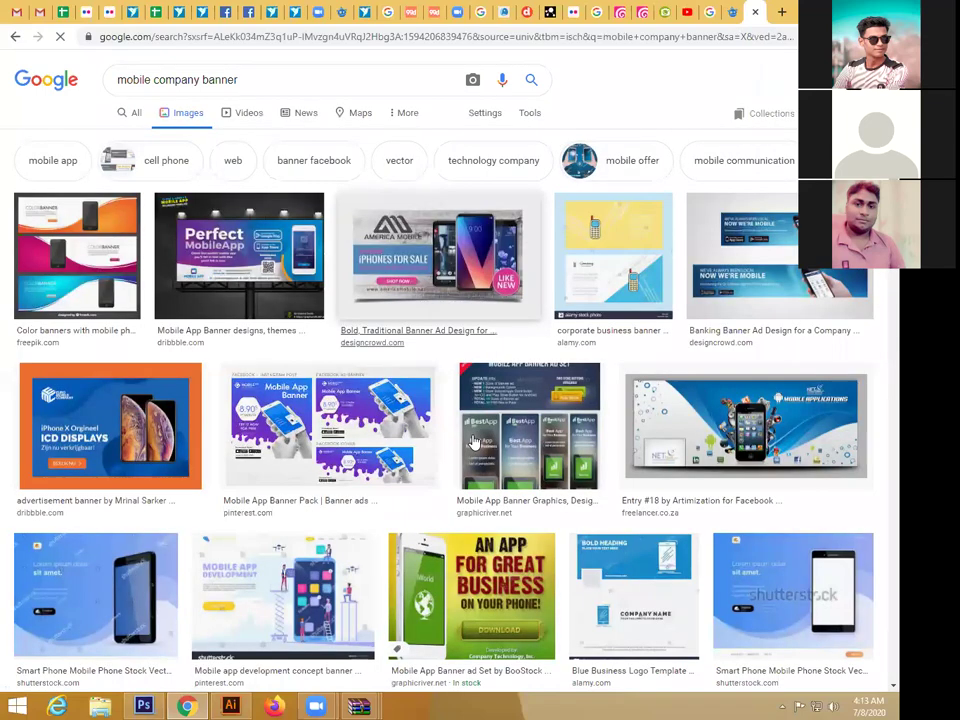
Step: Look through the mobile company banner images for designs suitable as references
scroll(475, 441, down, 1)
scroll(475, 437, down, 2)
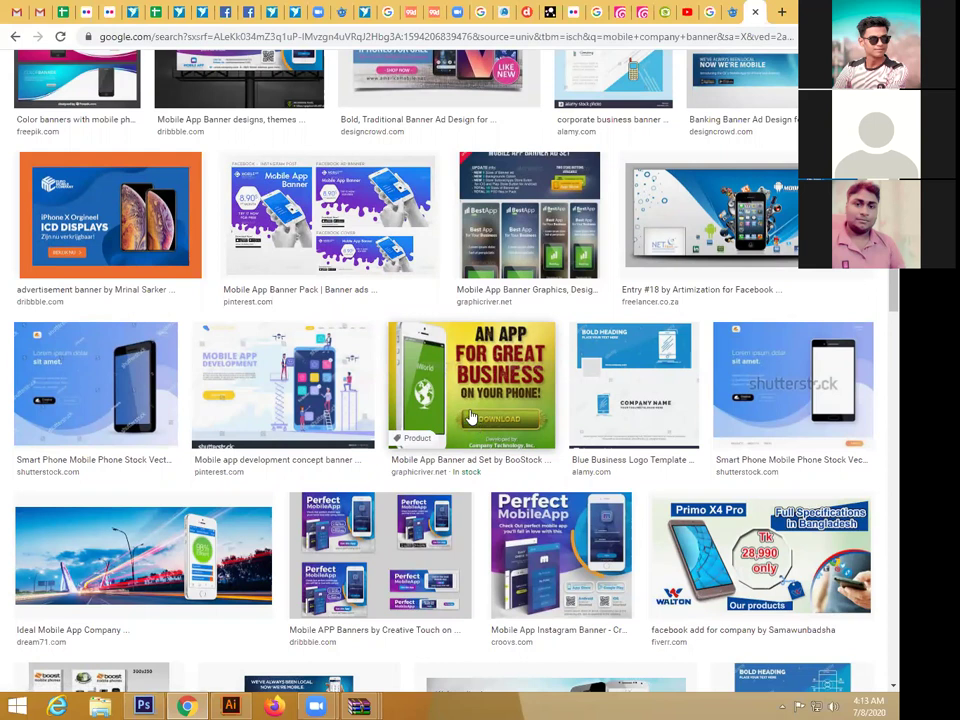
scroll(462, 367, down, 1)
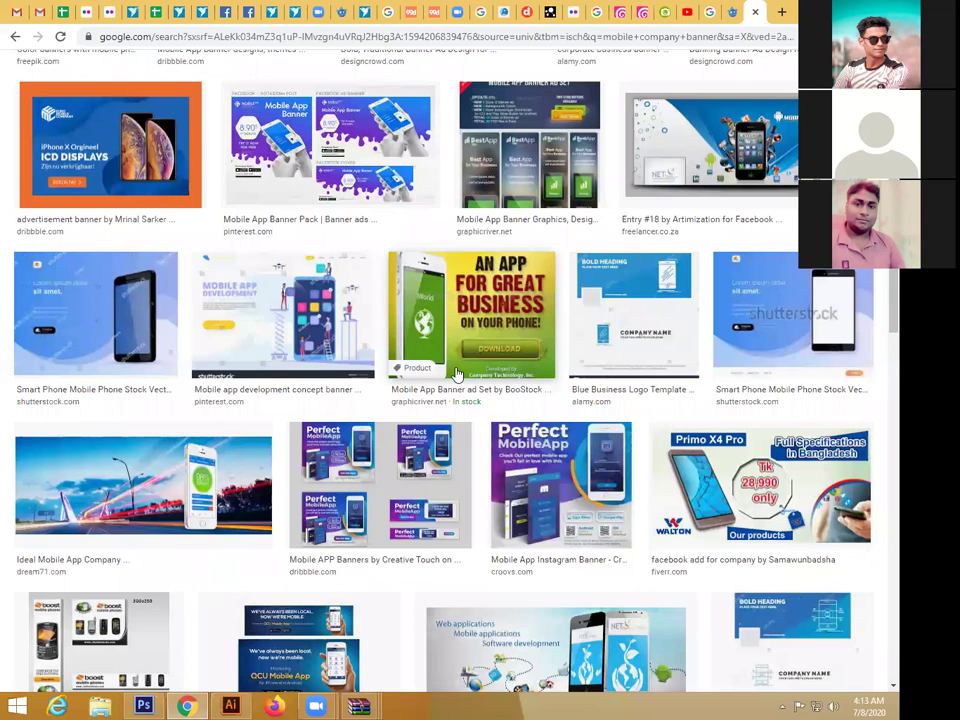
scroll(432, 460, down, 1)
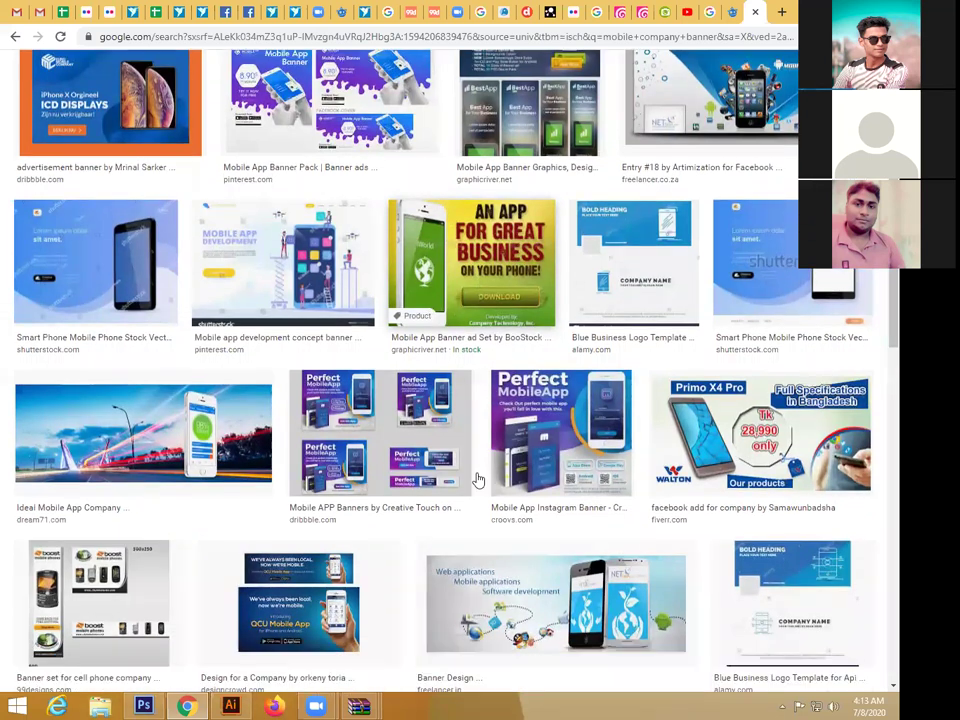
scroll(493, 500, down, 5)
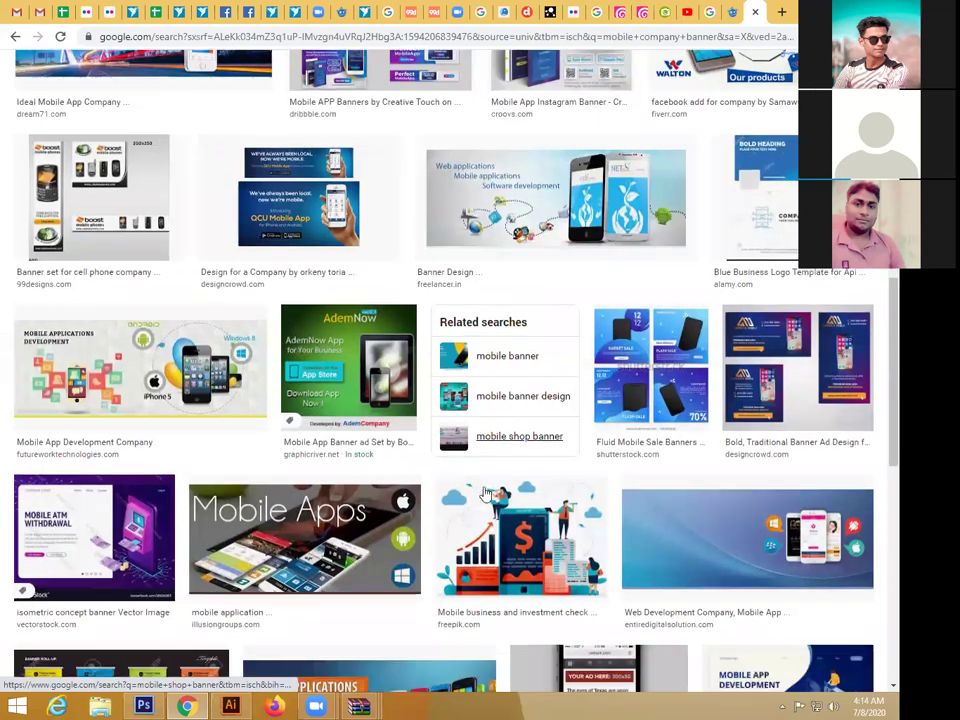
scroll(470, 505, down, 3)
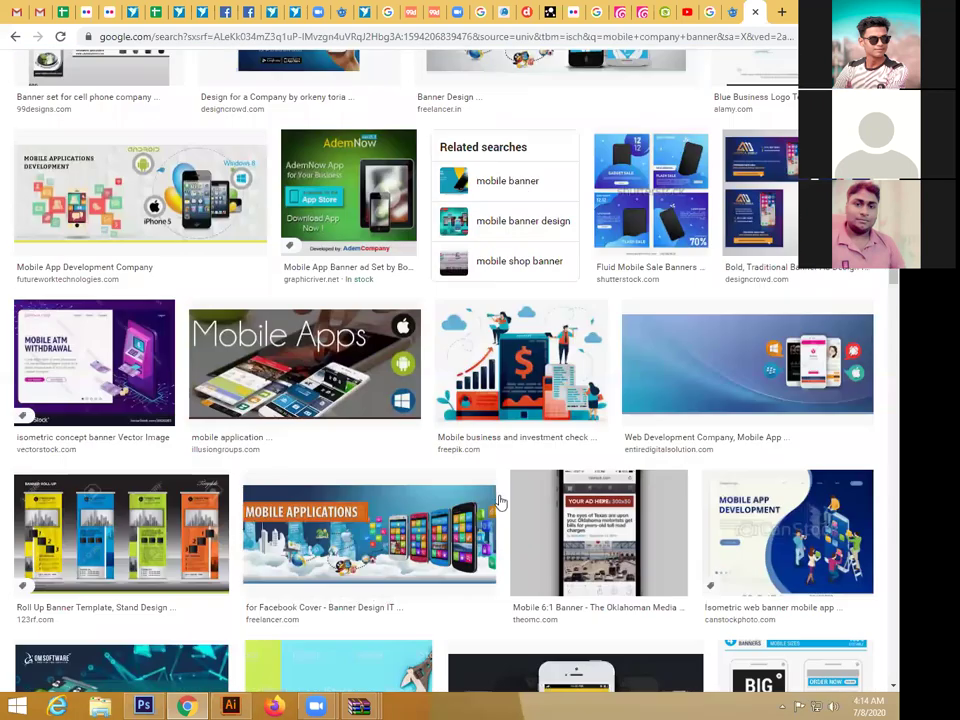
scroll(493, 517, down, 5)
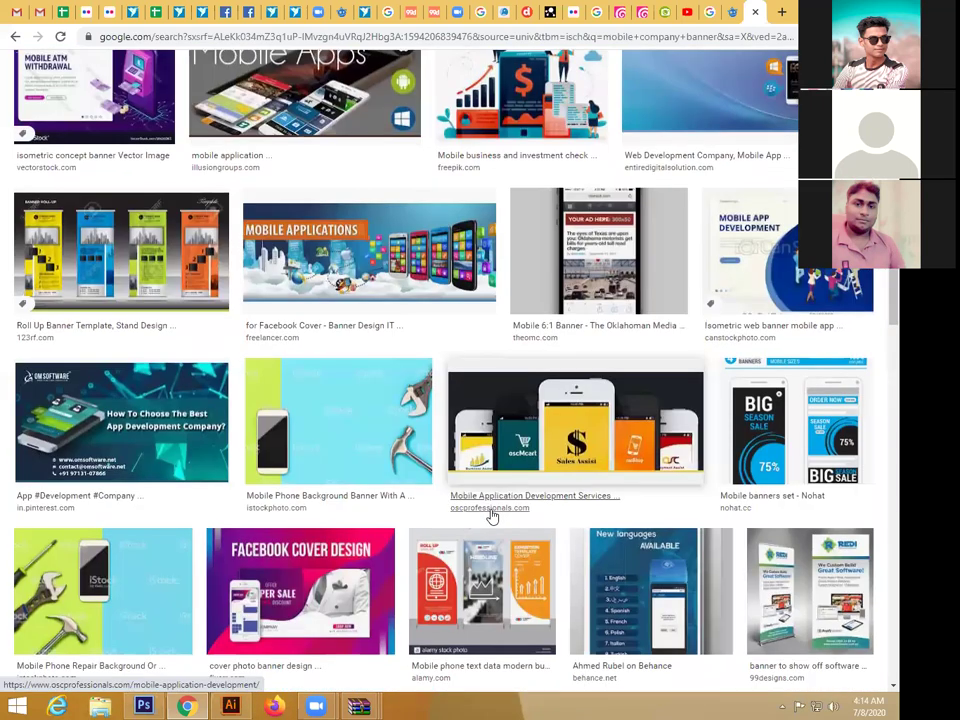
scroll(491, 515, down, 3)
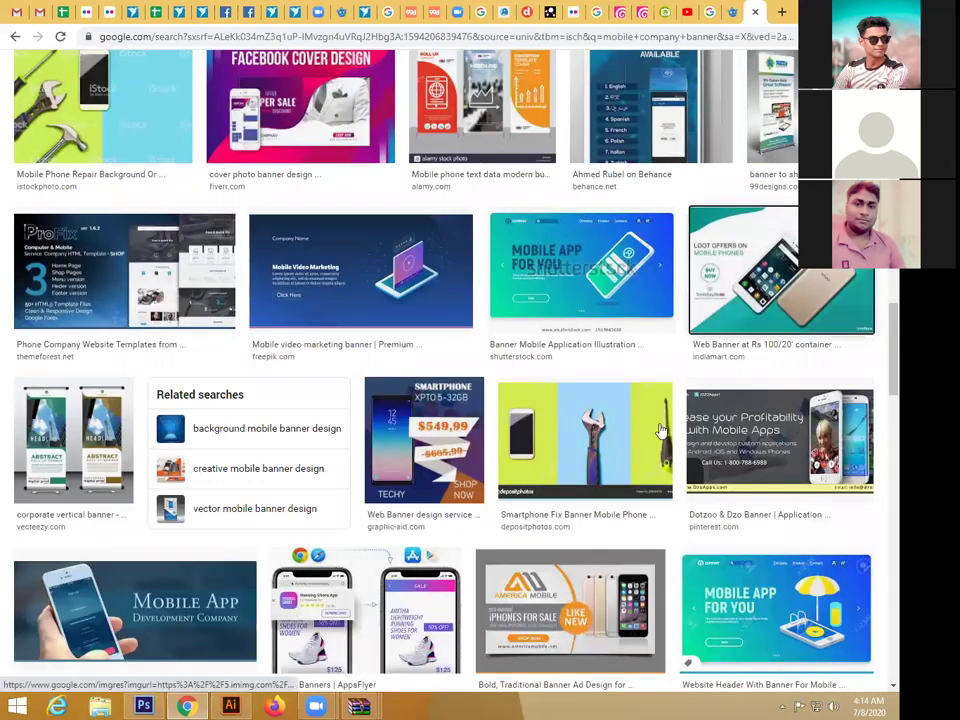
Step: Copy the teal and white Vivo "Loot Offers on Mobile Phones" banner image and paste it into the test-122.ai document in Illustrator
click(780, 270)
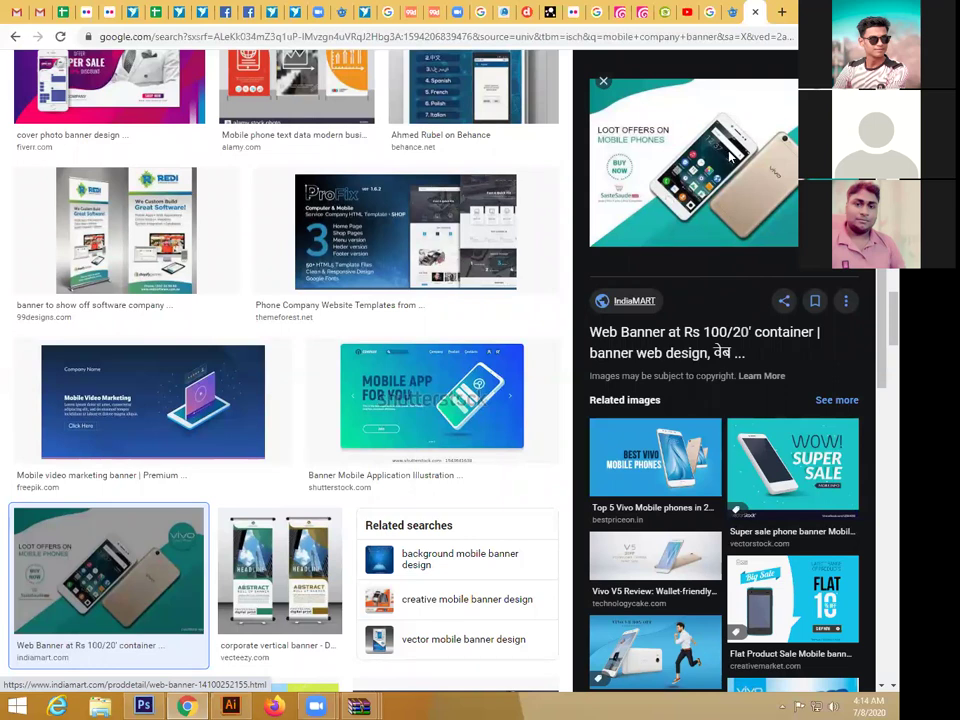
scroll(740, 295, up, 1)
right_click(707, 148)
click(754, 313)
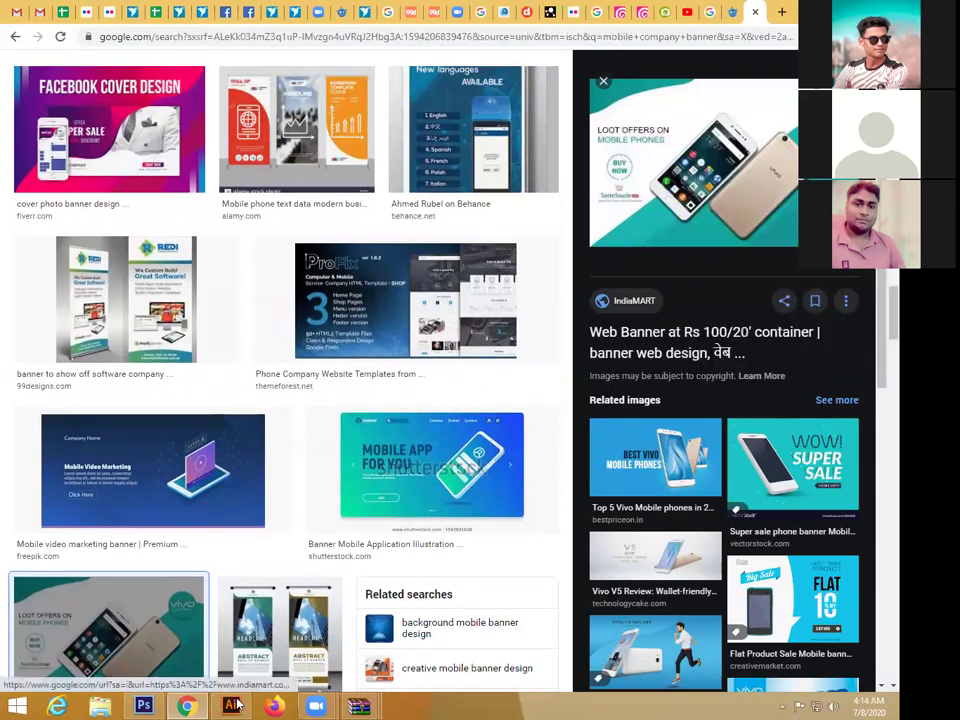
key(alt+Tab)
key(ctrl+v)
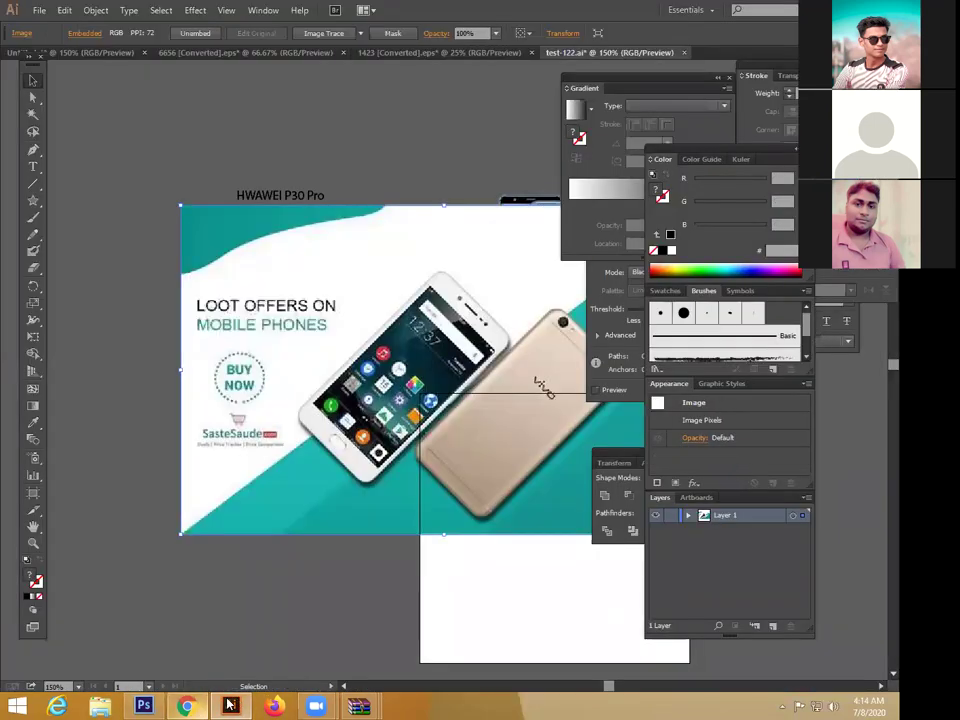
Step: Back in Chrome, copy the related Vivo "bumper price" banner image and paste it into the Illustrator document
key(alt+Tab)
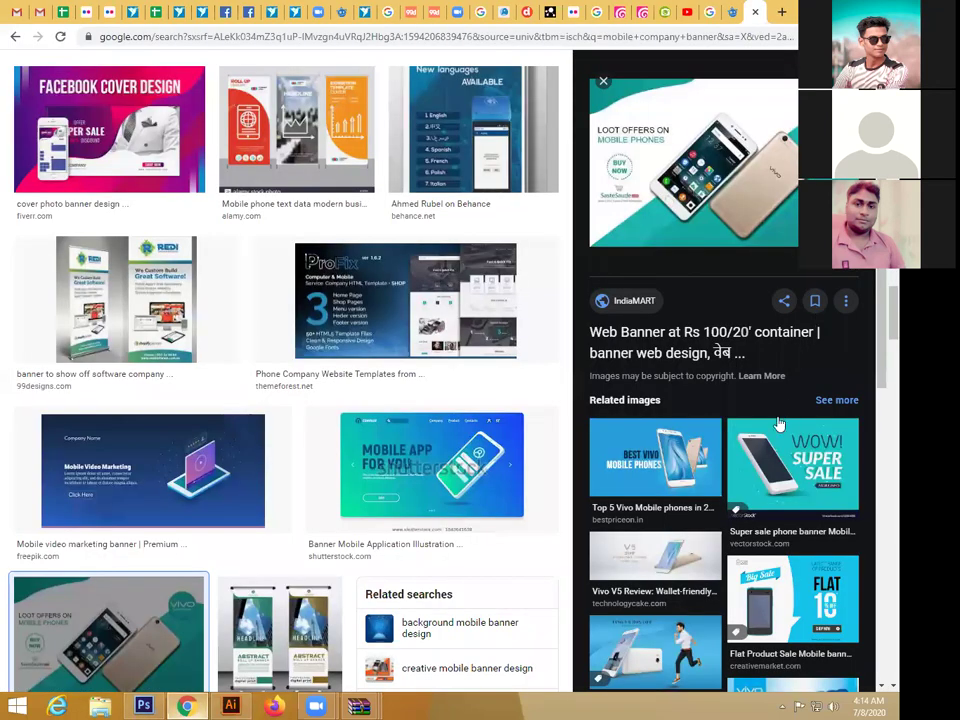
scroll(737, 527, down, 5)
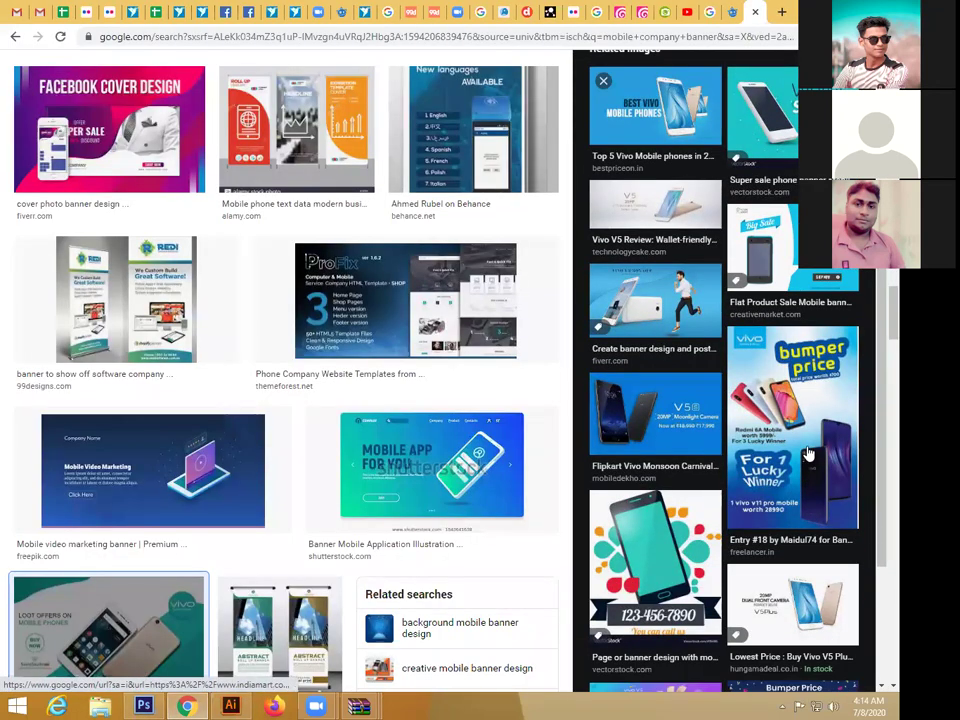
click(808, 455)
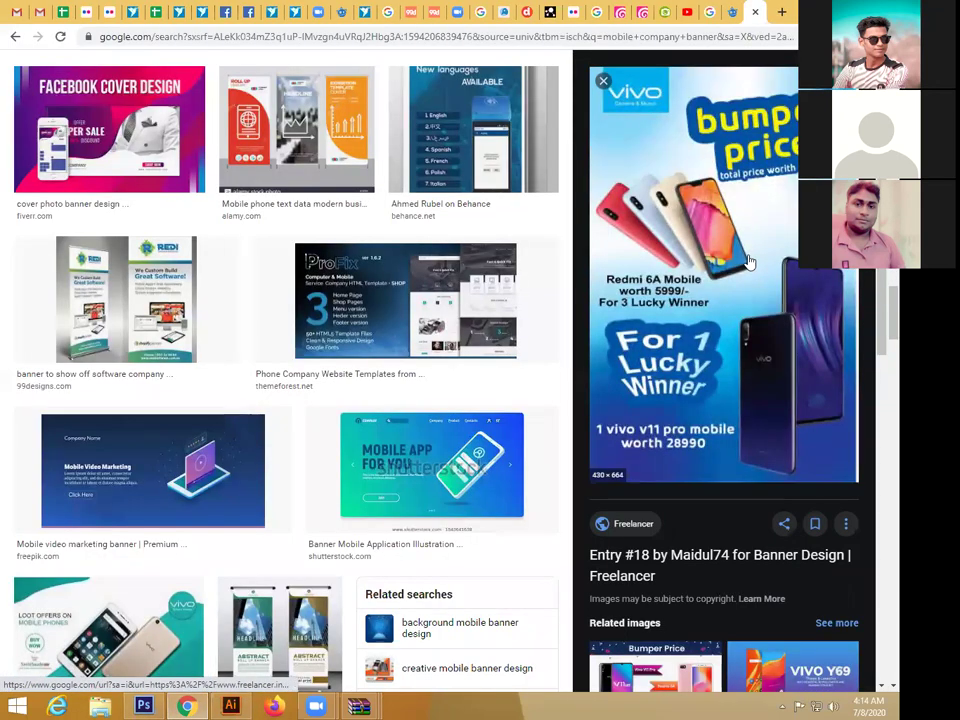
right_click(706, 192)
click(792, 401)
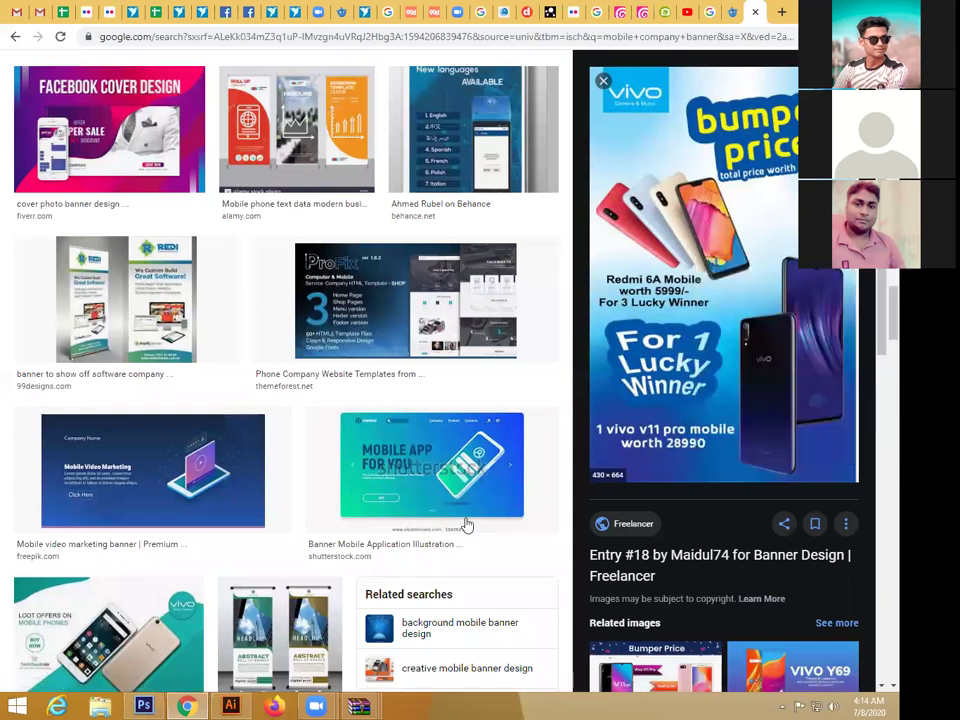
click(245, 705)
key(ctrl+v)
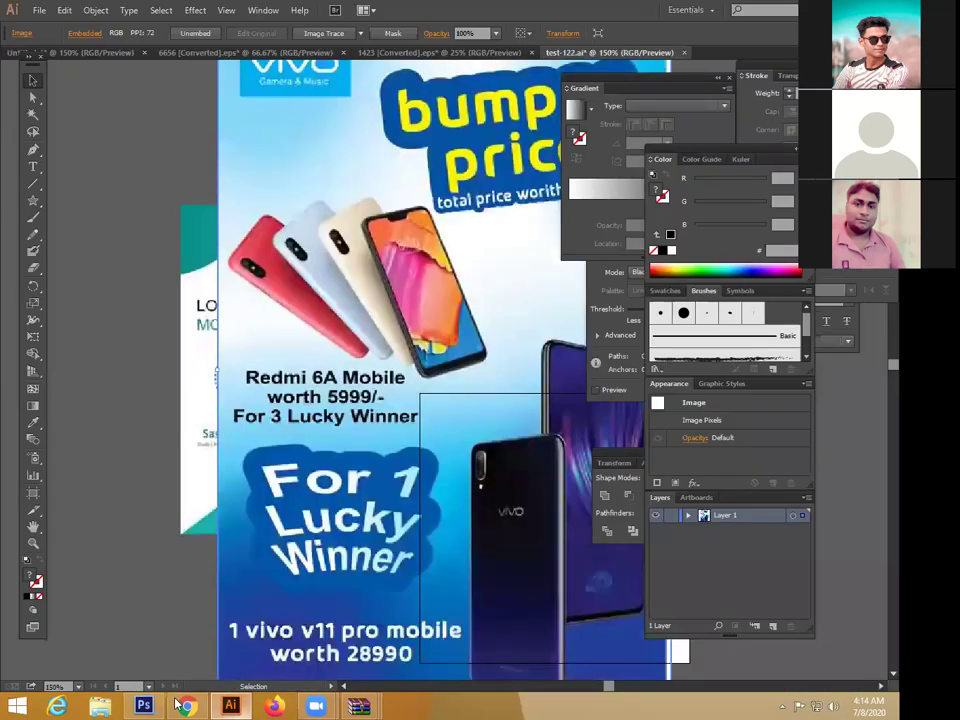
Step: Return to Chrome, find the Vivo V15 | V15 Pro banner among the related images, copy it and paste it into the Illustrator document
key(alt+Tab)
scroll(746, 467, down, 5)
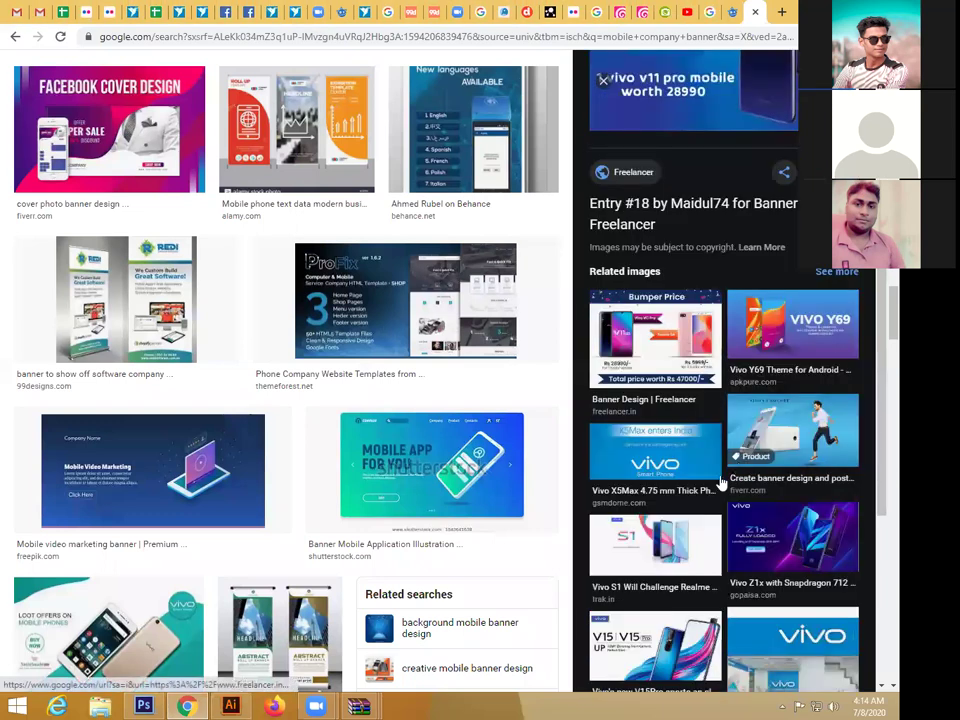
click(817, 347)
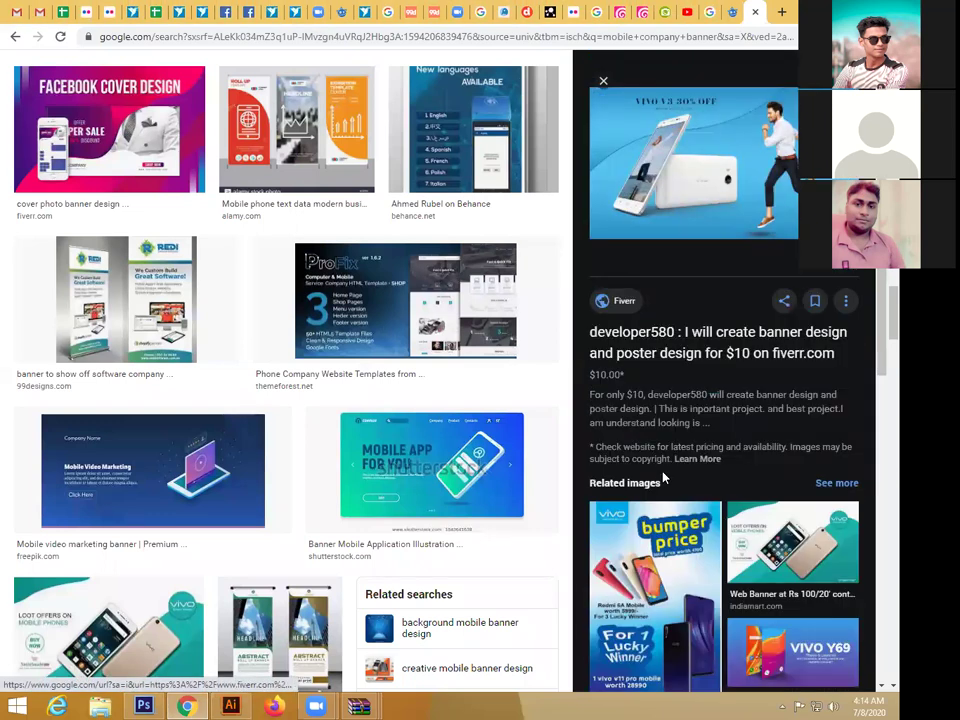
scroll(701, 400, down, 3)
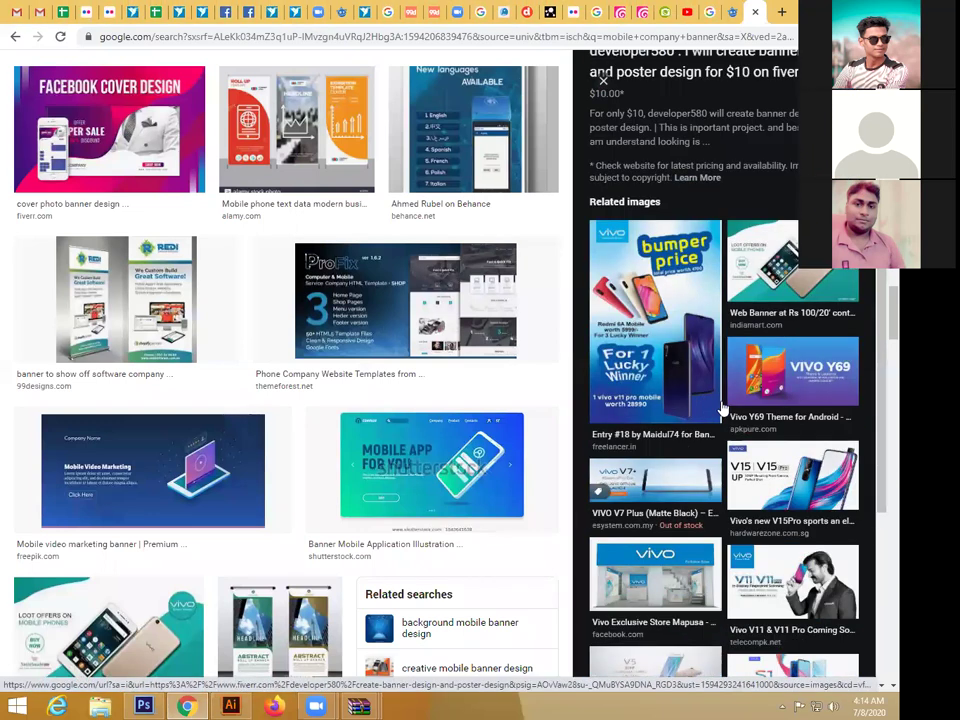
scroll(760, 432, down, 2)
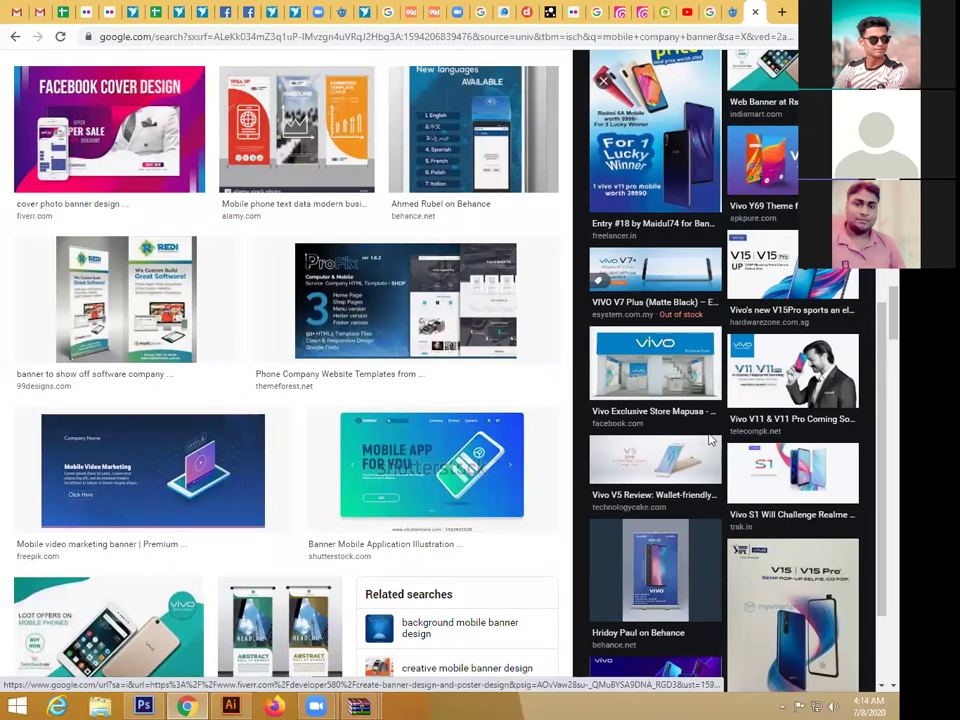
click(785, 278)
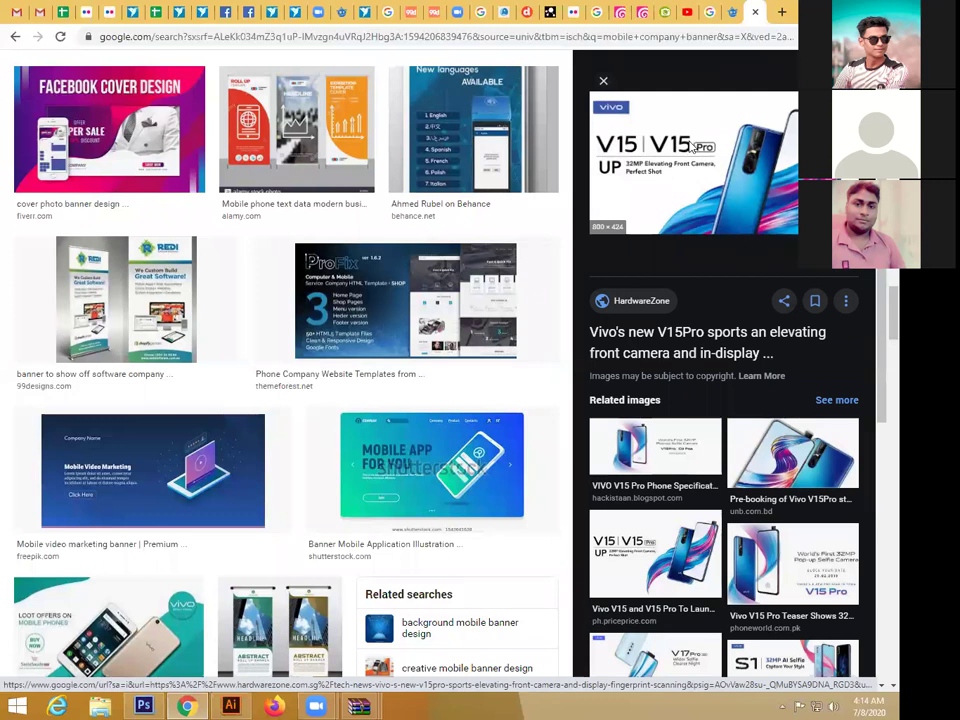
right_click(643, 130)
click(739, 285)
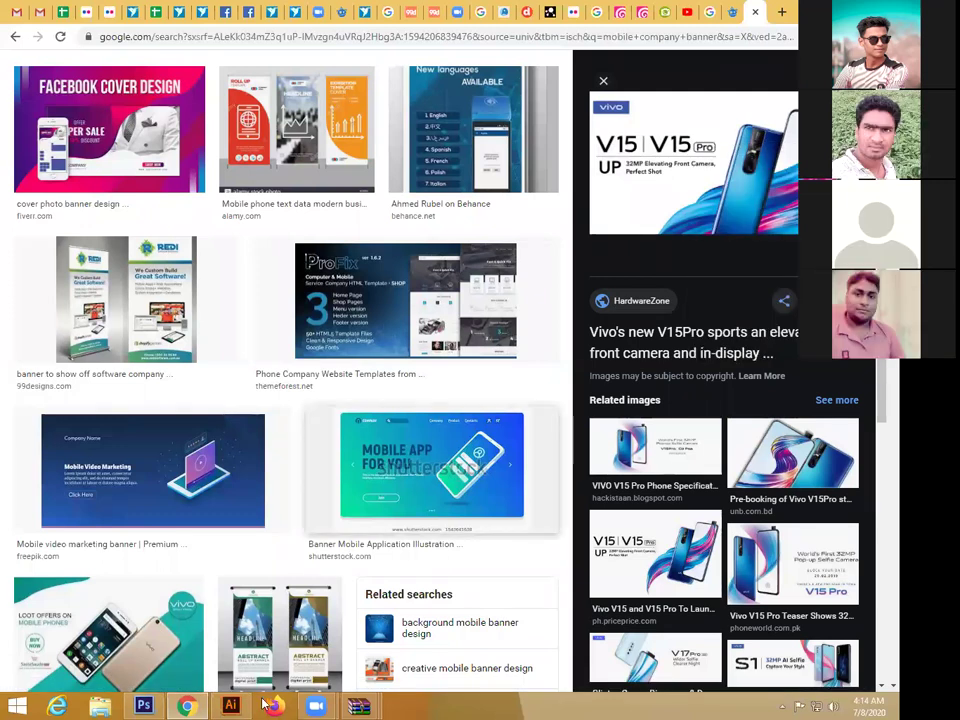
click(231, 706)
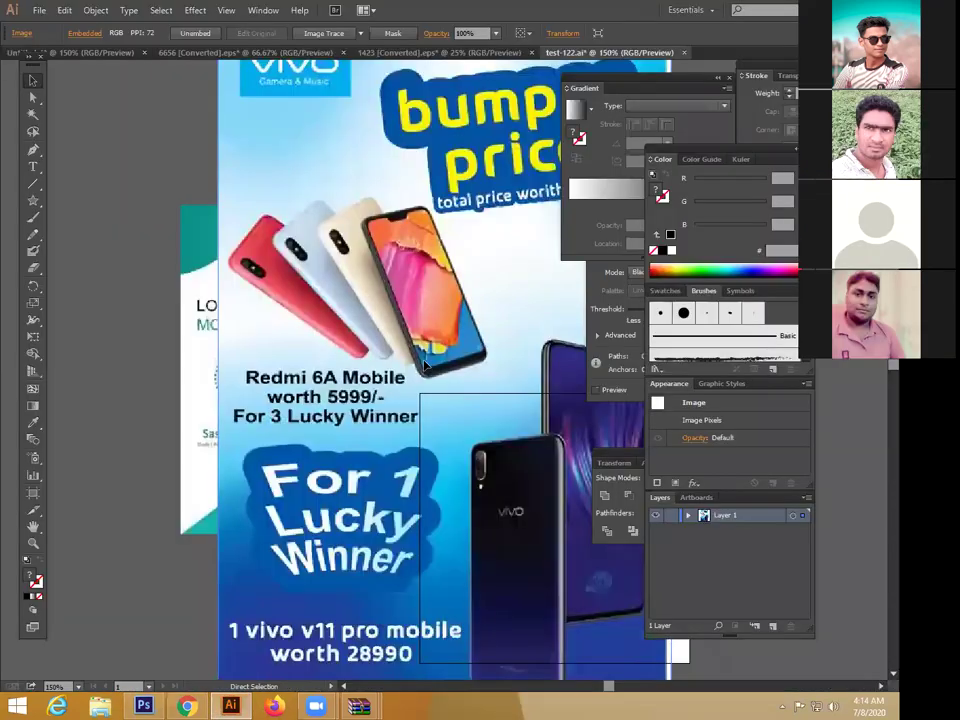
key(ctrl+v)
Step: Spread the three pasted Vivo banner images side by side above the artboard, clear of the text and phone images
key(ctrl+minus)
key(ctrl+minus)
drag(496, 374, 260, 196)
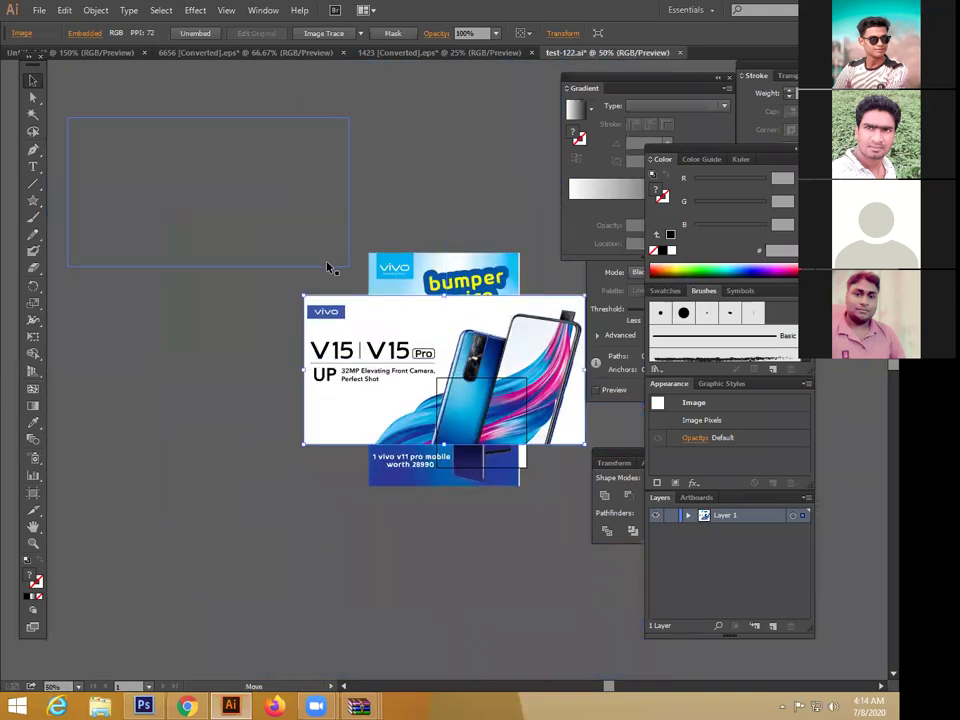
drag(426, 358, 128, 391)
drag(206, 236, 396, 400)
click(396, 400)
drag(372, 498, 216, 300)
drag(244, 357, 26, 298)
drag(426, 458, 435, 271)
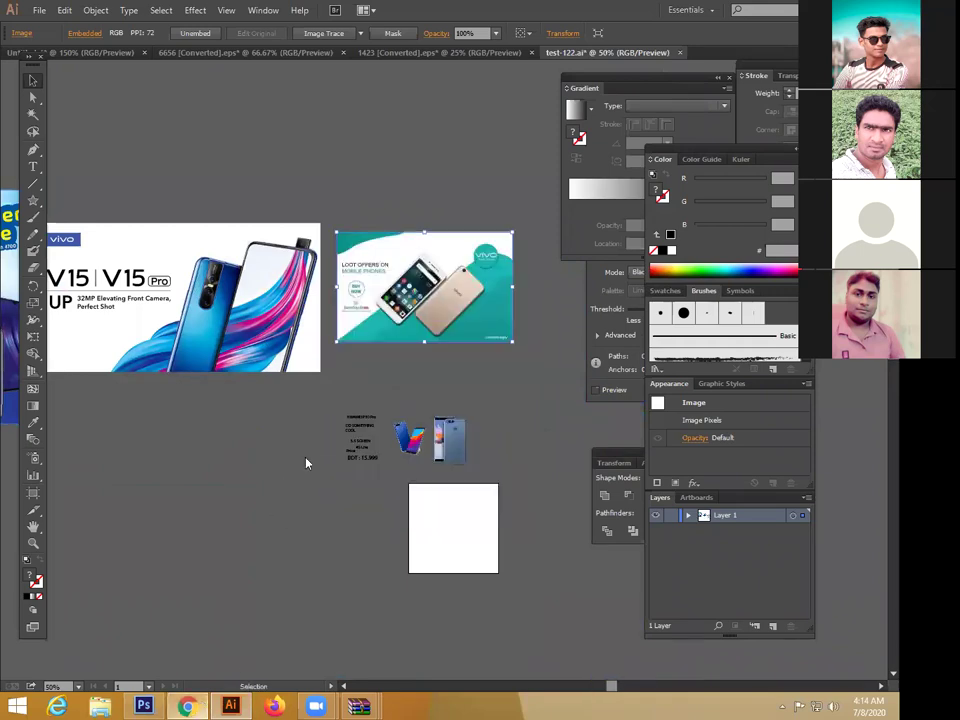
Step: Switch to Chrome and look through the mobile company banner results and related images for further reference banners
key(alt+Tab)
scroll(292, 501, down, 6)
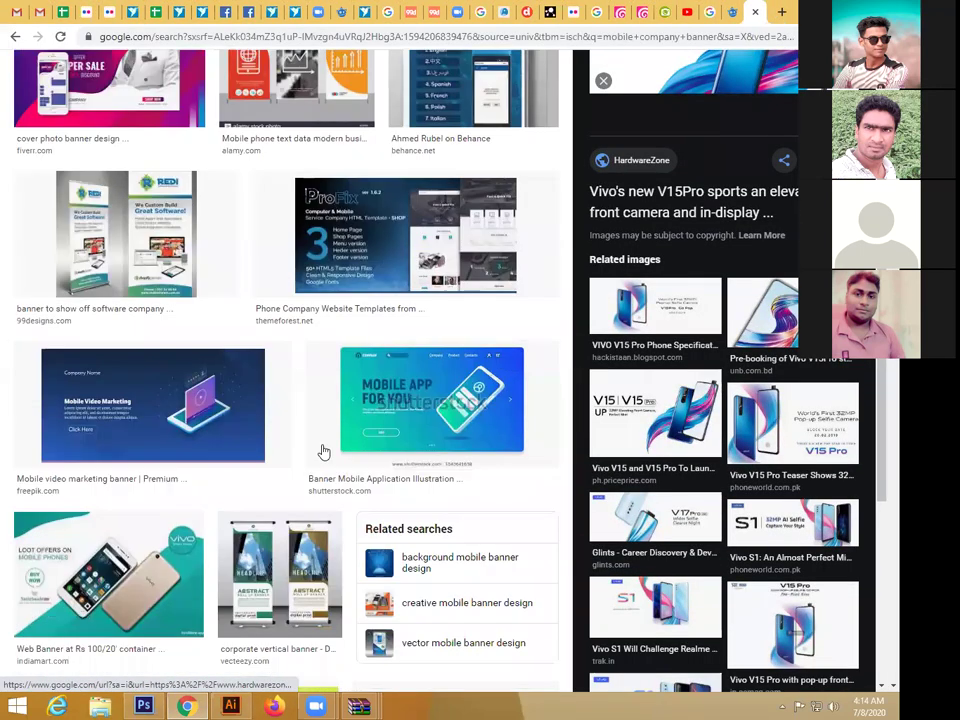
scroll(314, 468, down, 10)
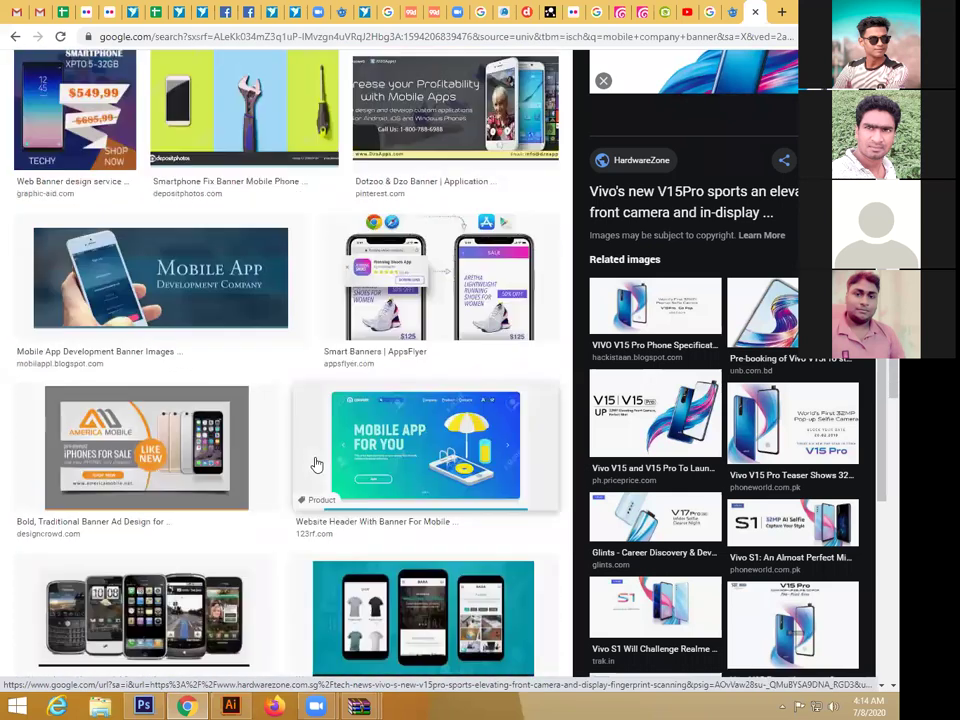
scroll(316, 466, down, 4)
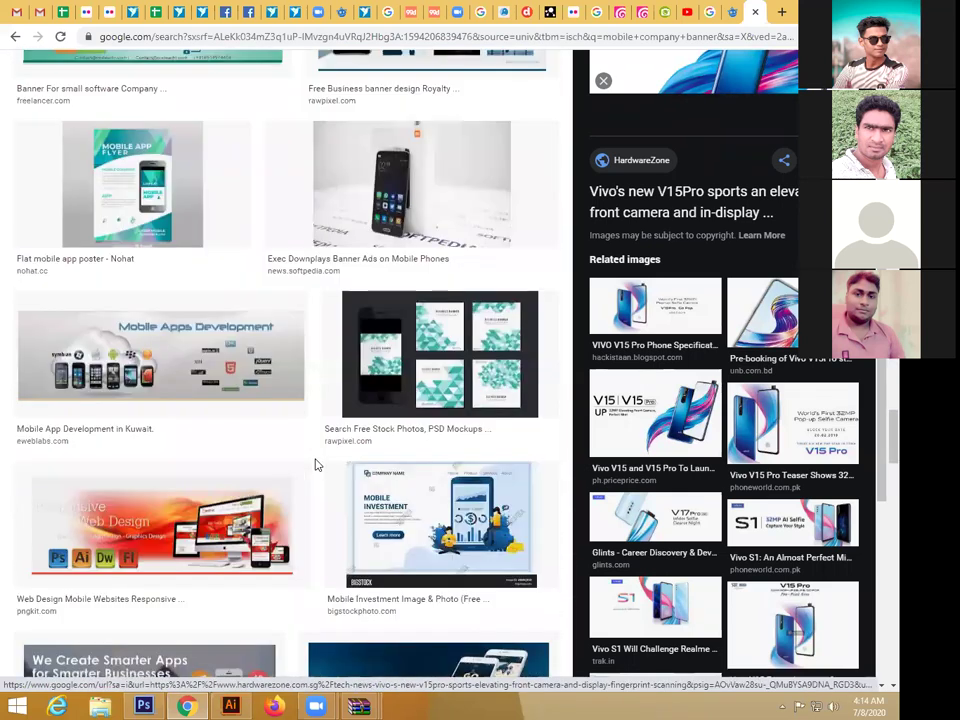
scroll(314, 465, down, 6)
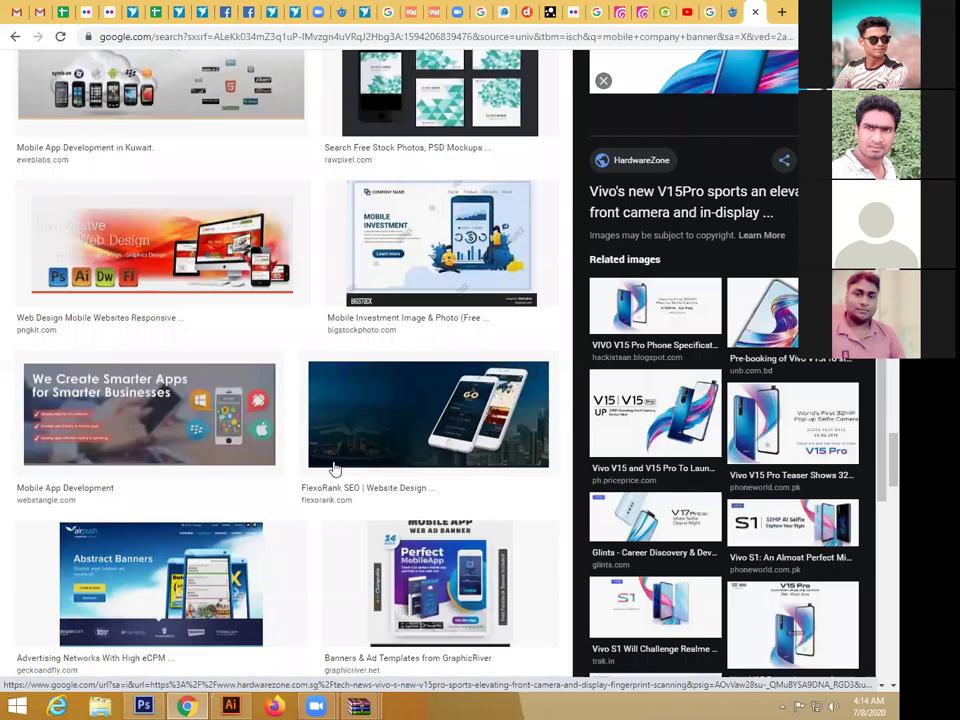
scroll(371, 470, down, 5)
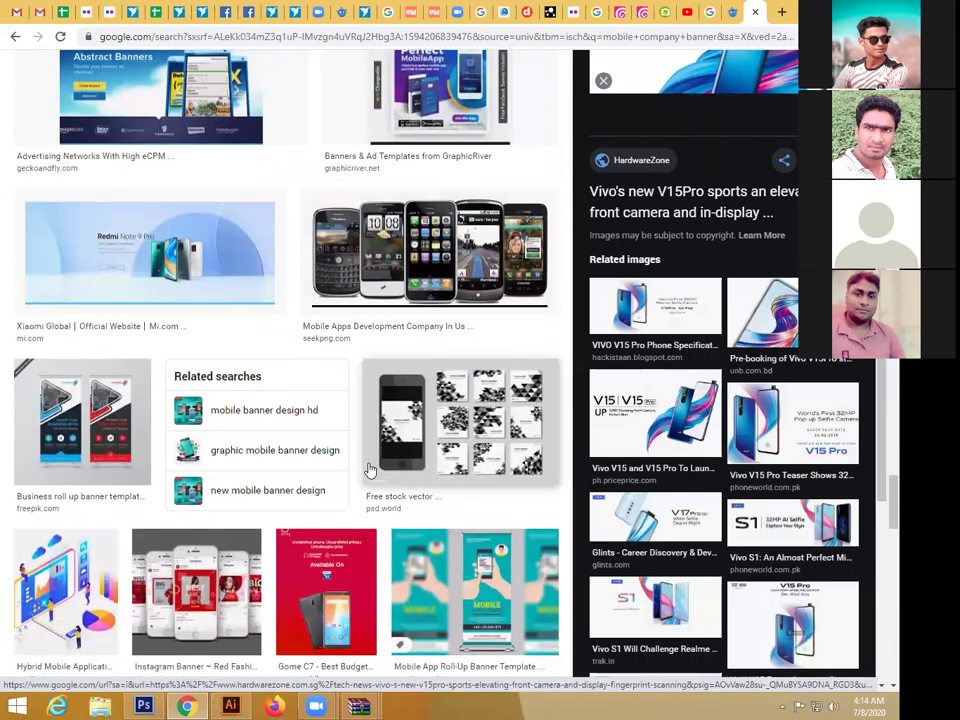
scroll(748, 507, down, 1)
scroll(744, 510, down, 5)
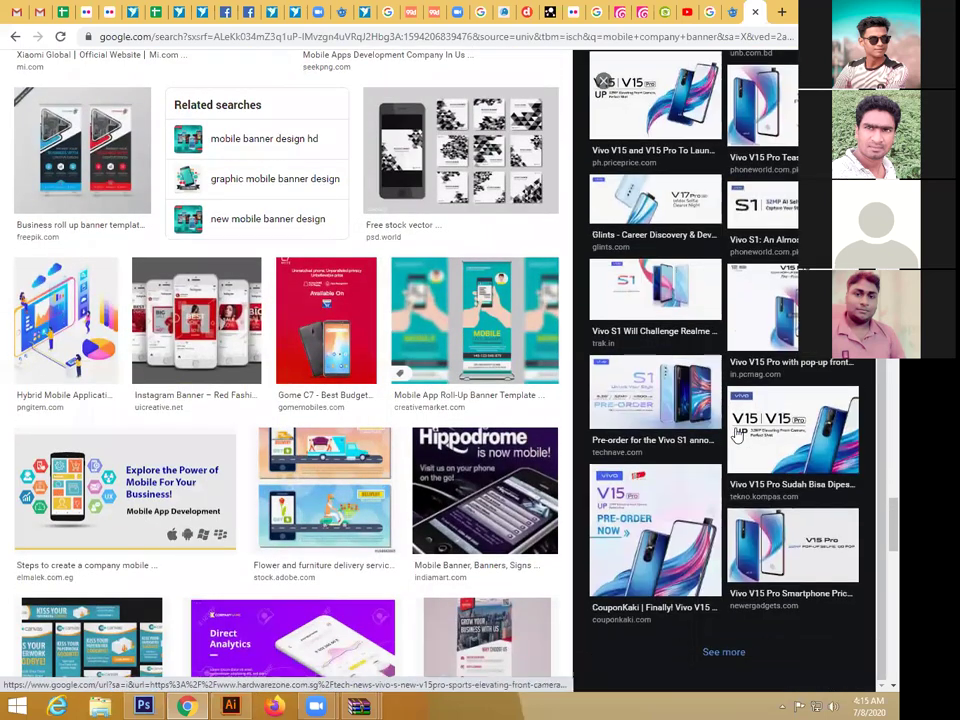
scroll(744, 510, up, 3)
Step: Go back to the earlier Vivo preview, copy its related portrait V15 | V15 Pro pop-up selfie poster and paste it into the Illustrator document above the other banners
click(16, 36)
click(15, 37)
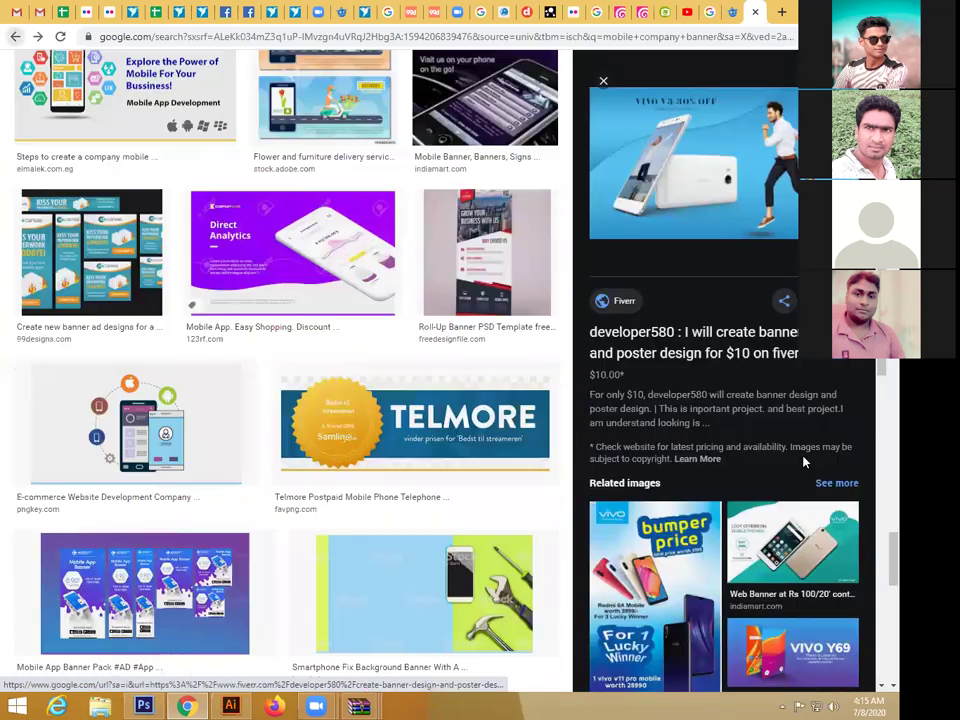
scroll(769, 521, down, 8)
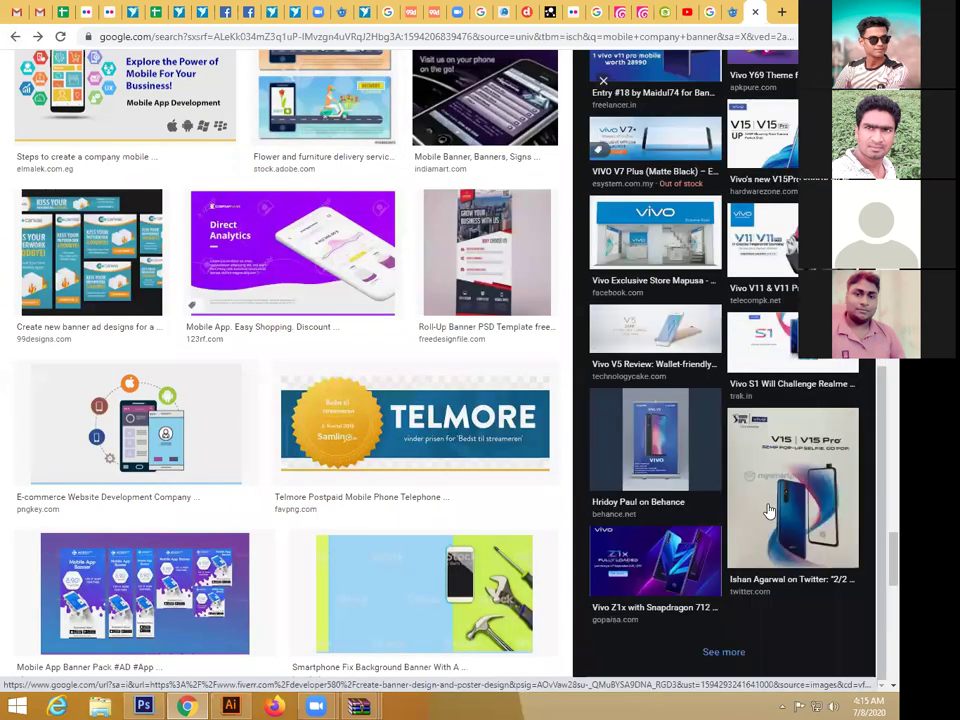
click(792, 485)
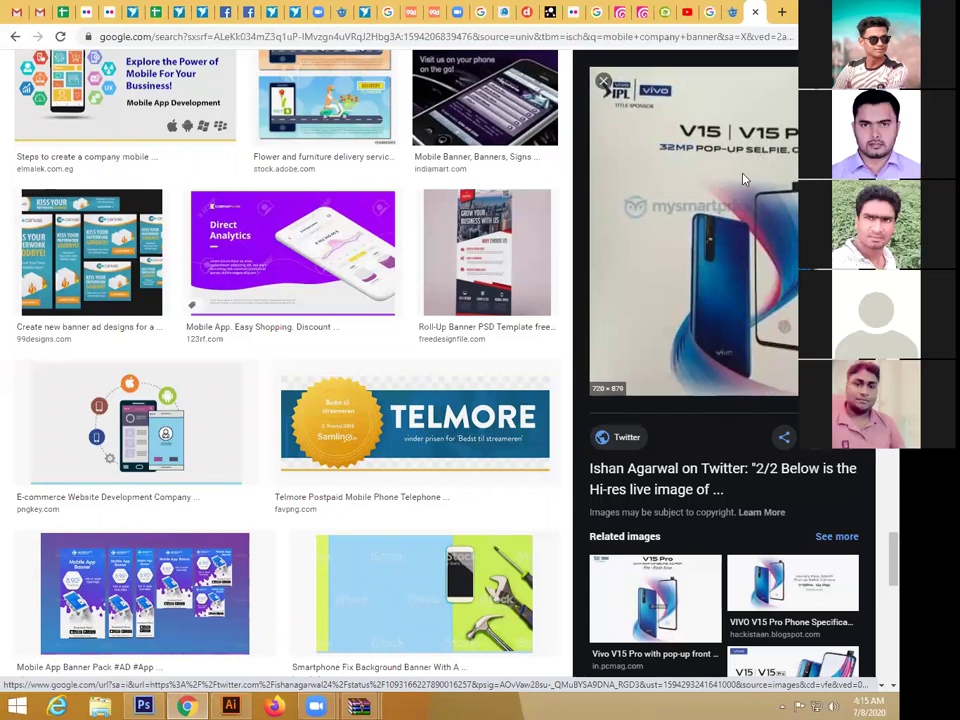
right_click(648, 120)
click(690, 313)
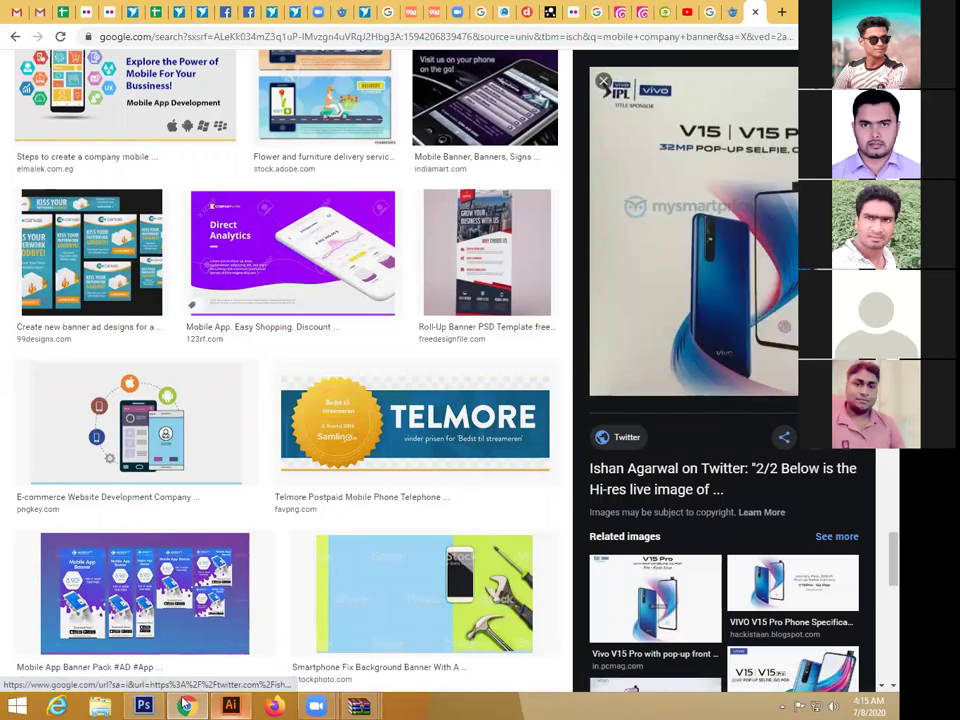
click(230, 706)
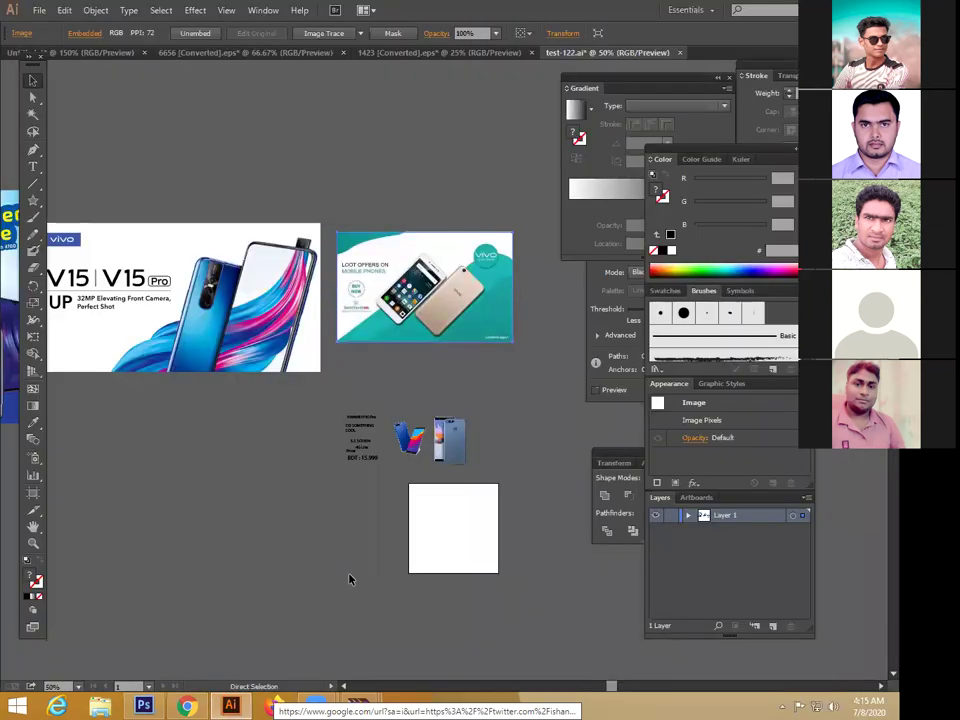
key(ctrl+v)
drag(385, 470, 214, 139)
Step: Return to Chrome, copy the related Vivo V19 "Perfection Coming Soon" banner image and paste it into the Illustrator document
click(186, 706)
scroll(652, 438, down, 10)
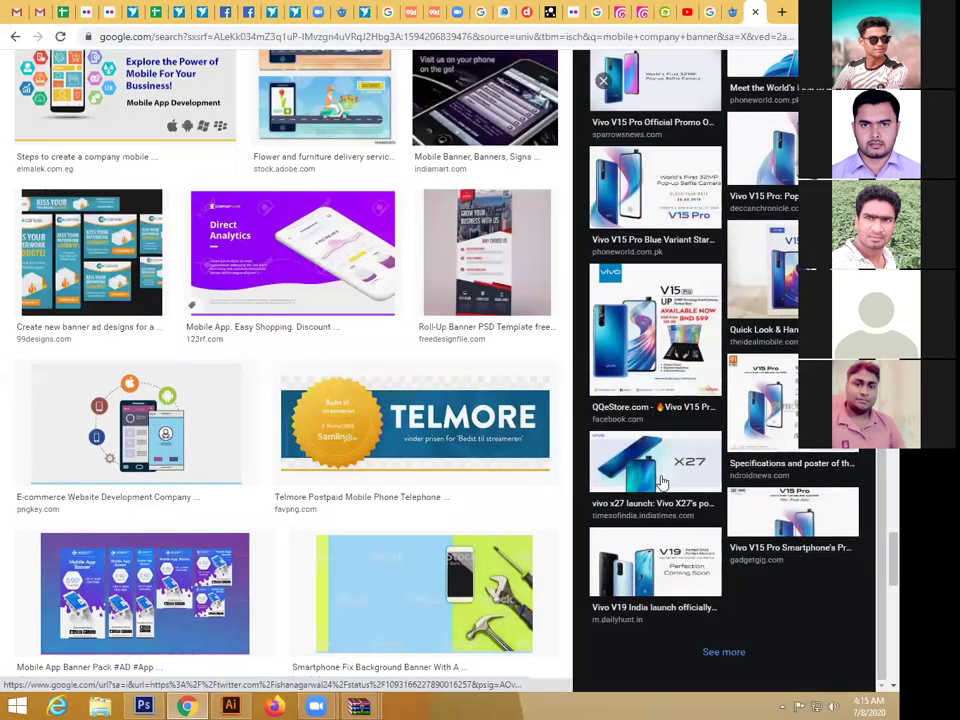
click(655, 568)
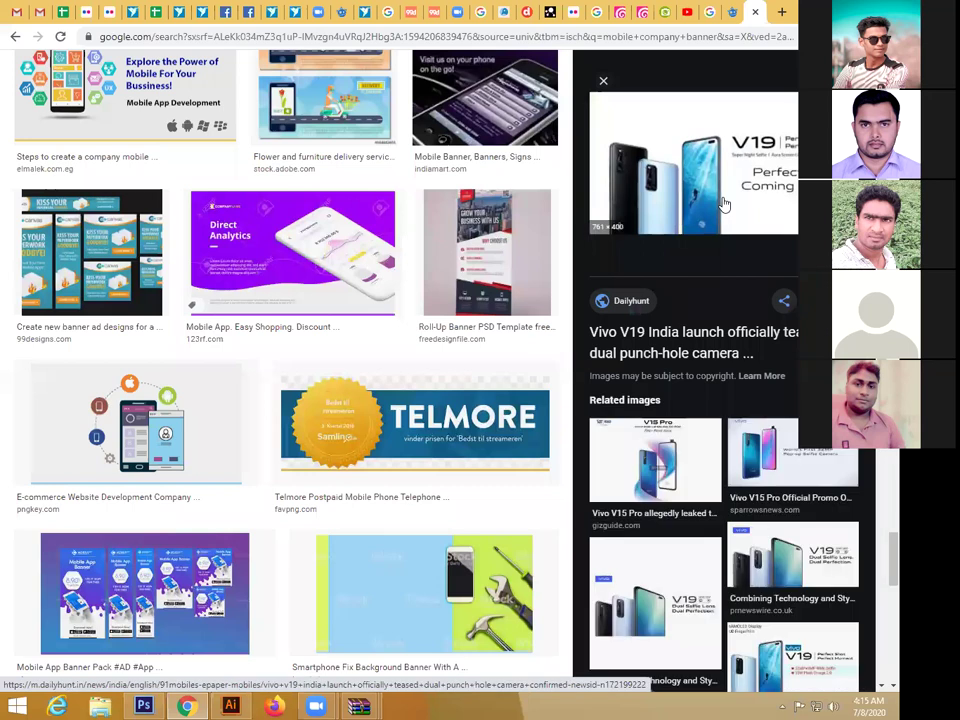
right_click(712, 232)
click(745, 341)
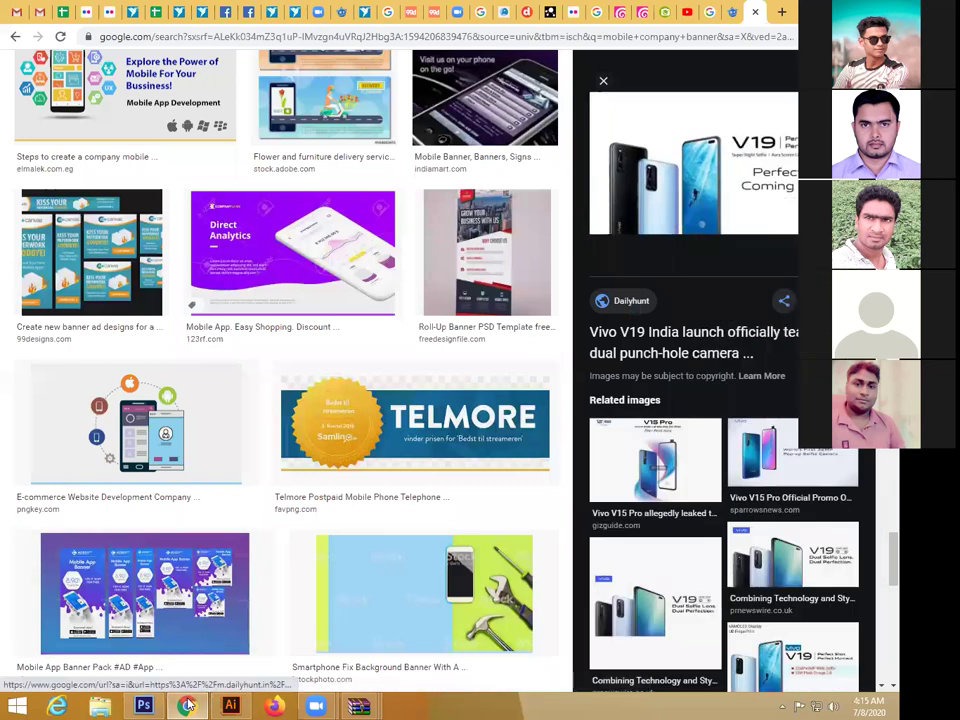
click(231, 706)
key(ctrl+v)
Step: Scale down the pasted Vivo V19 banner and place it below the V15 | V15 Pro banner
drag(428, 437, 486, 178)
drag(417, 279, 318, 430)
drag(396, 308, 421, 343)
drag(390, 362, 536, 278)
drag(540, 271, 285, 540)
Step: Scale down the landscape V15 | V15 Pro banner and move it down to sit directly above the V19 banner
click(368, 430)
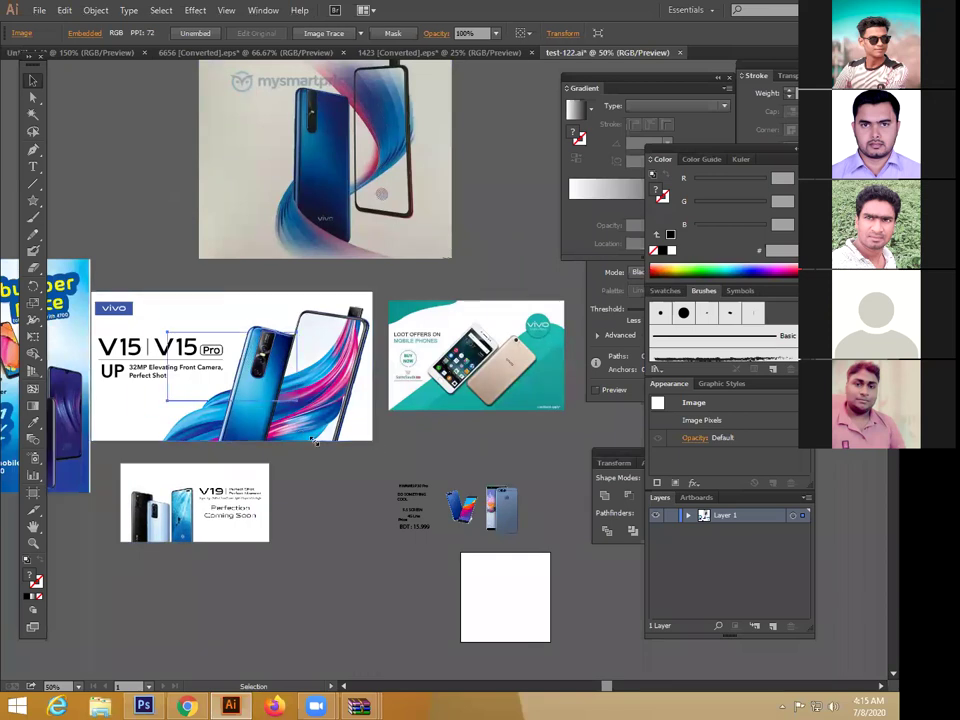
drag(373, 442, 313, 409)
drag(243, 368, 210, 418)
drag(201, 380, 421, 379)
Step: Scale down the "bumper price" banner and place it close to the left of the V15 and V19 banners
click(292, 405)
drag(313, 493, 279, 441)
drag(266, 373, 316, 459)
drag(540, 213, 222, 228)
Step: Scale down the portrait V15 | V15 Pro poster and move it down to the right of the V19 banner
click(226, 230)
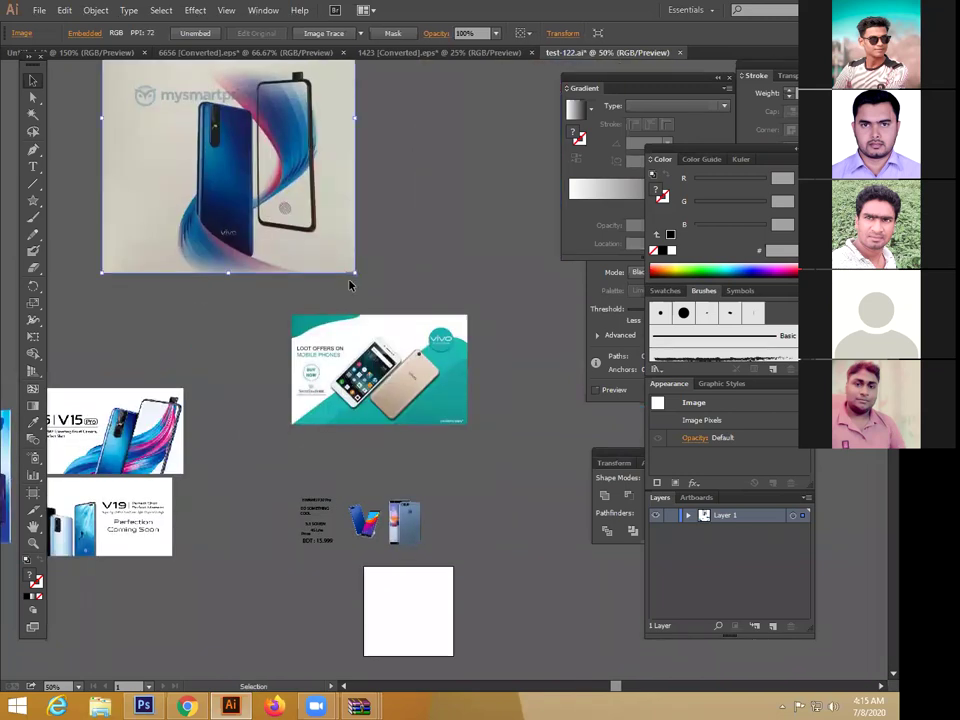
drag(355, 274, 268, 168)
drag(226, 100, 226, 489)
Step: Scale down the teal "Loot Offers on Mobile Phones" banner and place it above the landscape V15 | V15 Pro banner
drag(347, 392, 422, 367)
drag(456, 373, 170, 329)
drag(257, 359, 229, 355)
drag(176, 318, 182, 329)
drag(238, 323, 515, 412)
key(ctrl+plus)
drag(449, 441, 393, 355)
key(ctrl+plus)
click(34, 168)
click(232, 166)
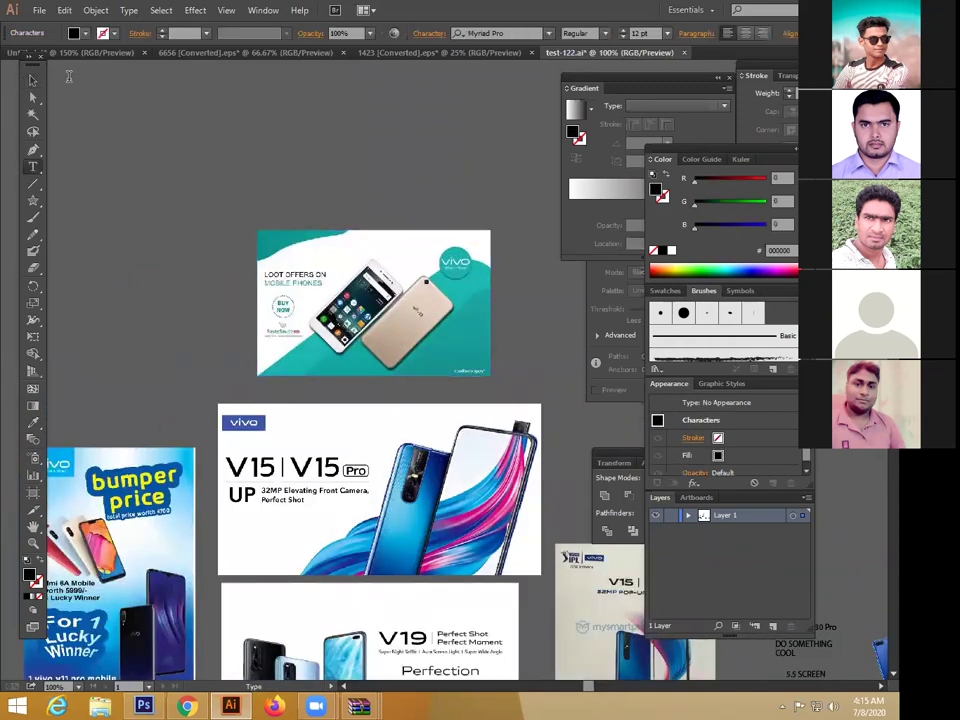
key(Escape)
Step: Examine the teal Vivo banner up close, particularly its round logo badge and the two phone images
scroll(317, 122, up, 2)
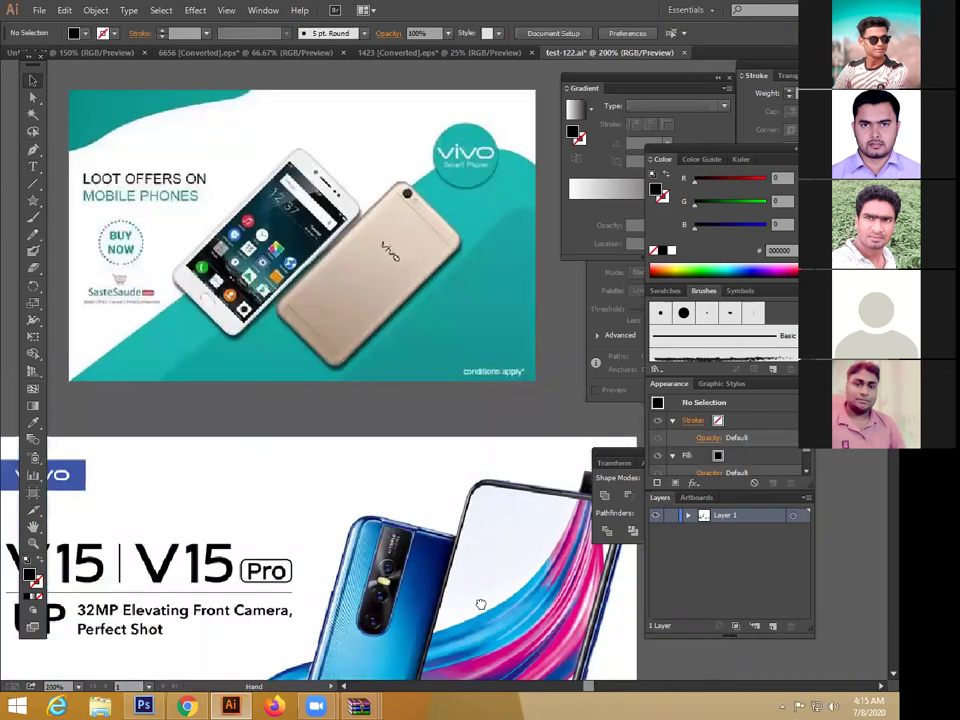
drag(461, 577, 322, 414)
key(ctrl+plus)
key(ctrl+minus)
key(ctrl+minus)
drag(432, 442, 421, 434)
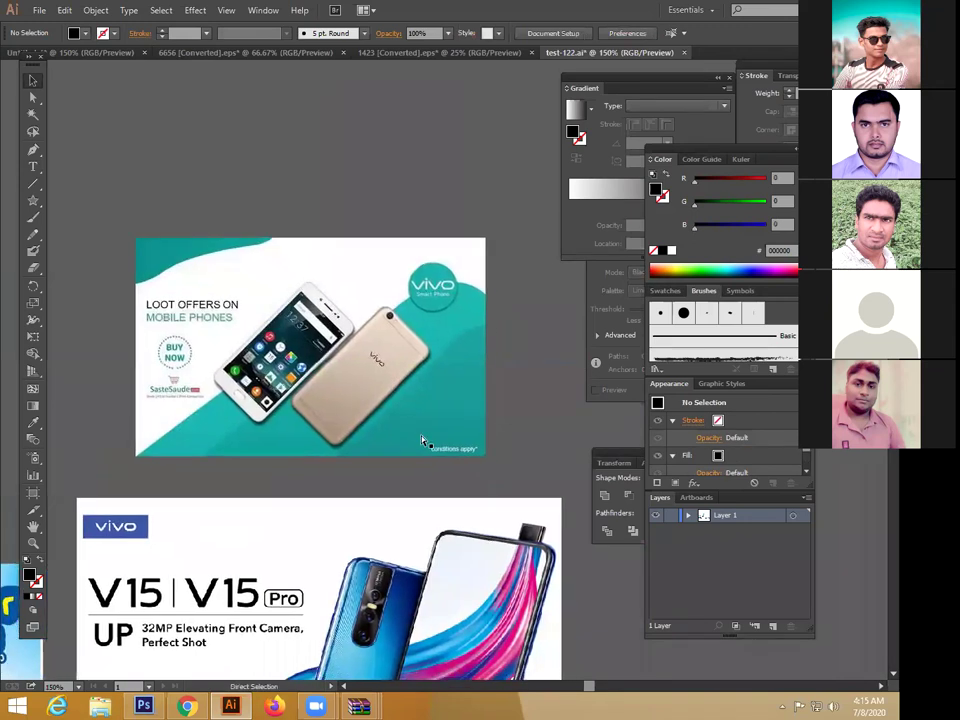
key(ctrl+plus)
key(ctrl+plus)
scroll(409, 400, up, 3)
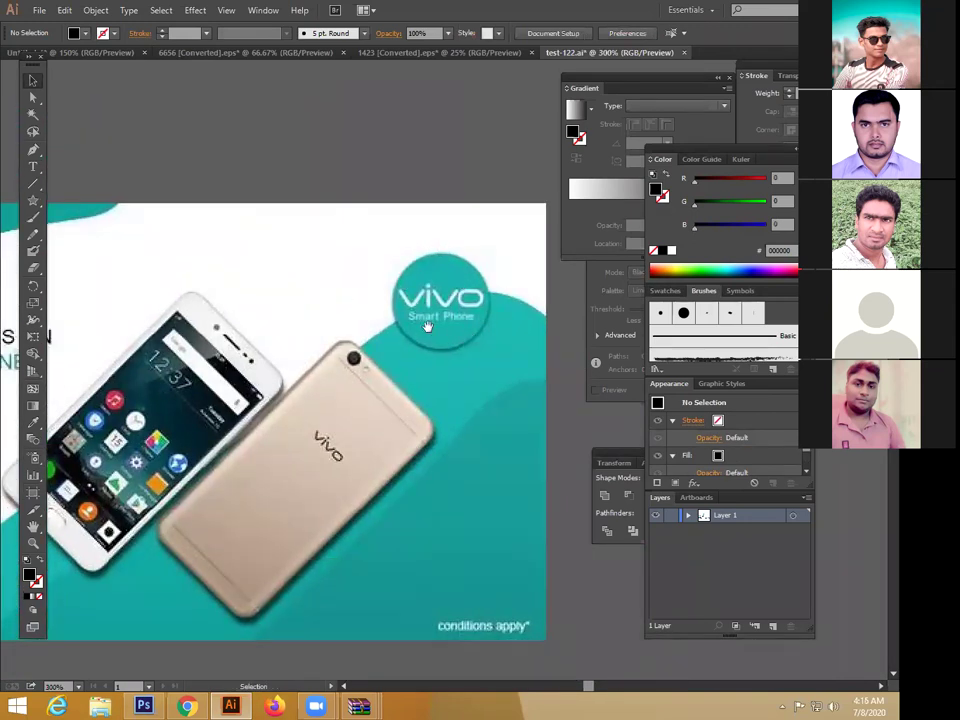
scroll(430, 333, up, 2)
Step: Add the text label "Circle & Shade" above the teal Vivo banner and enlarge it slightly to 13.41 pt
click(33, 167)
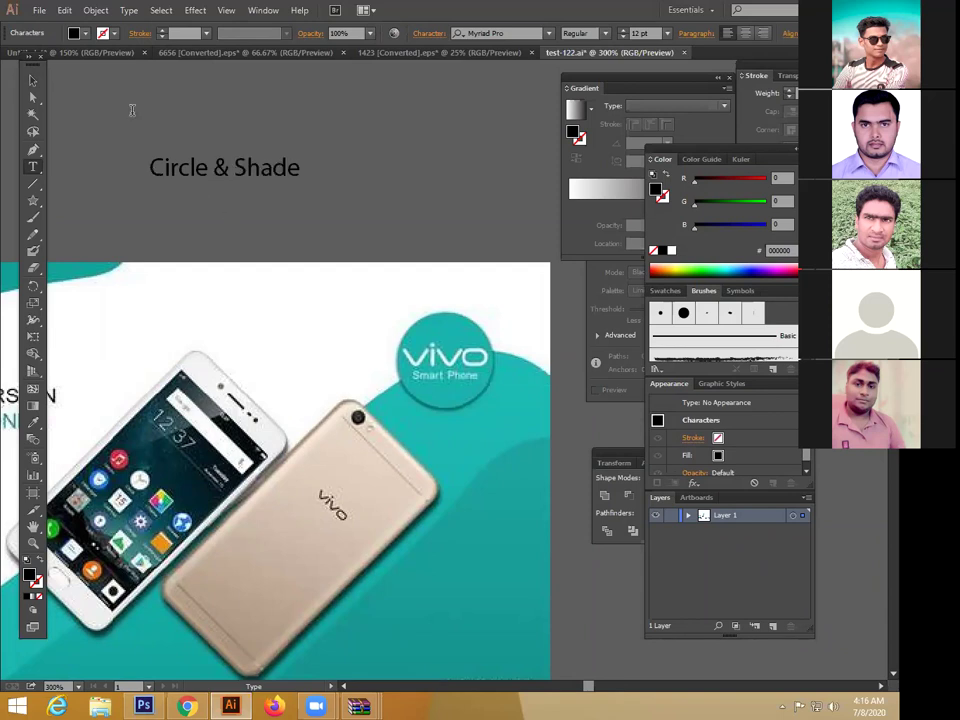
click(35, 81)
drag(305, 184, 311, 193)
Step: Move the teal Vivo banner up so that the "Circle & Shade" label sits just below it
key(ctrl+minus)
key(ctrl+minus)
drag(349, 403, 325, 95)
key(ctrl+z)
drag(244, 338, 311, 339)
Step: Examine the teal banner's headline, "Buy Now" badge, phone images and background shapes up close
key(ctrl+plus)
key(ctrl+plus)
key(ctrl+plus)
drag(189, 438, 338, 384)
drag(285, 487, 285, 435)
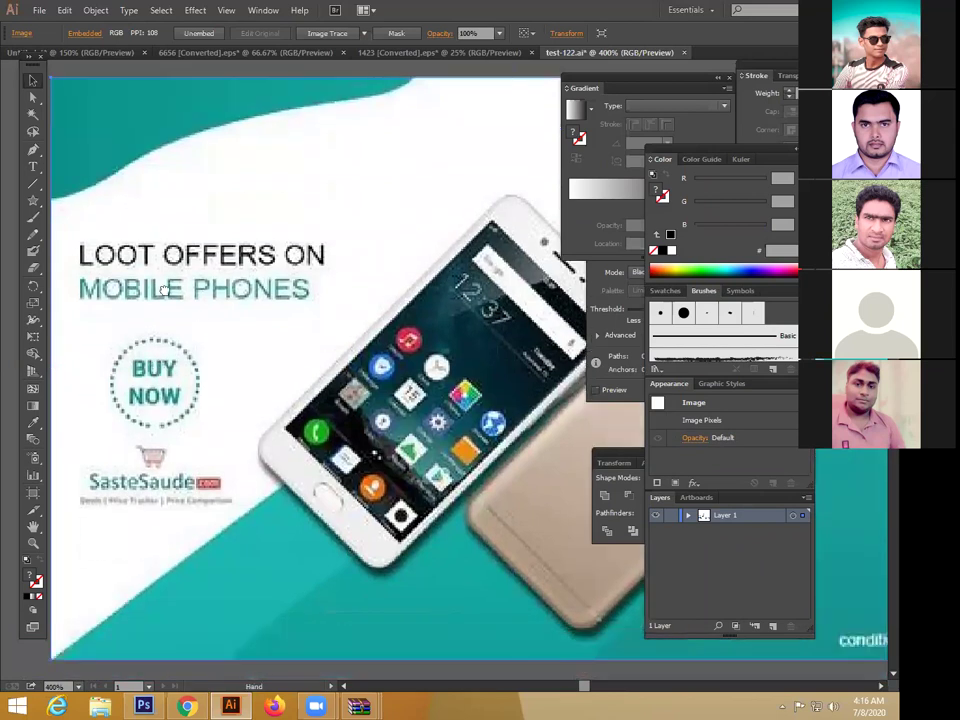
drag(177, 302, 169, 295)
key(ctrl+minus)
key(ctrl+minus)
drag(422, 437, 351, 463)
drag(351, 358, 351, 263)
drag(341, 331, 370, 532)
drag(356, 498, 336, 225)
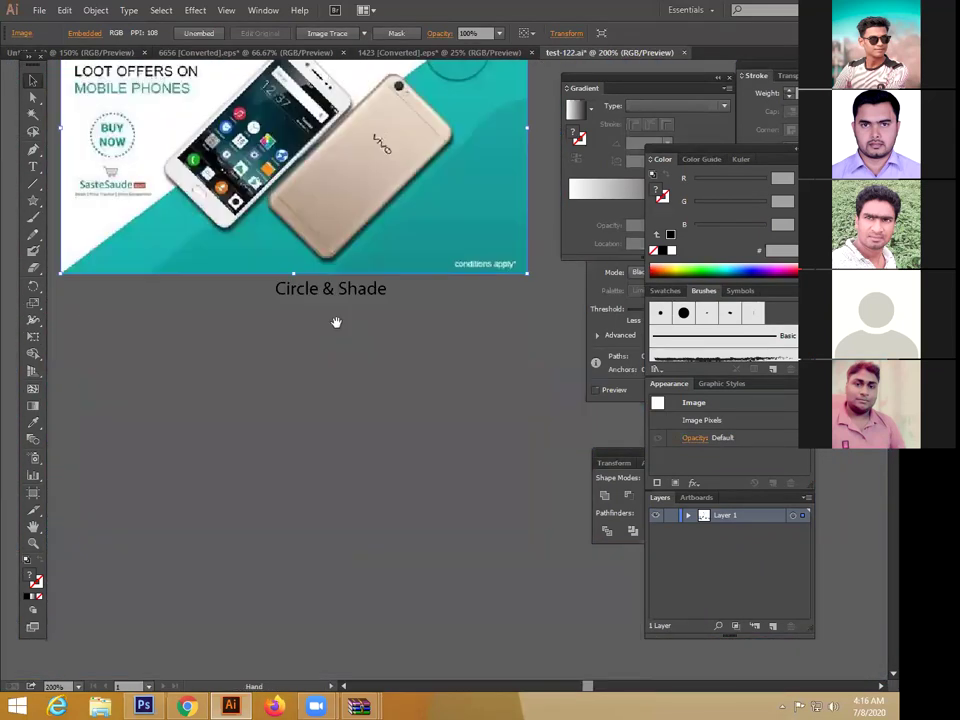
Step: Move the "Circle & Shade" label away from the teal banner and place it above the "bumper price" banner
drag(342, 287, 331, 528)
drag(391, 530, 491, 190)
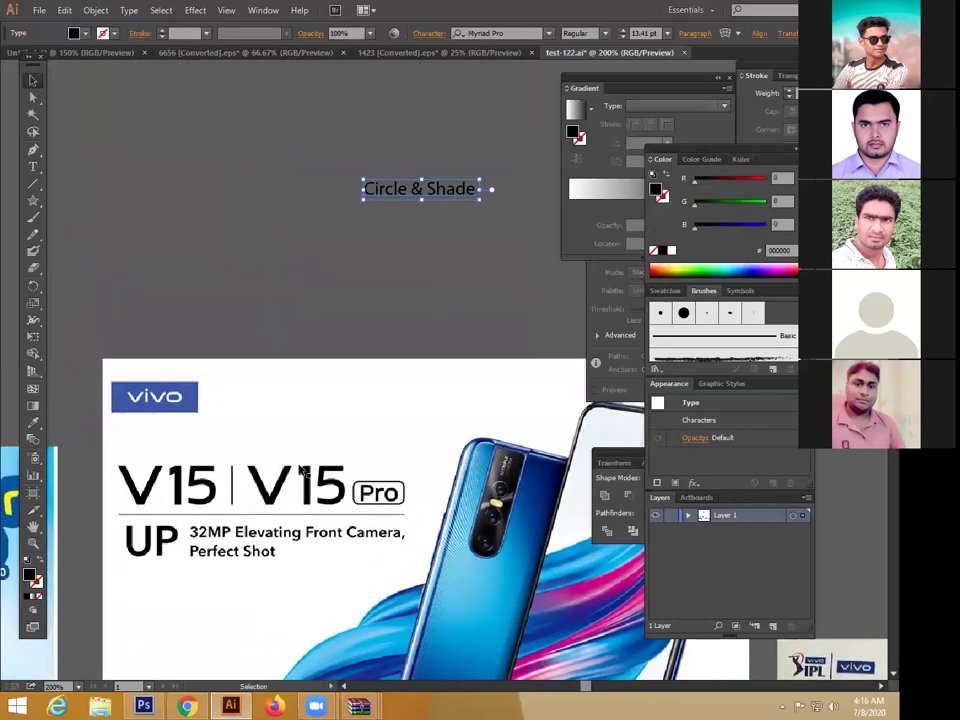
key(ctrl+minus)
drag(353, 284, 604, 245)
drag(487, 225, 279, 323)
click(478, 291)
drag(166, 402, 424, 300)
key(ctrl+plus)
drag(357, 538, 372, 286)
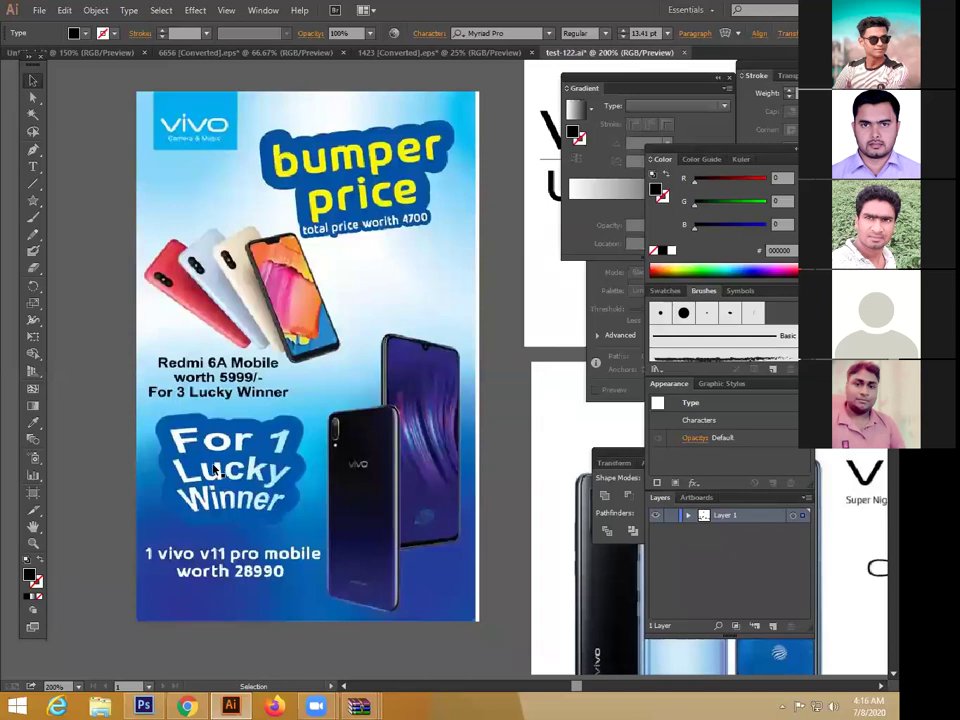
Step: Duplicate the "Circle & Shade" label directly beneath the original, above the "bumper price" banner
drag(293, 402, 301, 476)
drag(406, 569, 398, 512)
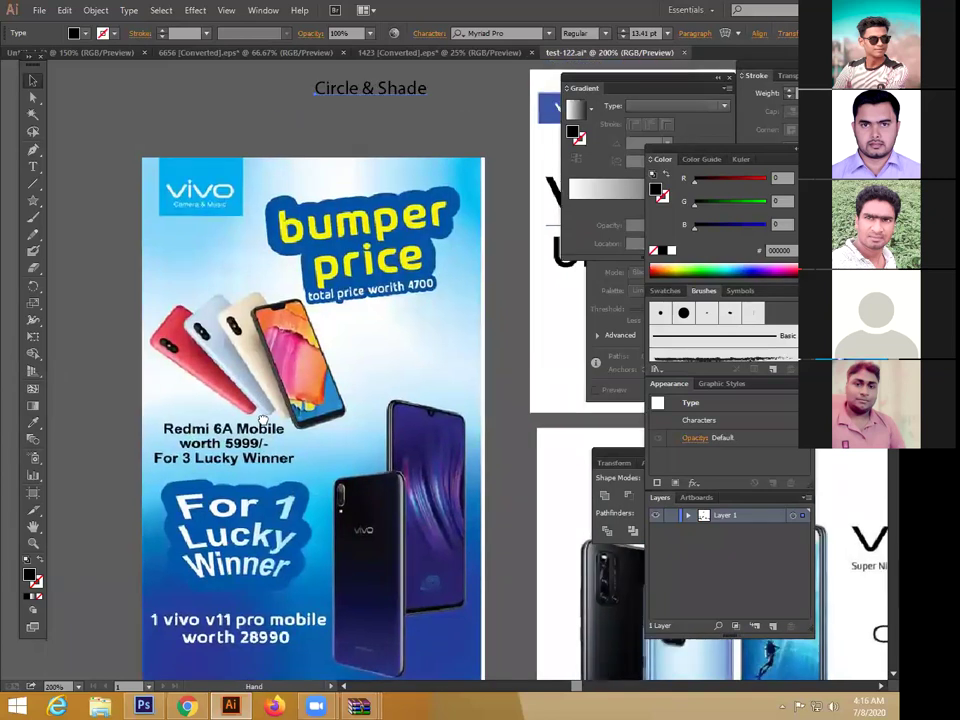
scroll(267, 425, up, 2)
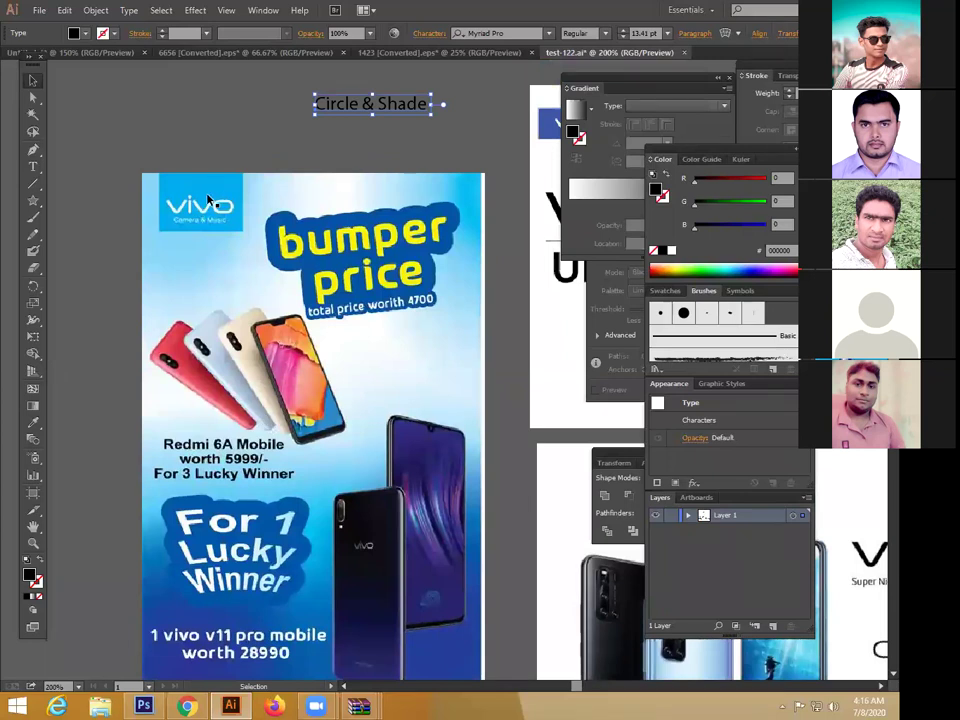
drag(241, 237, 279, 508)
drag(437, 389, 437, 421)
Step: Replace the text of the lower duplicate label with "Box With logo"
key(t)
drag(497, 403, 277, 390)
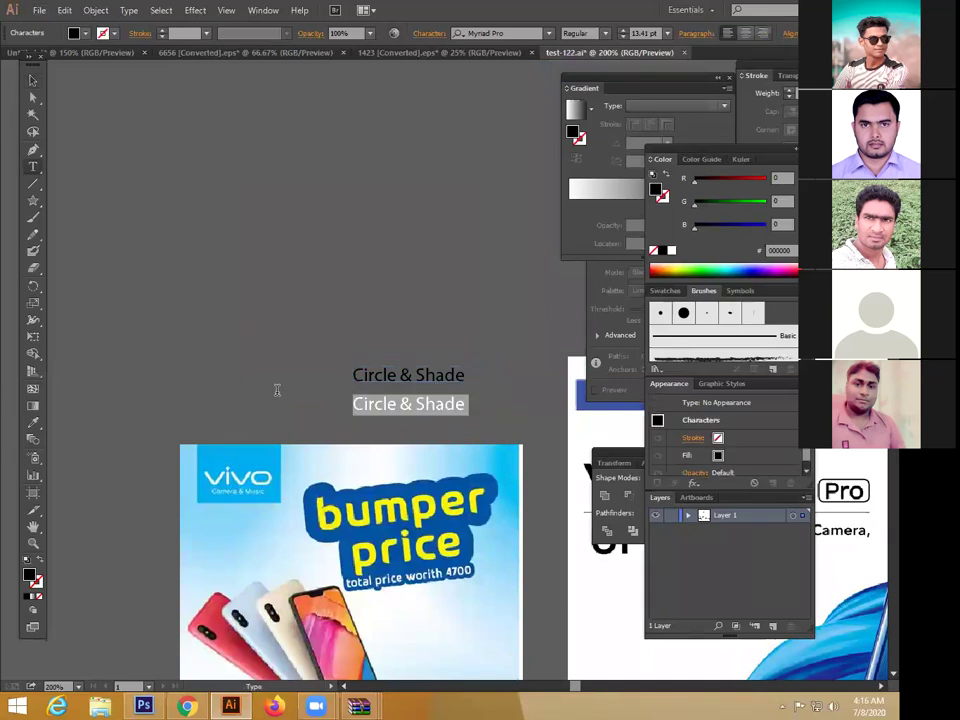
text(X)
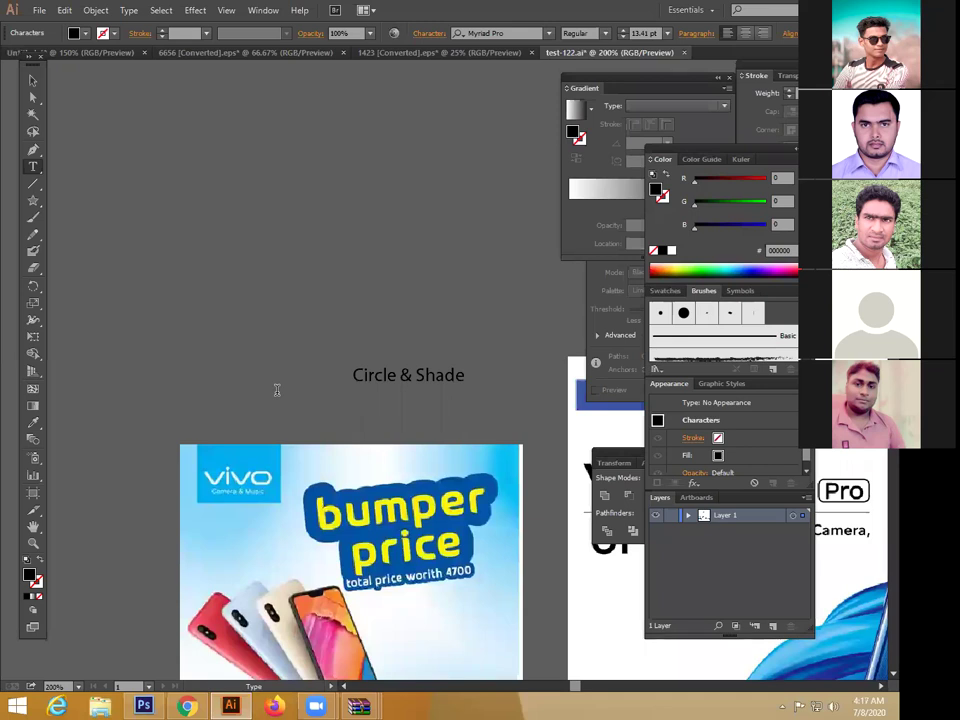
key(BackSpace)
key(BackSpace)
key(BackSpace)
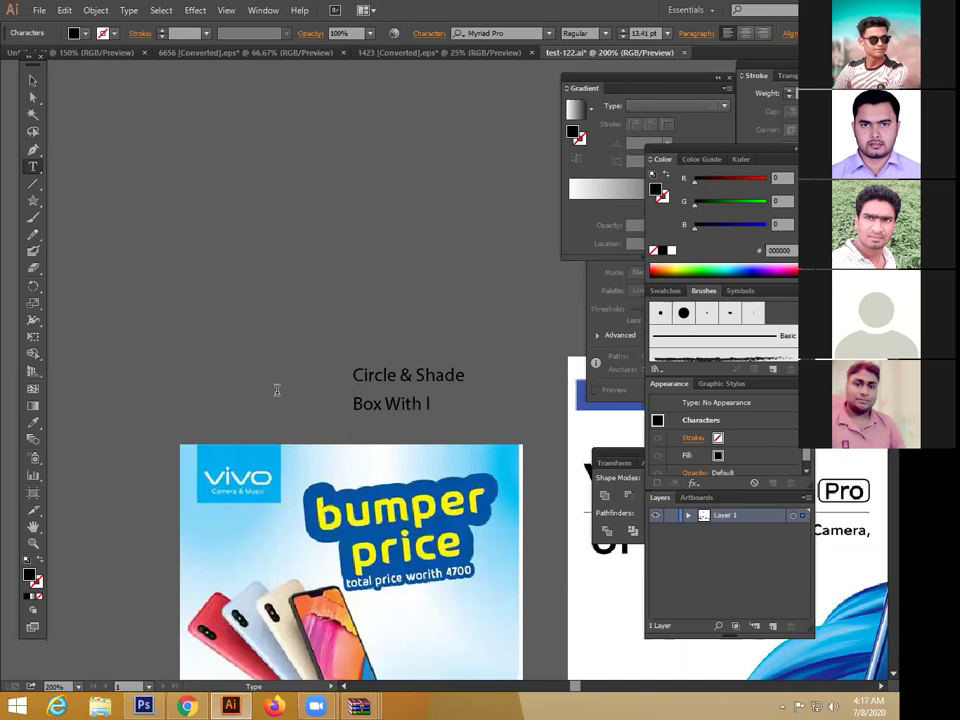
click(32, 79)
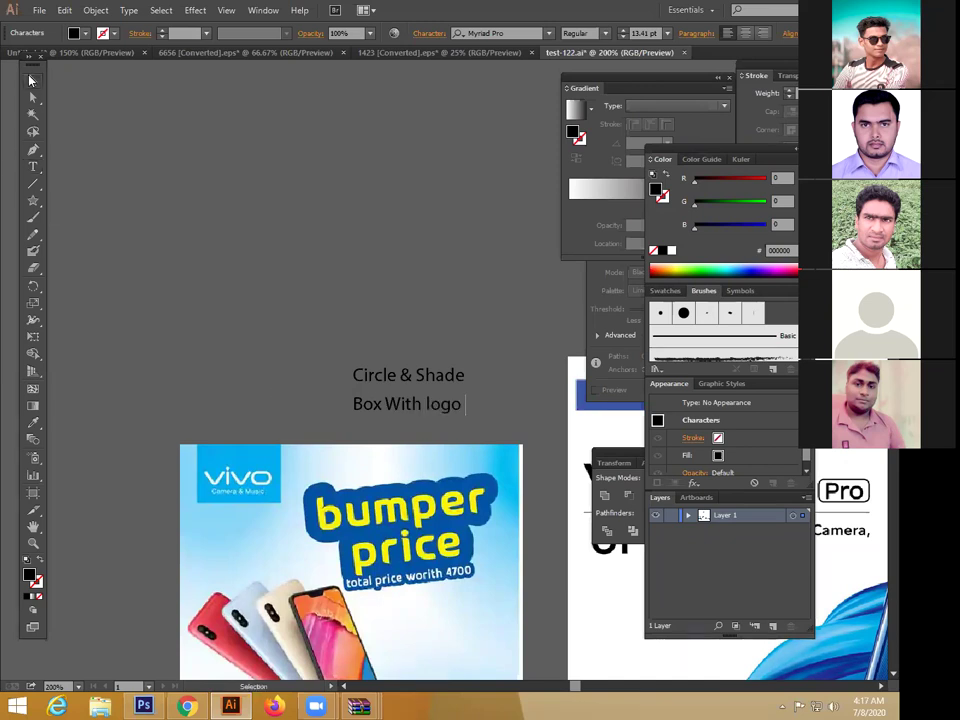
Step: Duplicate the "Box With logo" label above "Circle & Shade" and place the three stacked labels above the landscape V15 | V15 Pro banner
drag(368, 301, 343, 155)
drag(388, 204, 422, 171)
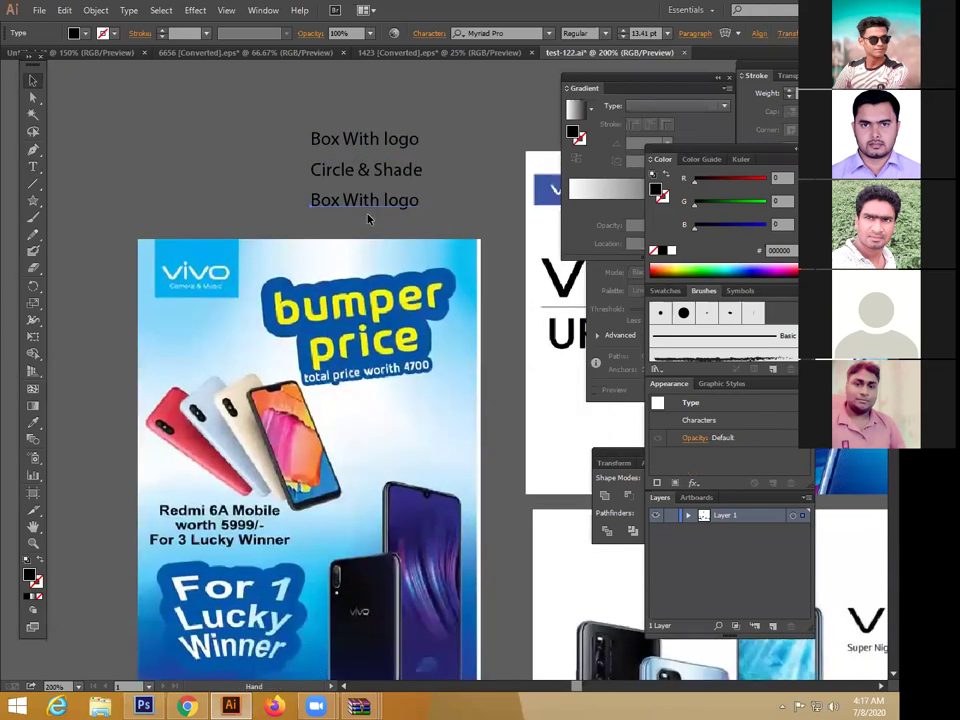
drag(333, 333, 335, 296)
drag(349, 469, 179, 523)
drag(308, 360, 236, 480)
drag(92, 231, 443, 236)
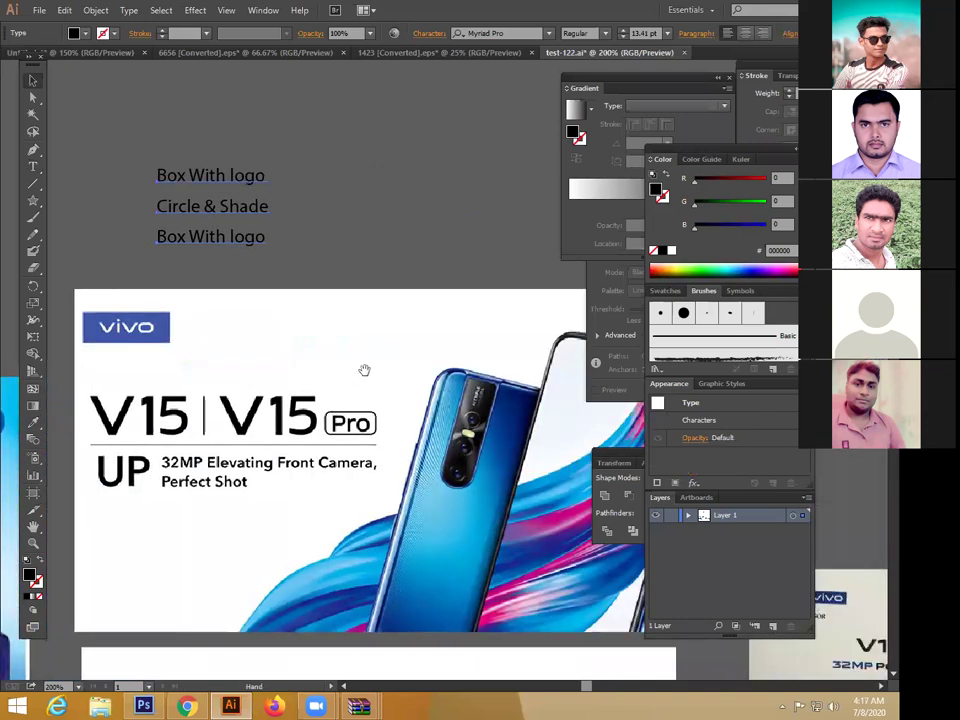
key(ctrl+minus)
drag(371, 364, 283, 362)
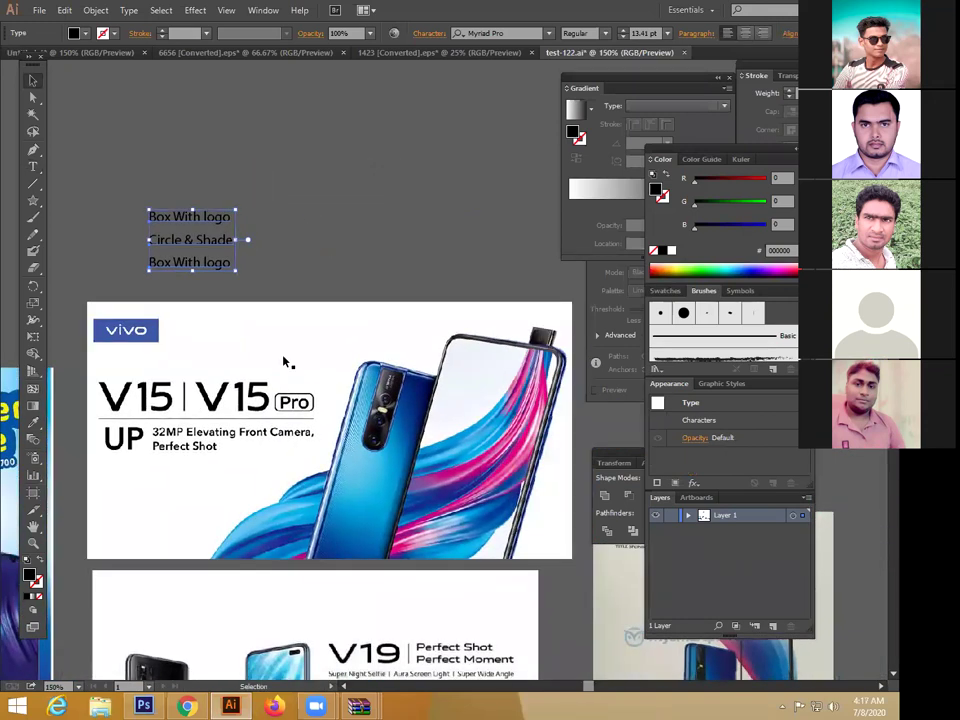
click(146, 306)
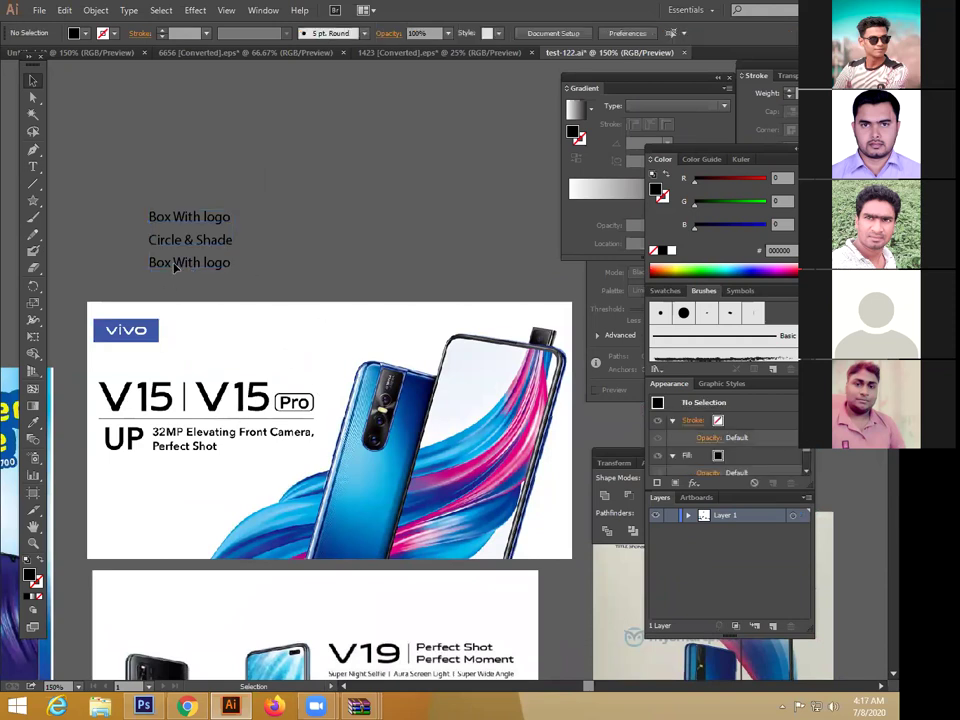
Step: Replace the text of the lowest stacked label with "Fonts Line"
key(t)
drag(15, 265, 5, 264)
text(Fonts)
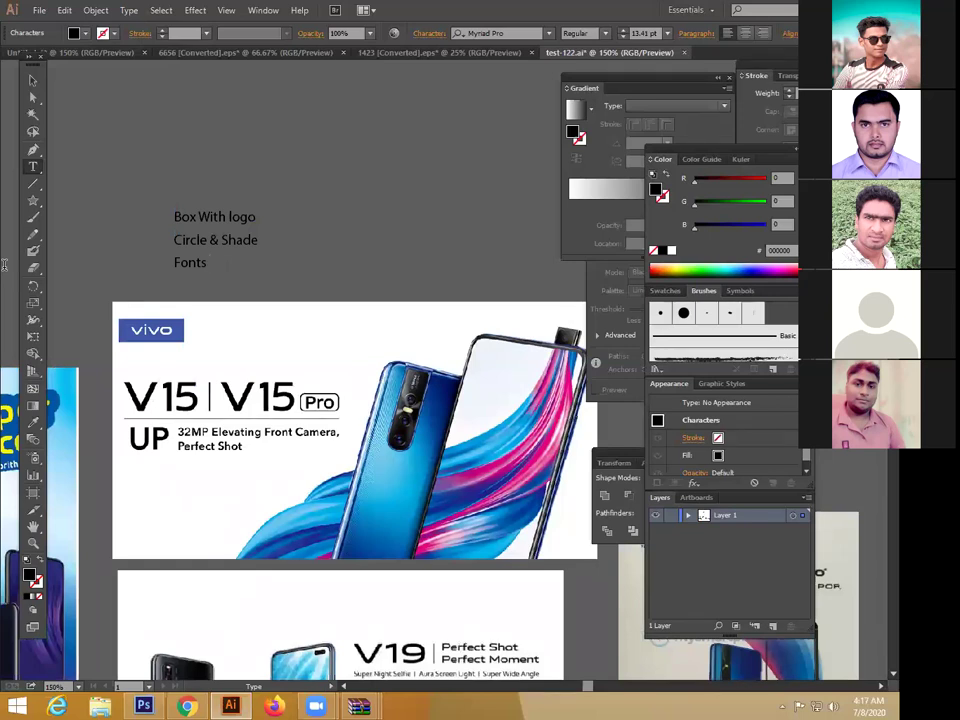
text(Lime)
key(Escape)
Step: Move the three stacked labels from the landscape V15 banner to just above the V15 | V15 Pro poster with the IPL logo
scroll(386, 338, down, 3)
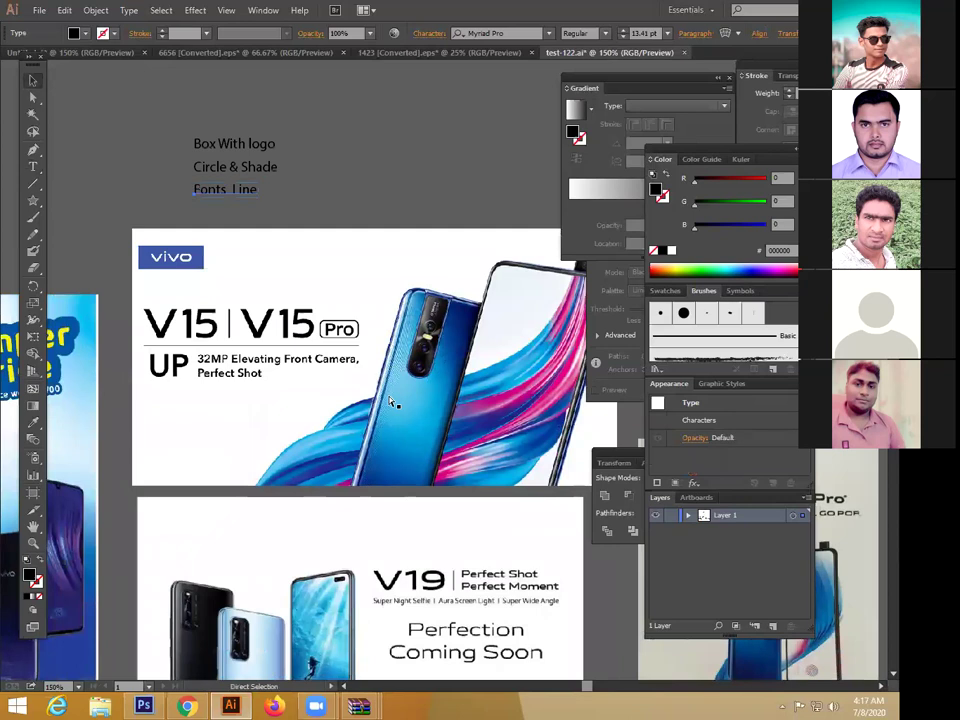
key(ctrl+minus)
key(ctrl+minus)
drag(468, 364, 319, 185)
click(475, 459)
drag(475, 461, 169, 265)
drag(136, 223, 291, 296)
key(ctrl+plus)
key(ctrl+plus)
key(ctrl+plus)
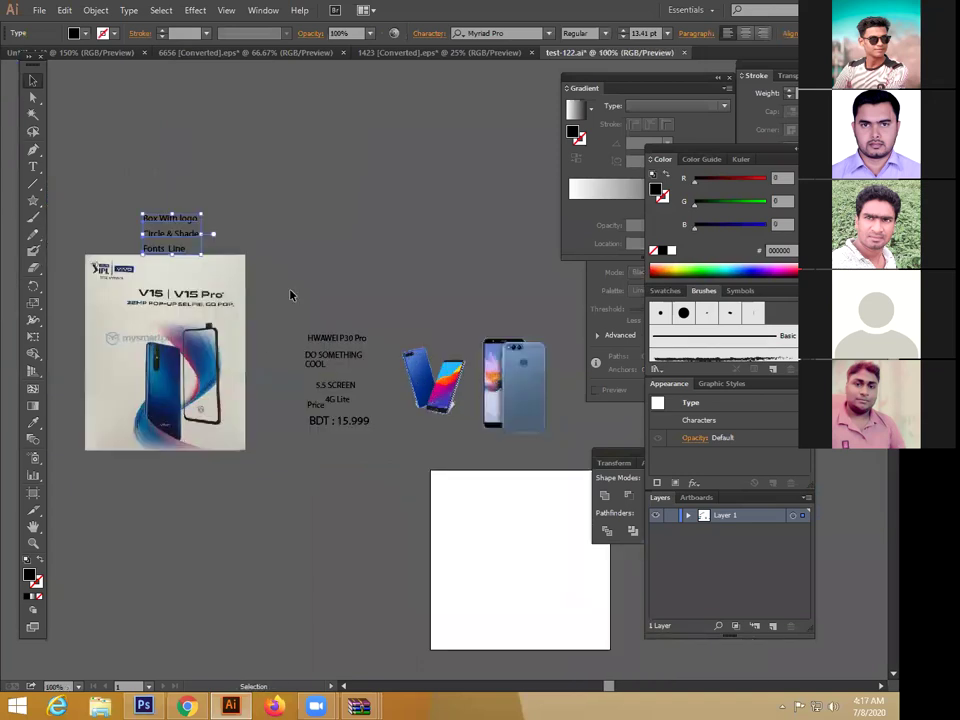
drag(266, 504, 460, 497)
drag(231, 446, 249, 457)
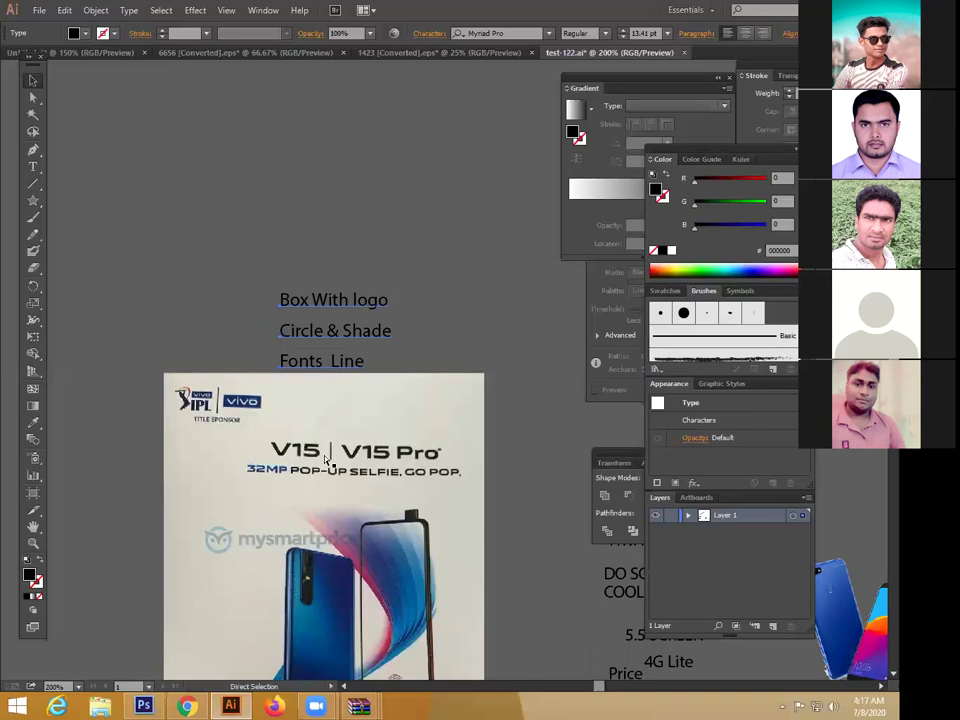
Step: Move the teal "Loot offers on mobile phones" banner beside the IPL poster, above the "HWAWEI P30 Pro" text
key(ctrl+minus)
key(ctrl+minus)
key(ctrl+minus)
drag(535, 395, 459, 493)
drag(406, 475, 422, 513)
drag(206, 219, 522, 466)
drag(522, 466, 295, 411)
Step: Draw a black circle on the empty canvas above the teal banner's round Vivo logo
key(ctrl+plus)
key(ctrl+plus)
key(ctrl+plus)
key(ctrl+plus)
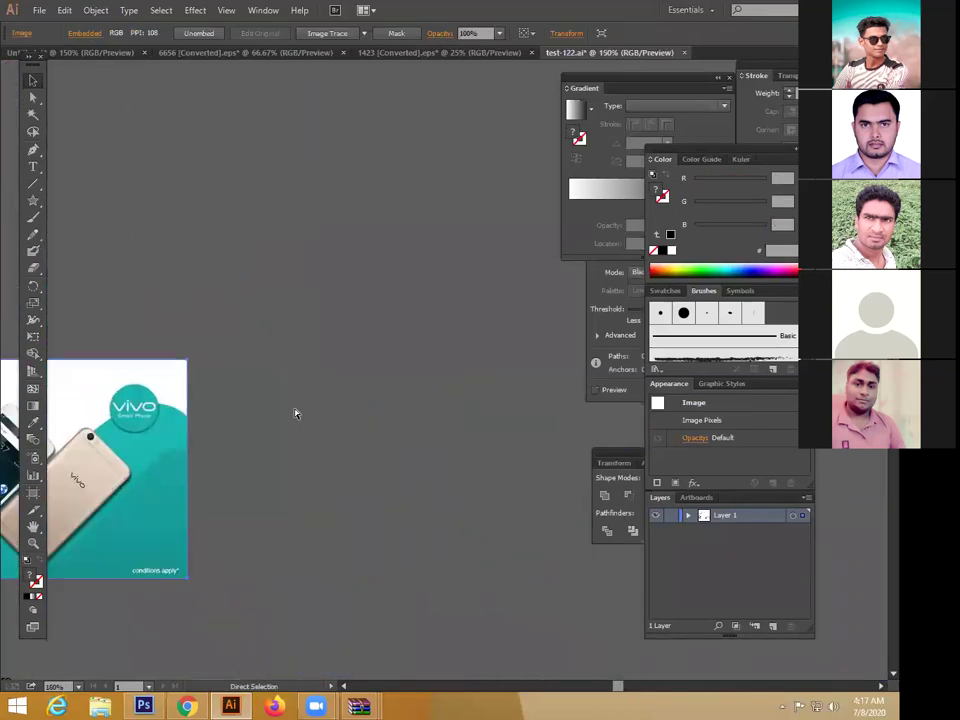
drag(130, 392, 521, 433)
key(ctrl+plus)
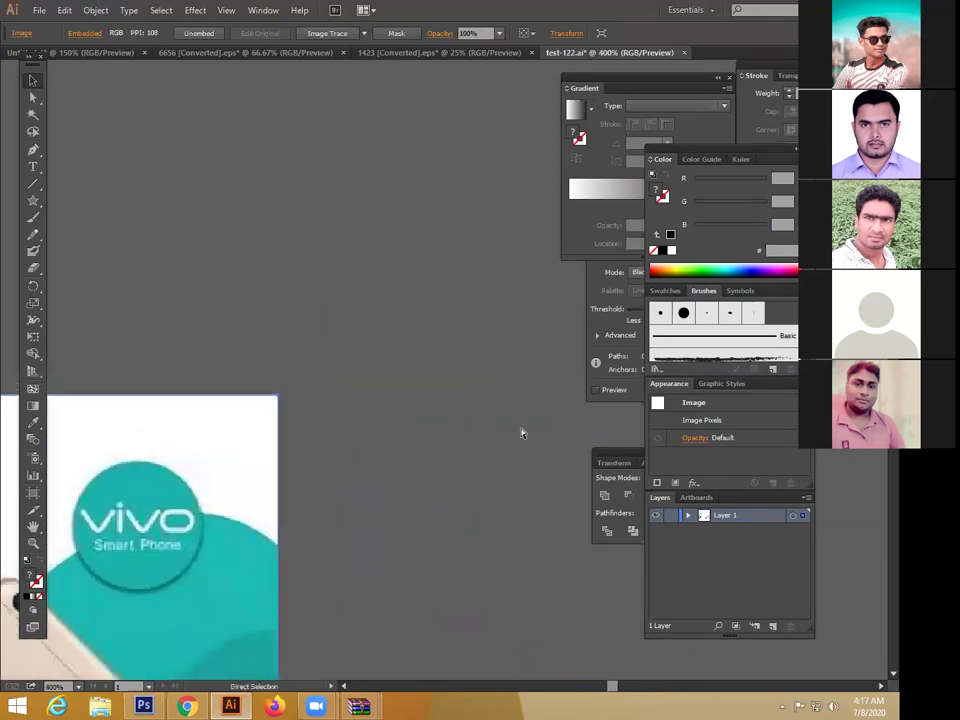
drag(235, 508, 418, 471)
key(ctrl+plus)
drag(229, 516, 326, 349)
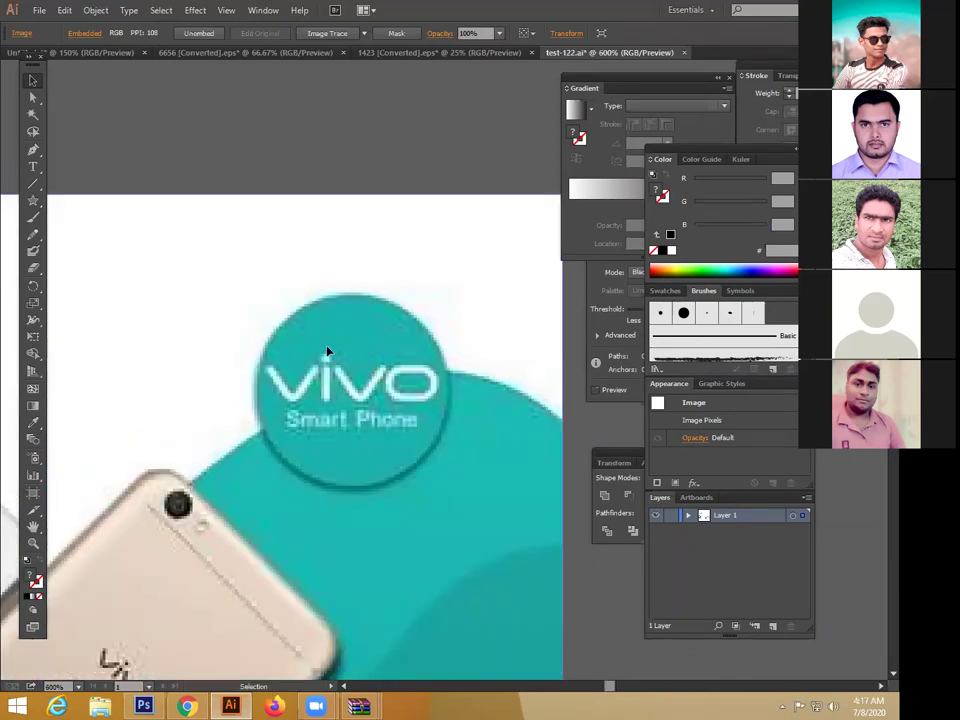
mouse_move(33, 200)
mouse_down()
mouse_move(75, 214)
mouse_move(78, 233)
mouse_up()
drag(270, 274, 345, 358)
click(32, 80)
click(298, 276)
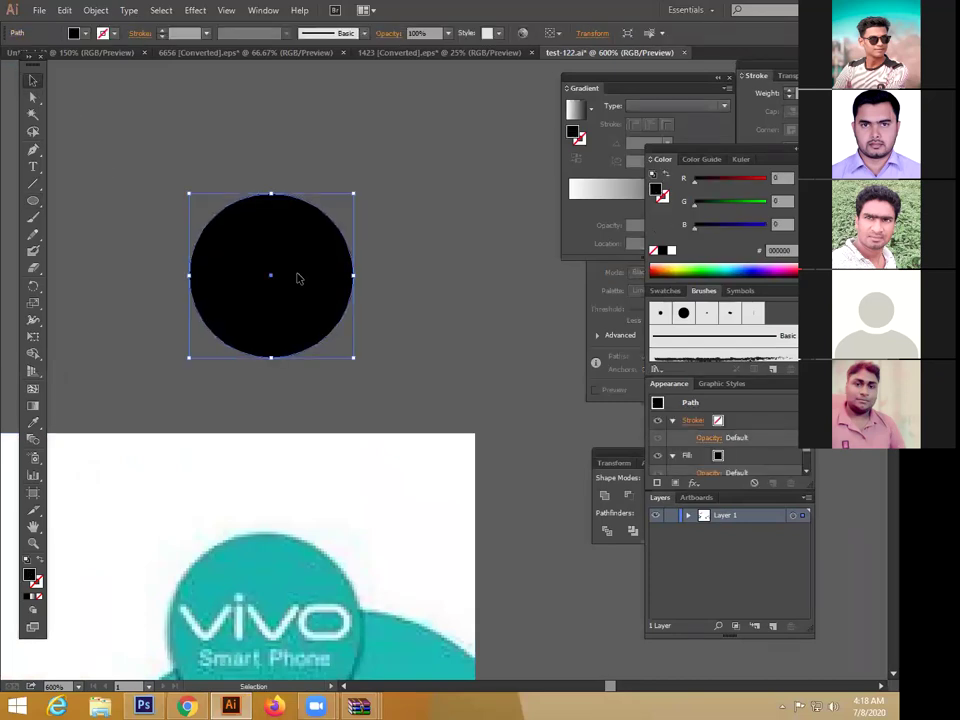
Step: Give the black circle a Drop Shadow with preview on and X and Y offsets of 2 px
click(193, 12)
mouse_move(250, 169)
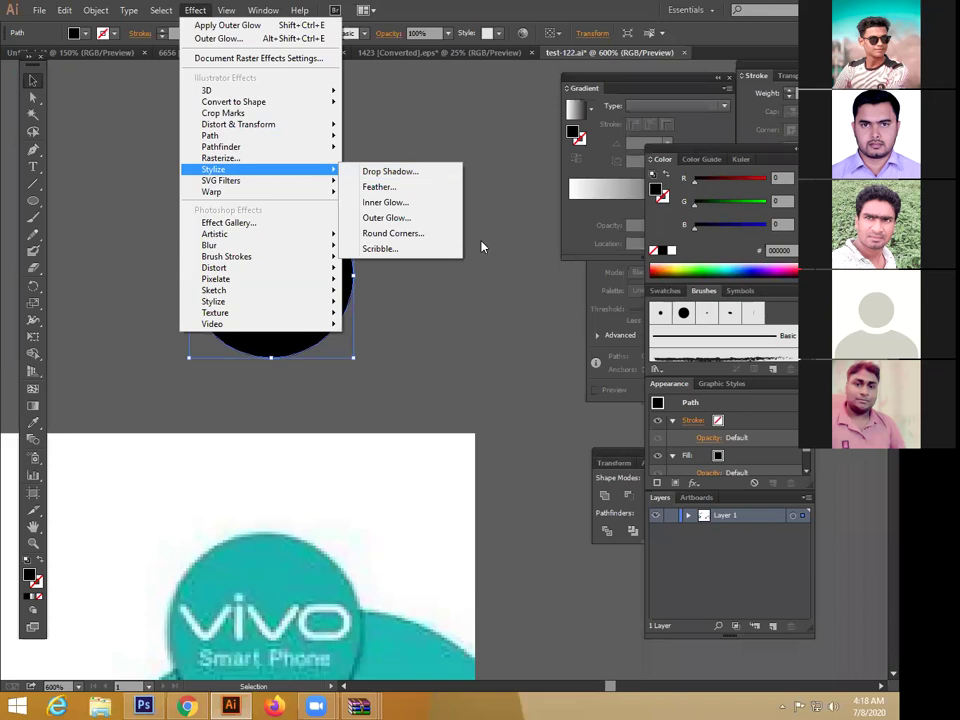
click(407, 172)
click(115, 489)
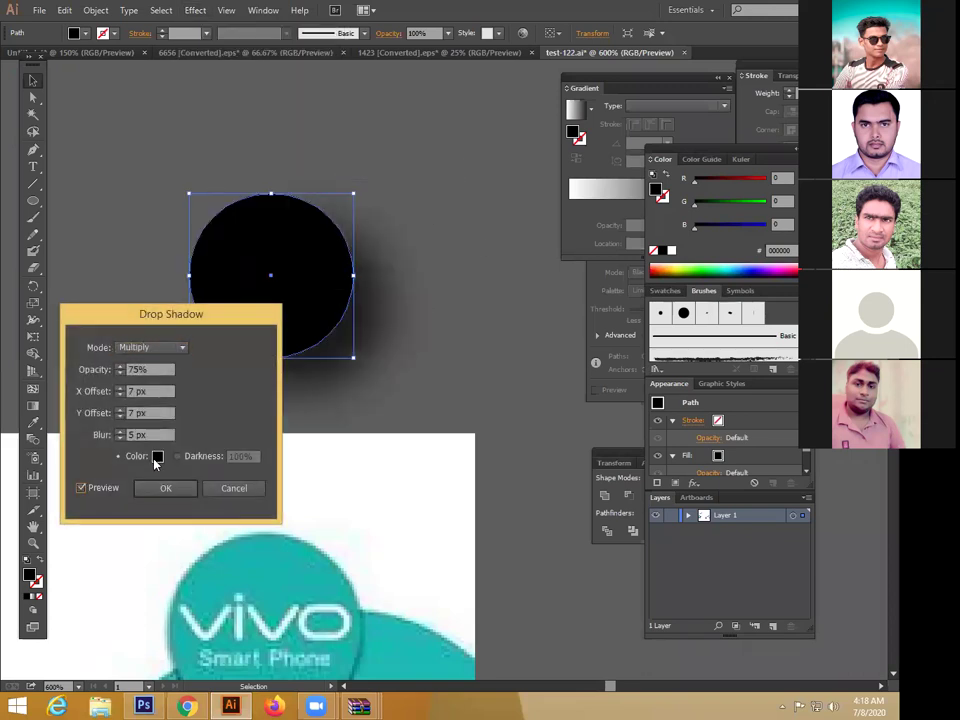
drag(173, 314, 538, 220)
click(484, 323)
click(484, 323)
click(484, 323)
click(484, 323)
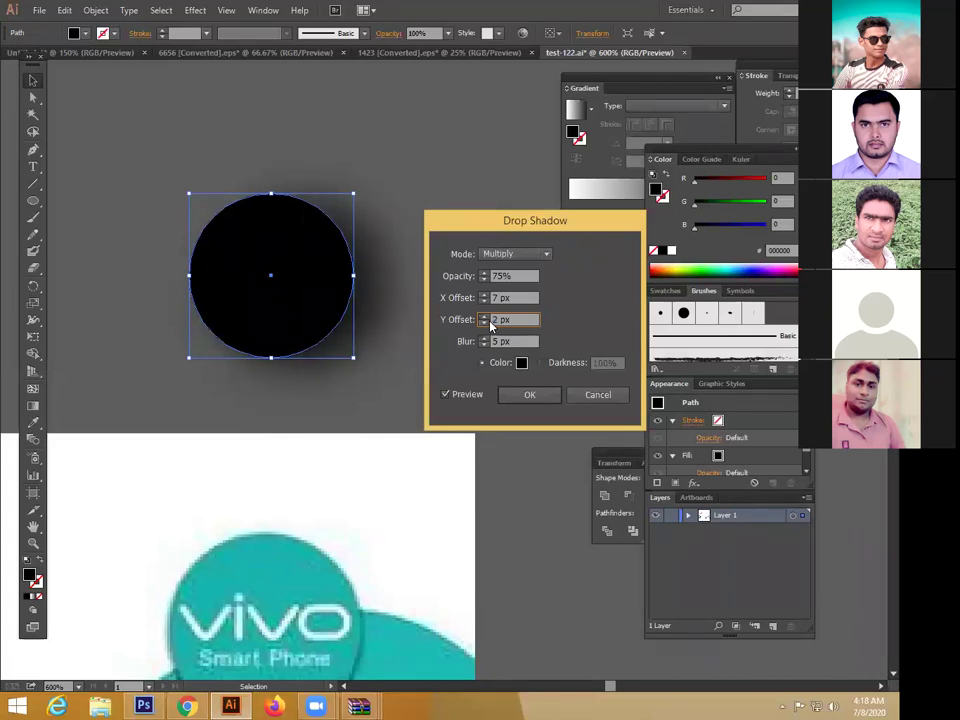
click(484, 323)
click(484, 301)
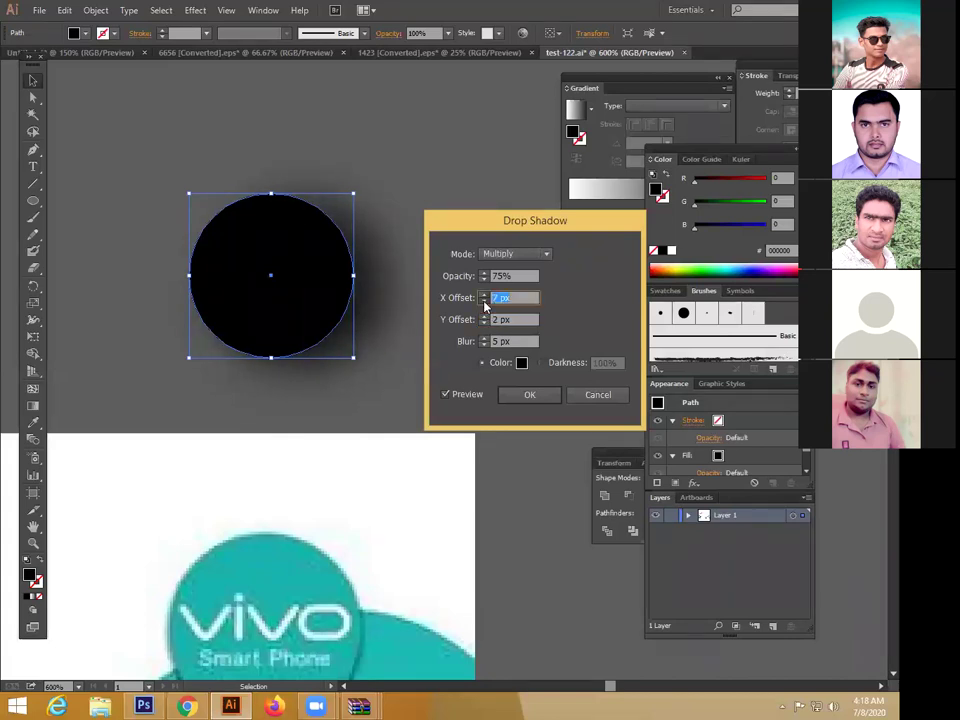
click(484, 301)
click(484, 301)
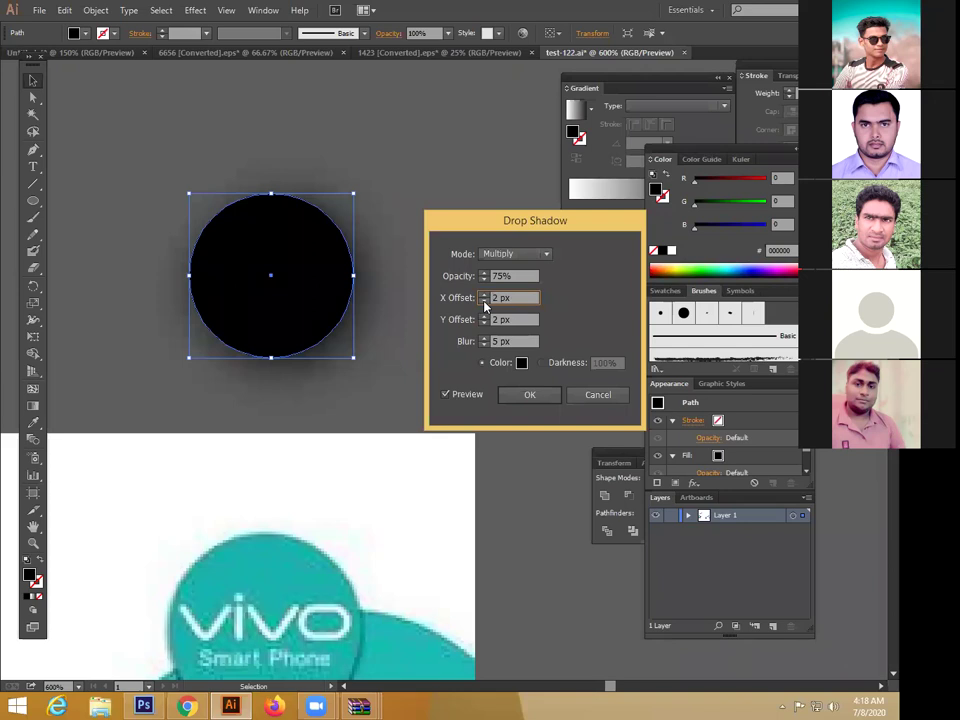
Step: Set the drop shadow's opacity to 49% and its blur to 1 px
drag(515, 277, 369, 281)
text(50)
click(484, 280)
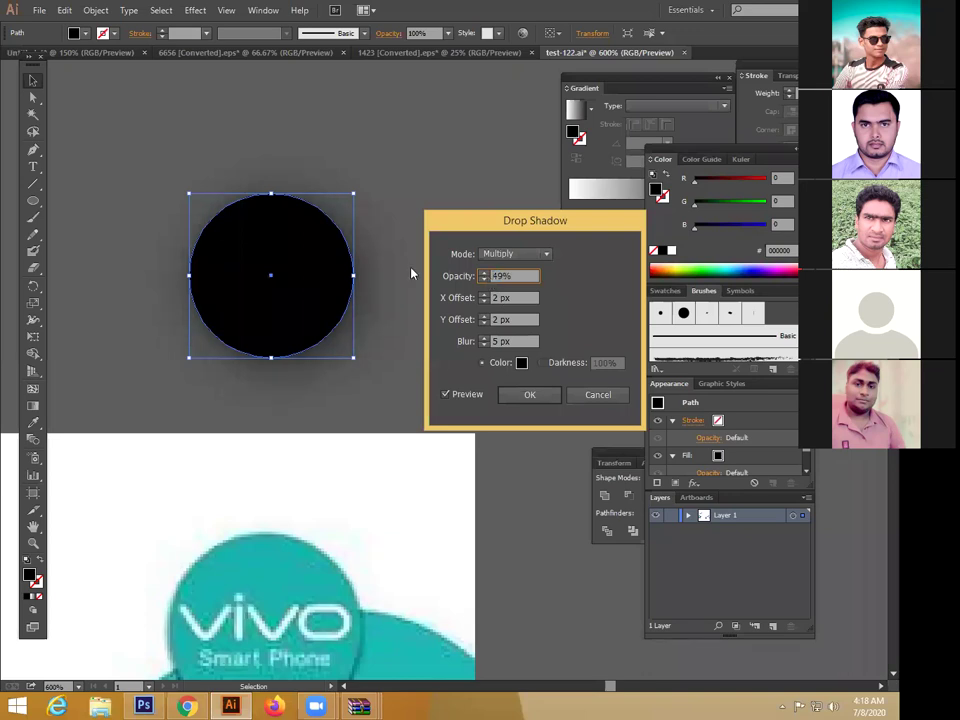
click(484, 344)
click(484, 344)
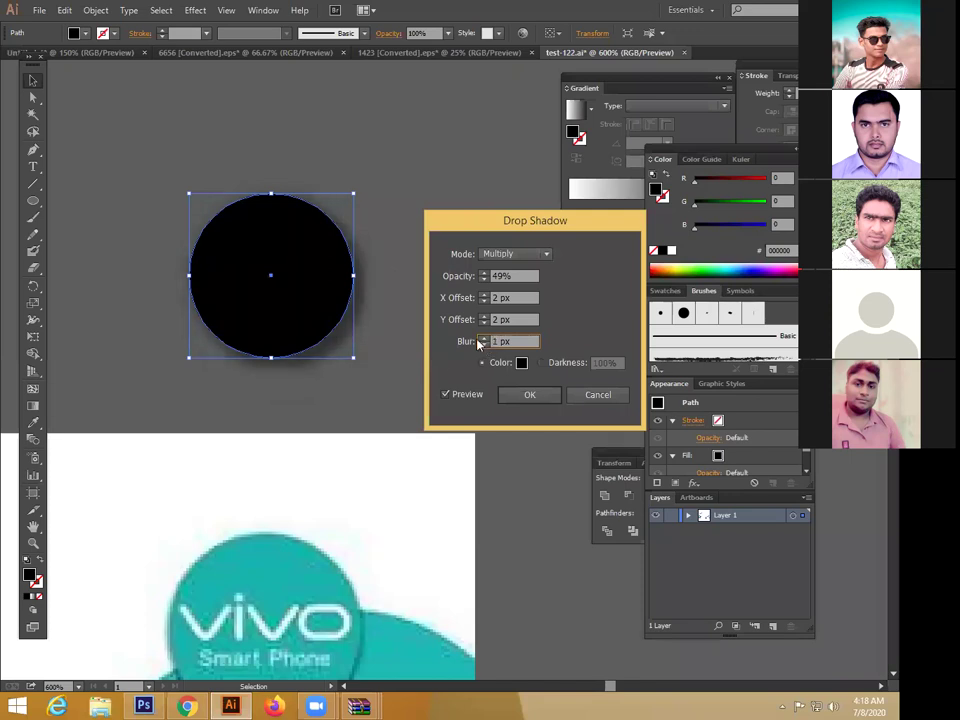
Step: Set the drop shadow's X and Y offsets to 1 px each and apply the effect
click(484, 317)
click(484, 317)
click(484, 322)
click(484, 322)
click(484, 322)
click(484, 301)
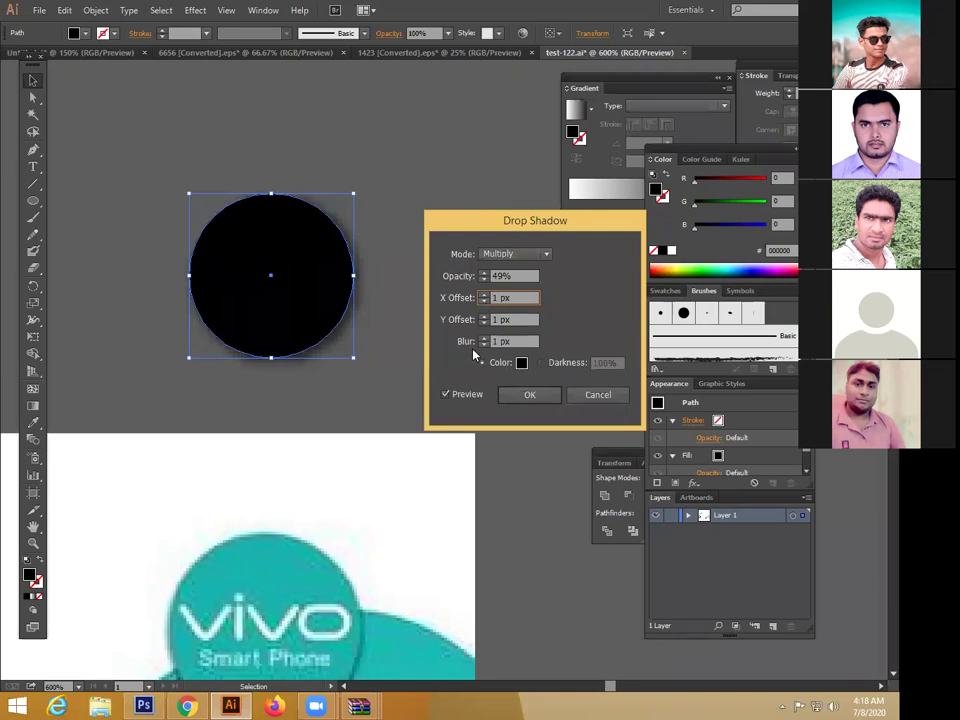
click(484, 301)
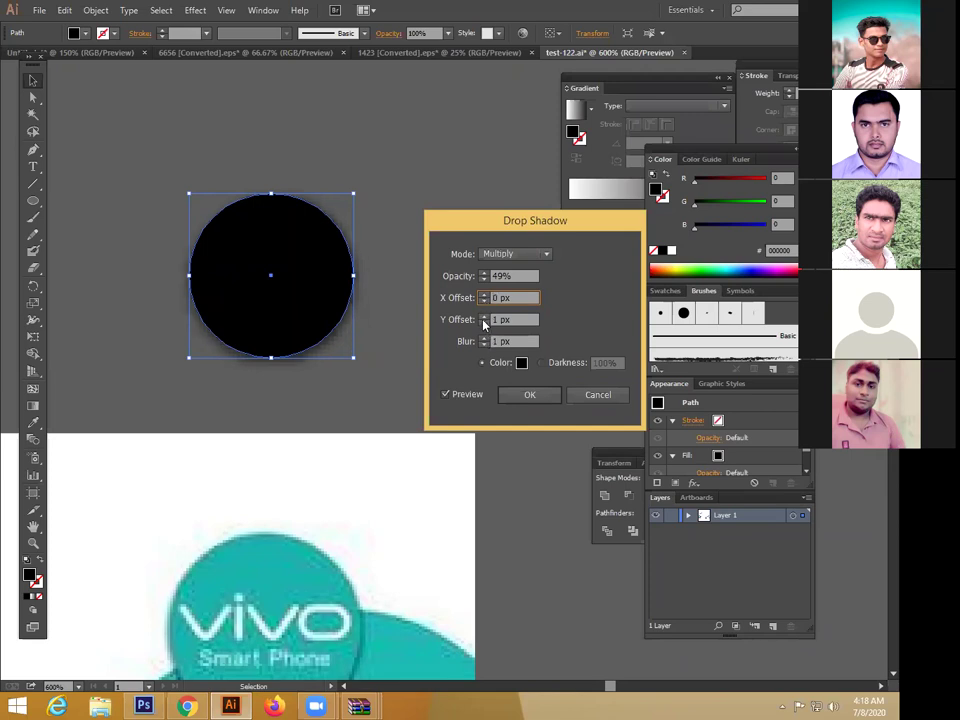
click(484, 294)
click(530, 394)
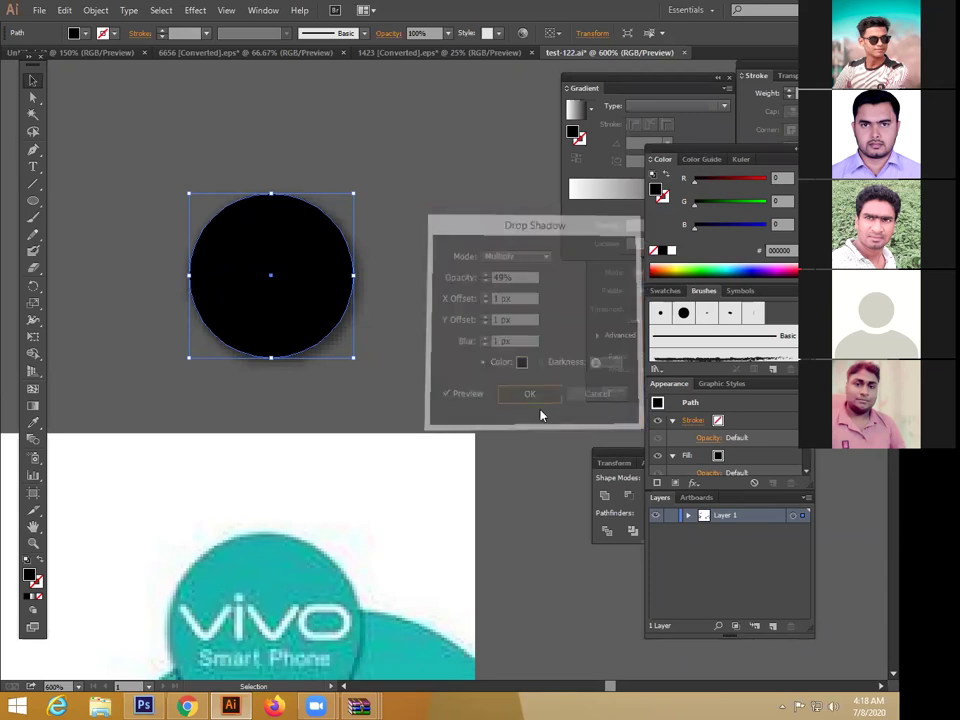
Step: Move the shadowed circle beside the teal banner and fill it with the teal sampled from the round Vivo logo
click(409, 375)
key(ctrl+minus)
key(ctrl+minus)
drag(360, 343, 405, 352)
click(33, 423)
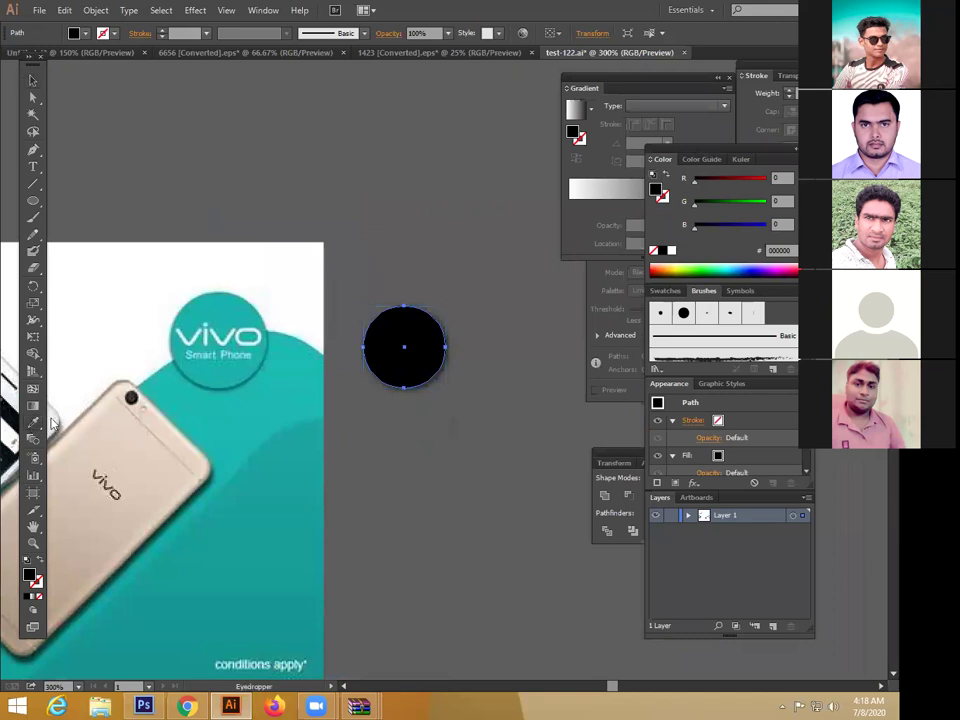
click(238, 299)
key(v)
click(420, 182)
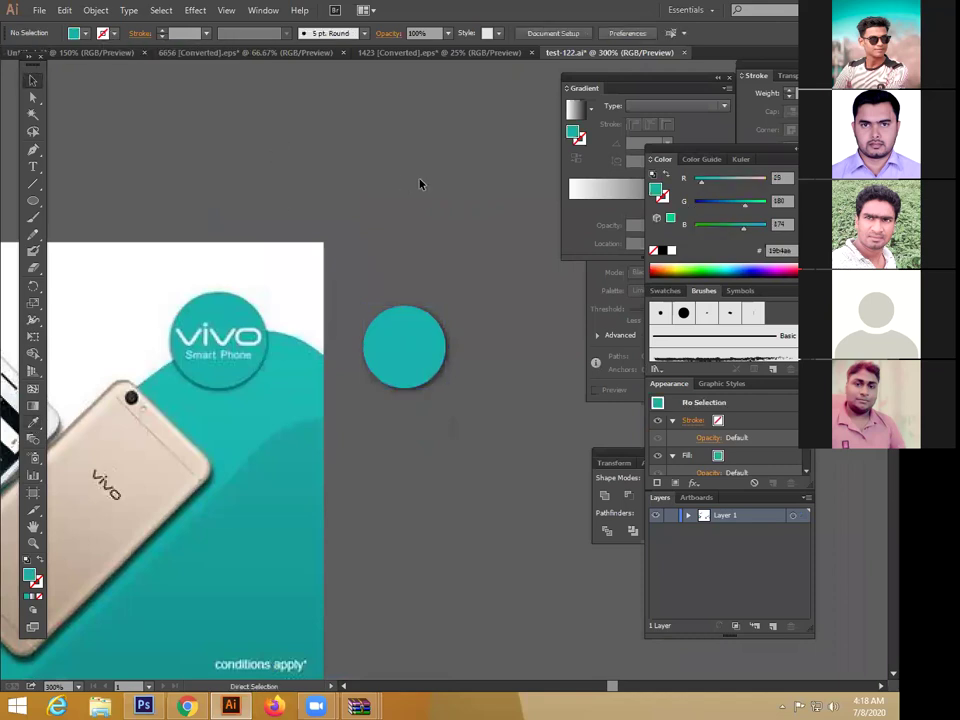
Step: Move the teal circle away from the banner and place it beside the Huawei phone images
key(ctrl+minus)
key(ctrl+minus)
drag(318, 227, 492, 451)
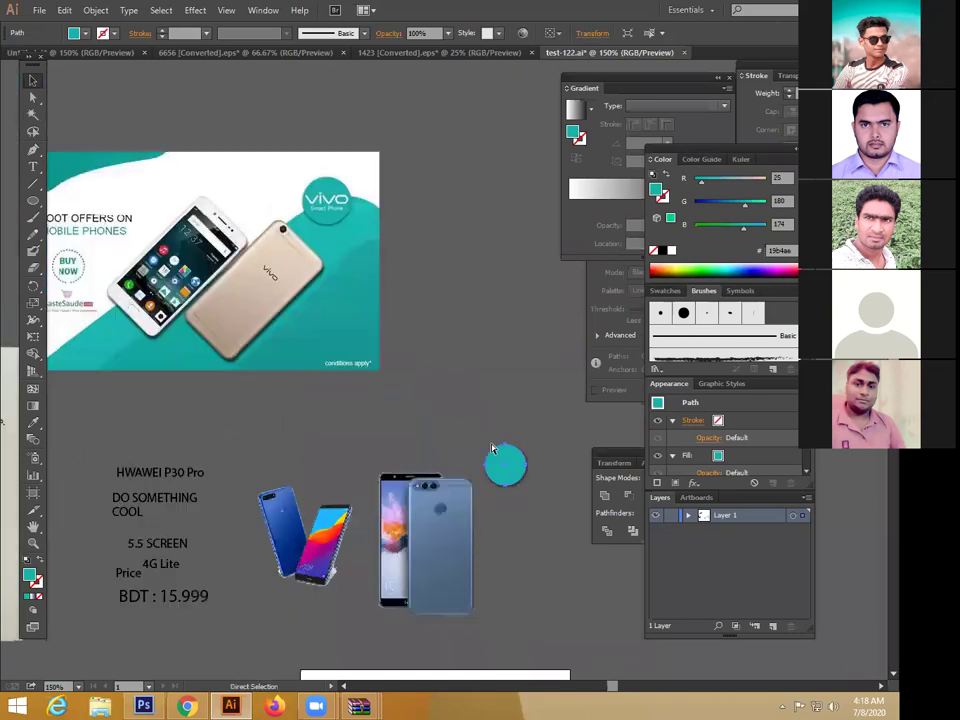
key(ctrl+minus)
key(ctrl+minus)
drag(424, 455, 457, 504)
key(ctrl+plus)
key(ctrl+plus)
drag(287, 495, 306, 425)
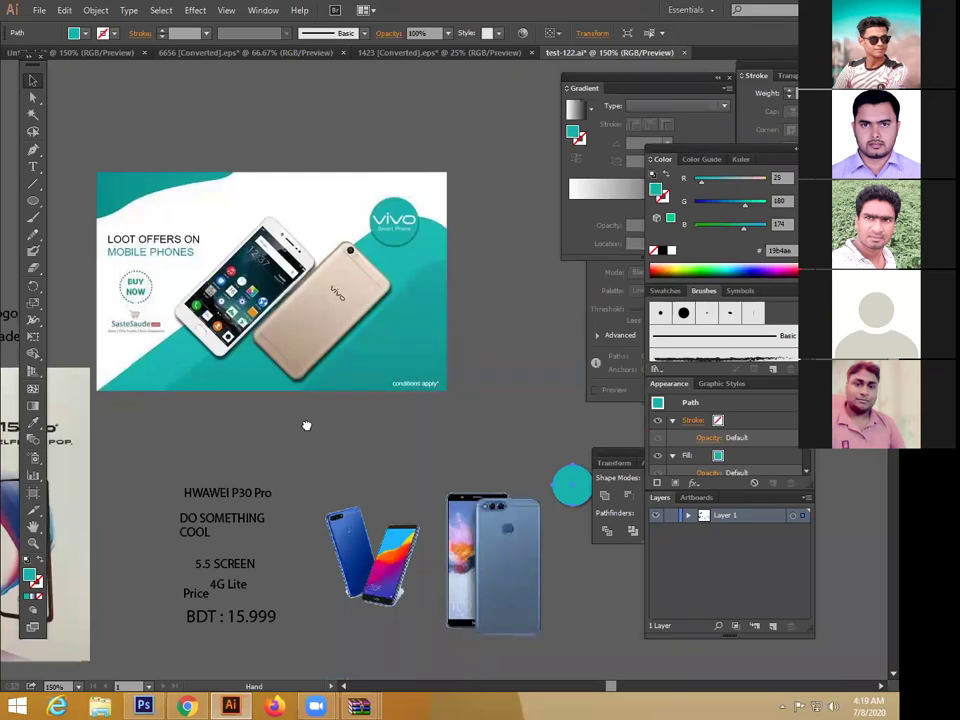
Step: Move the landscape V15 | V15 Pro banner up and to the right, clear of the V19 banner
drag(306, 425, 448, 465)
drag(356, 538, 374, 486)
key(ctrl+minus)
drag(216, 538, 321, 576)
key(ctrl+minus)
drag(258, 554, 324, 595)
drag(97, 254, 364, 296)
drag(266, 355, 331, 344)
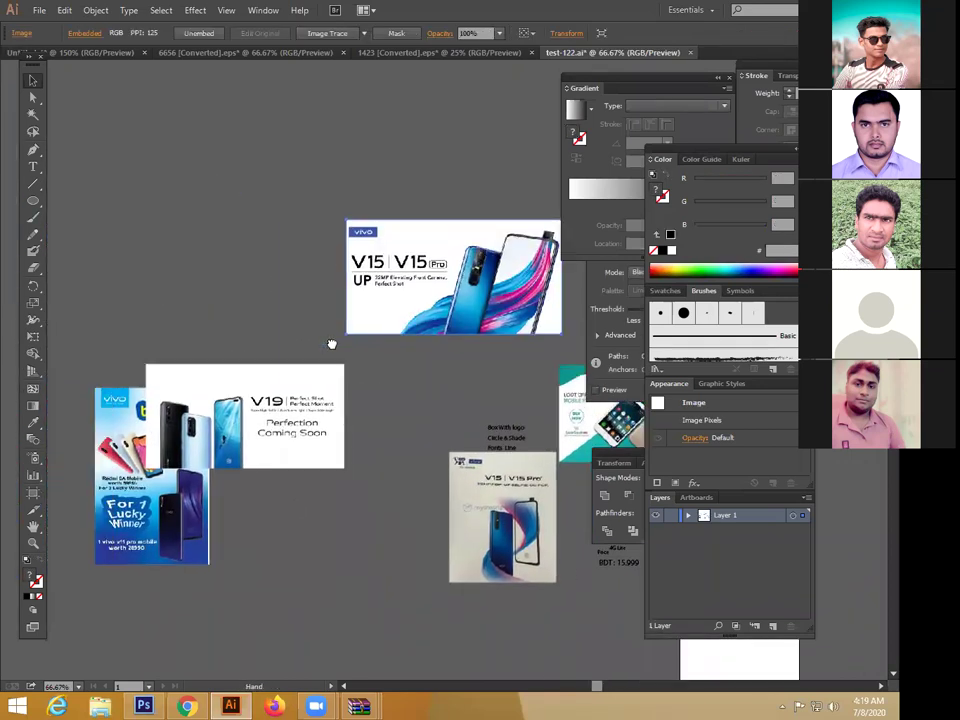
Step: Move the "HWAWEI P30 Pro" text up, away from the "DO SOMETHING COOL" text
key(v)
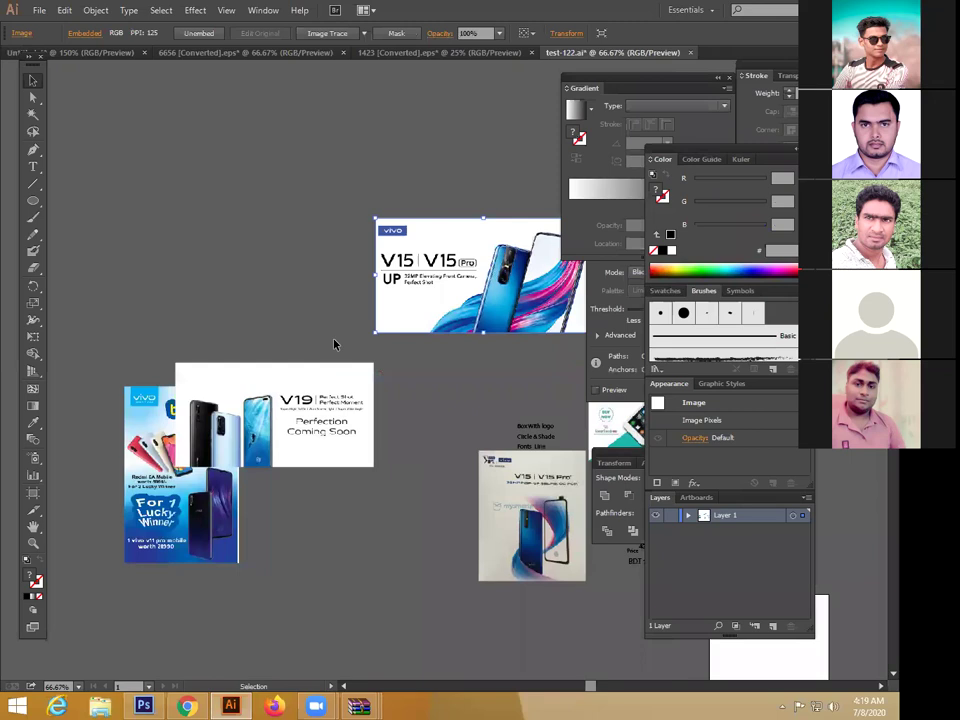
drag(334, 344, 75, 312)
key(ctrl+plus)
key(ctrl+plus)
key(ctrl+plus)
drag(306, 566, 299, 438)
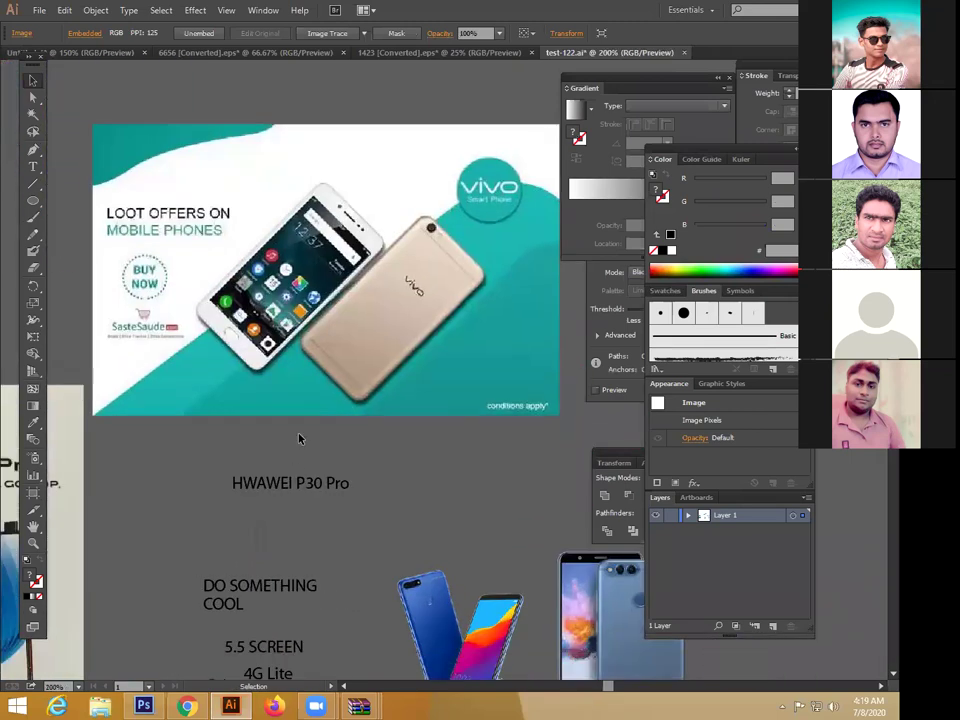
Step: Change the font of the "HWAWEI P30 Pro" text to Helvetica Neue LT Com 53 Extended
click(290, 483)
click(487, 32)
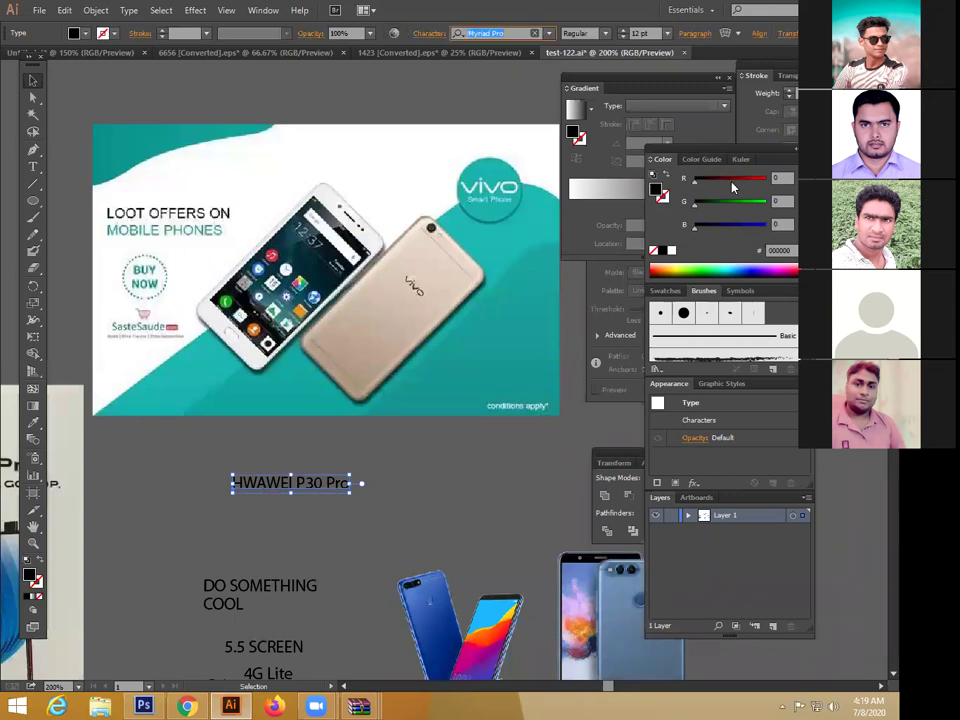
text(hel)
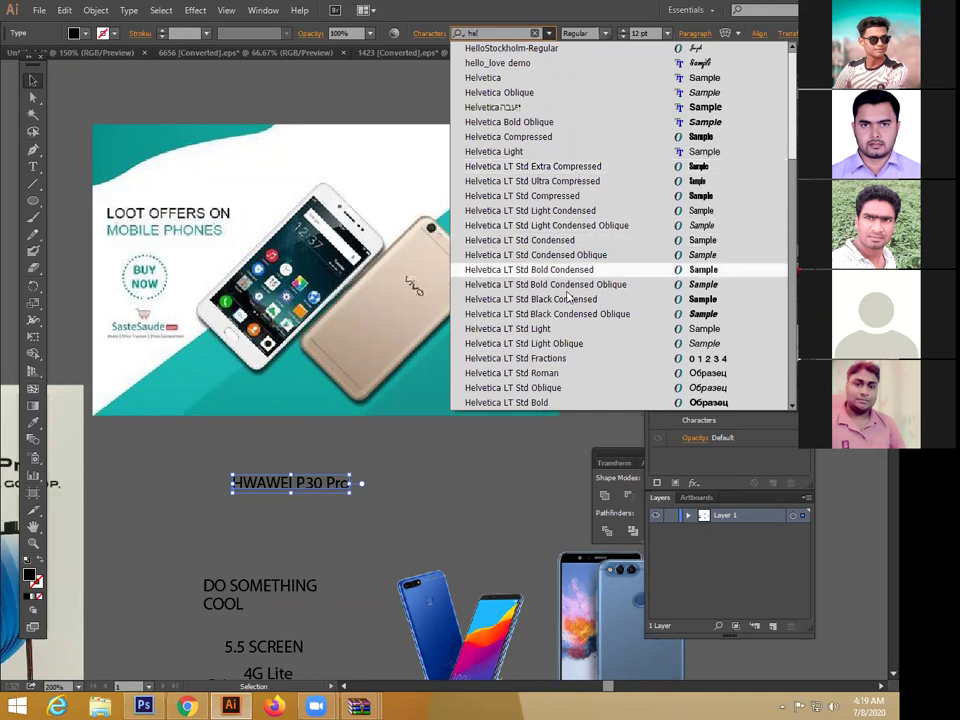
scroll(576, 270, down, 5)
scroll(576, 318, down, 1)
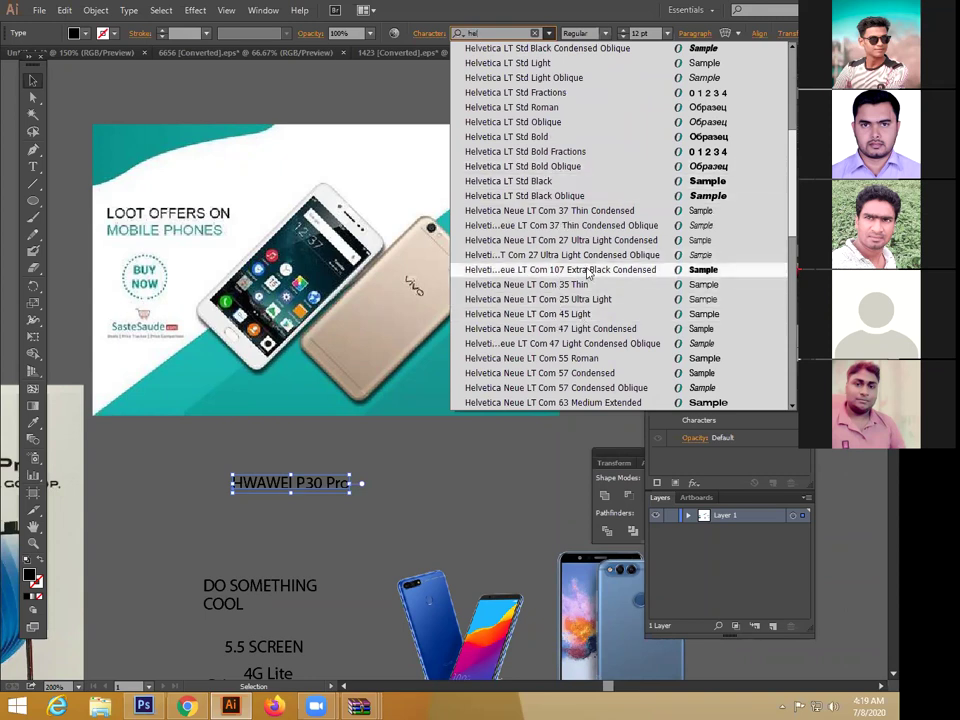
scroll(562, 250, down, 1)
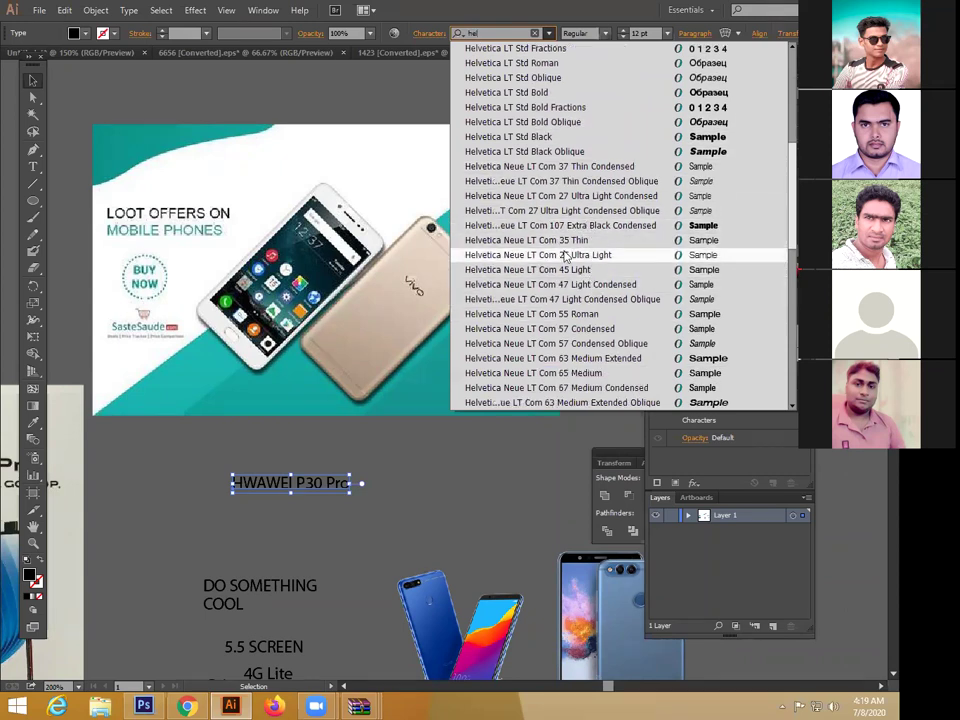
scroll(566, 262, down, 3)
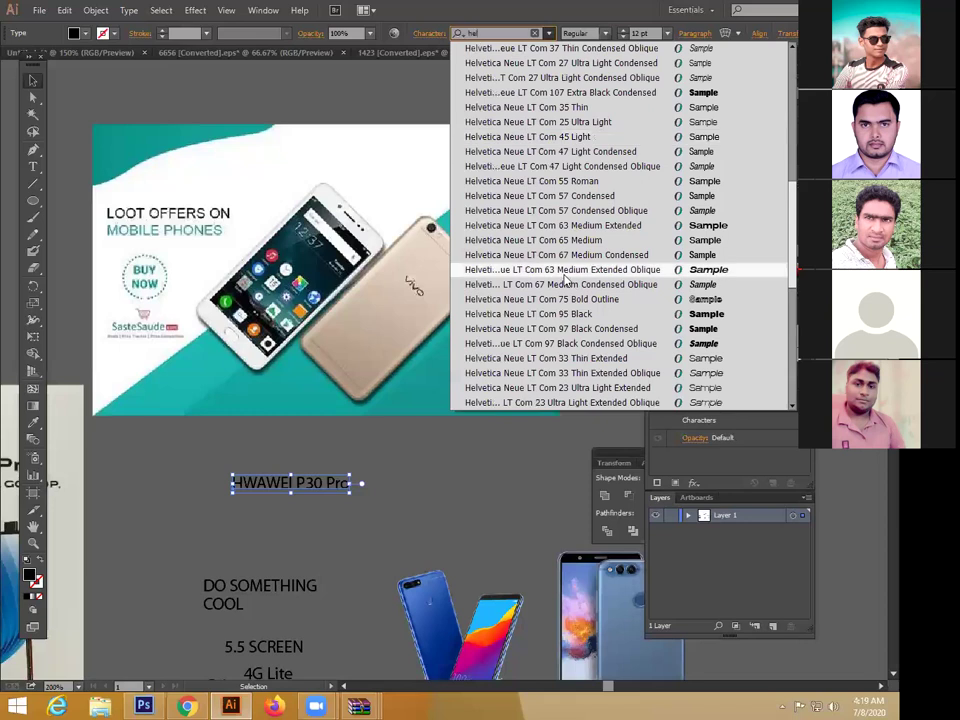
scroll(566, 281, down, 3)
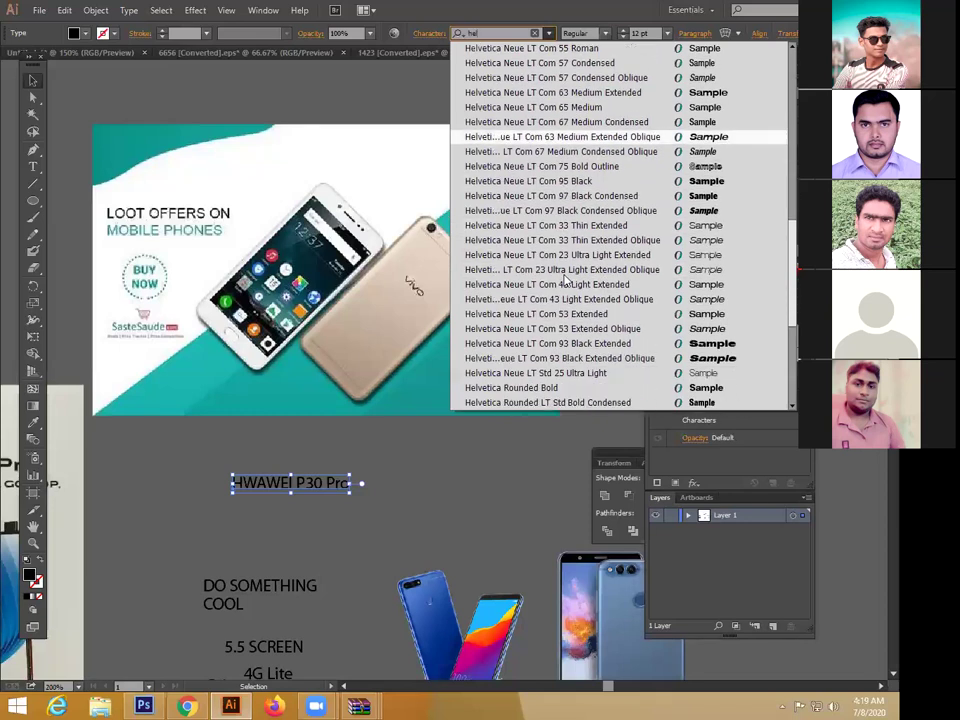
scroll(565, 280, down, 4)
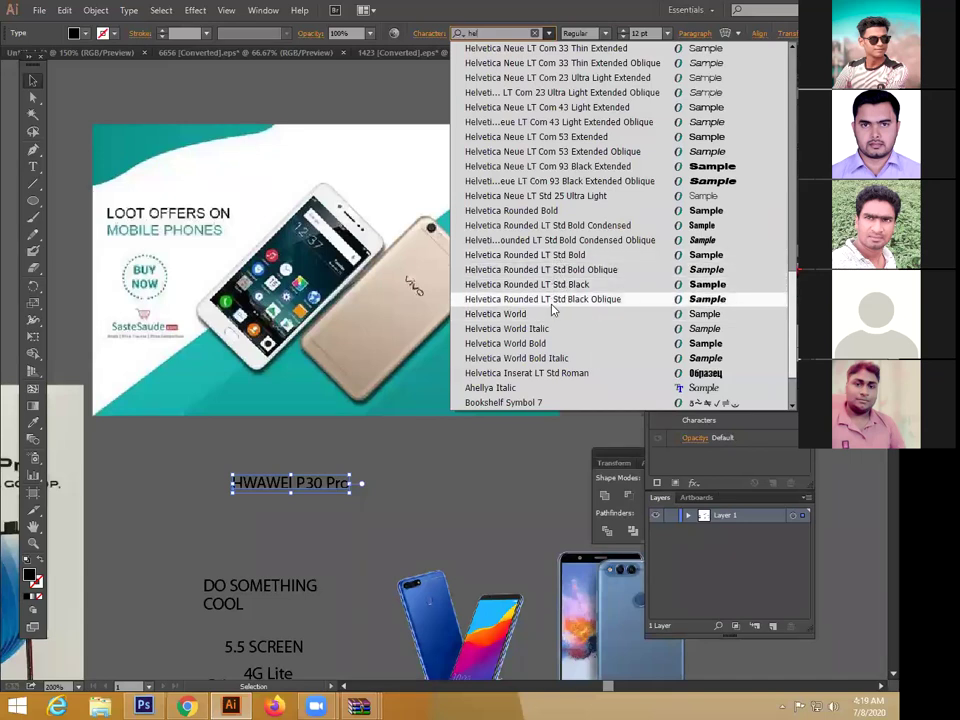
click(577, 137)
click(358, 463)
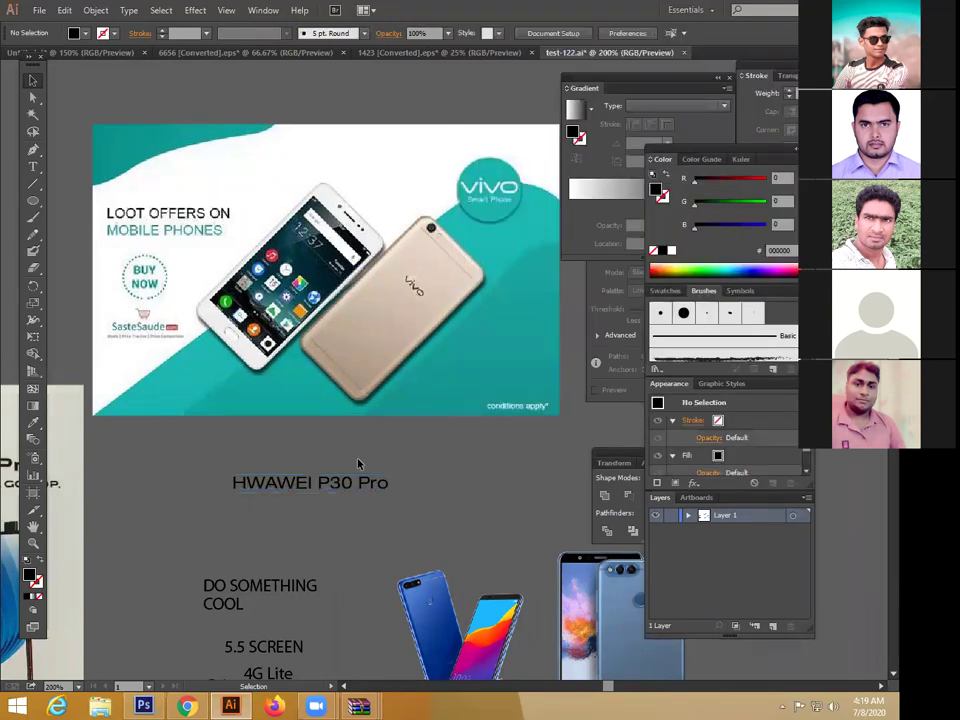
Step: Stretch the "HWAWEI P30 Pro" text slightly taller while keeping its width
click(350, 483)
drag(364, 485, 403, 375)
key(ctrl+plus)
key(ctrl+plus)
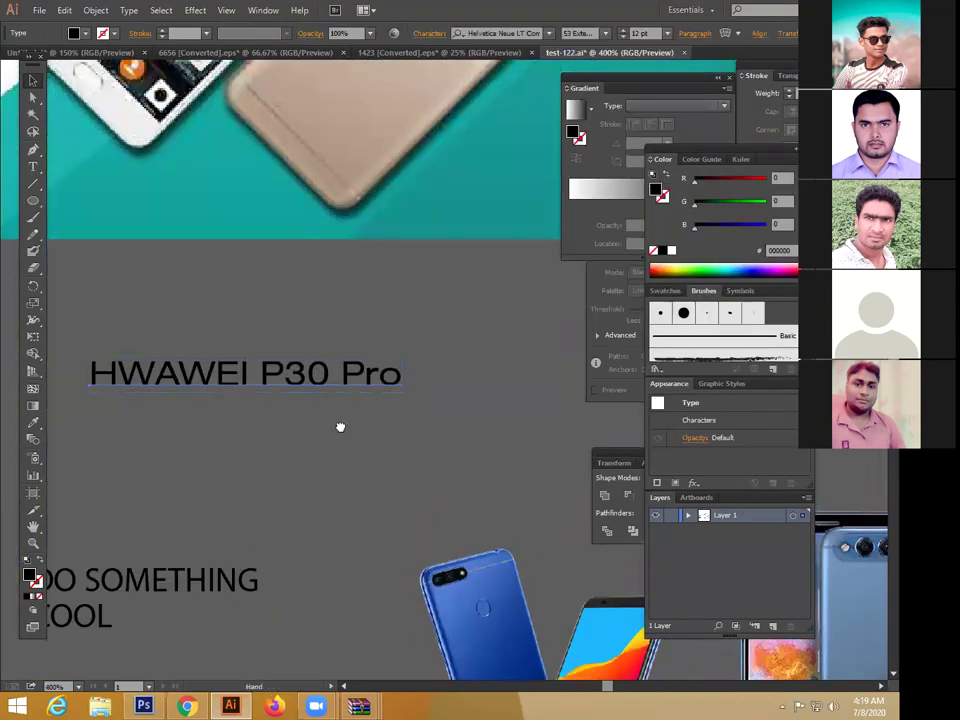
drag(339, 426, 422, 407)
key(Escape)
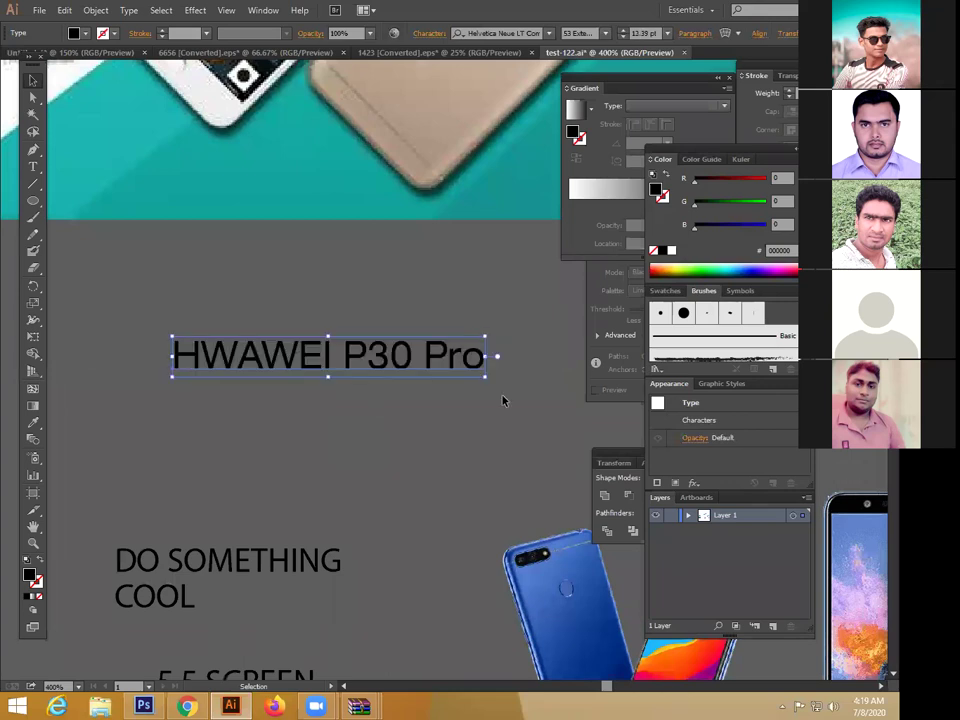
Step: Enlarge the "HWAWEI P30 Pro" text proportionally to about 15.7 pt
drag(483, 377, 525, 385)
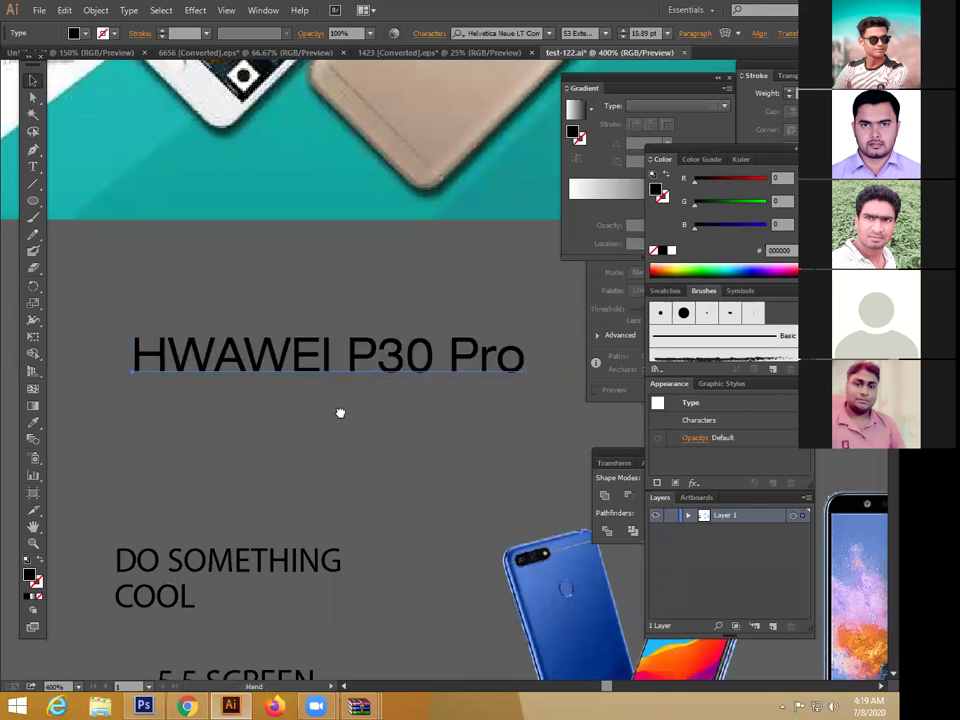
scroll(403, 396, right, 2)
drag(221, 393, 217, 389)
Step: Cut the word "Pro" out of the "HWAWEI P30 Pro" text and paste it as a separate text object
double_click(342, 374)
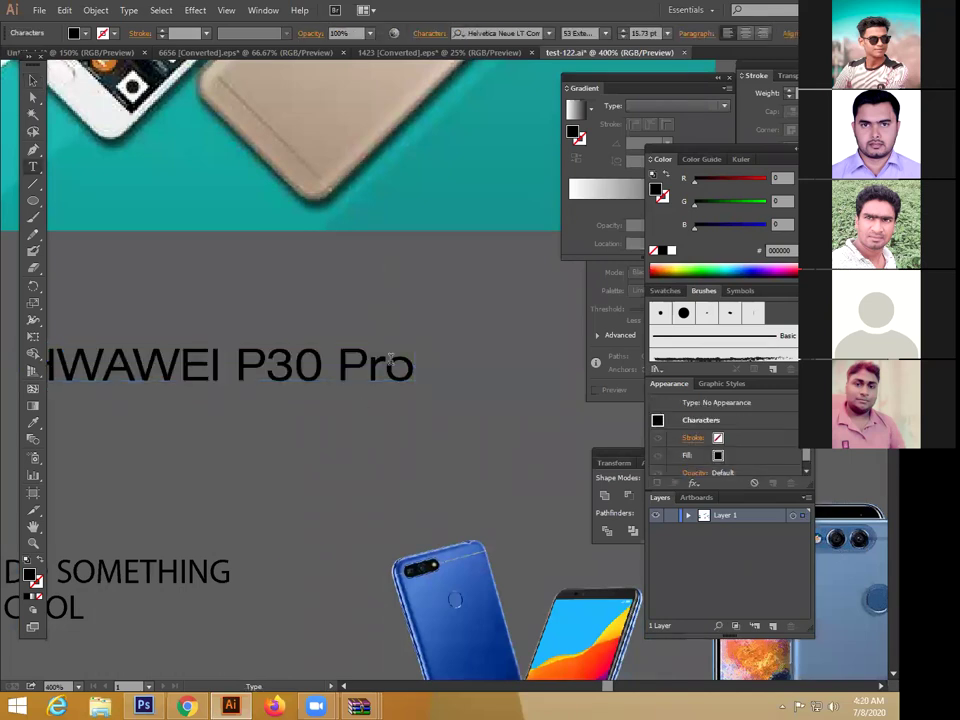
double_click(391, 361)
key(ctrl+x)
click(37, 83)
click(392, 319)
key(ctrl+v)
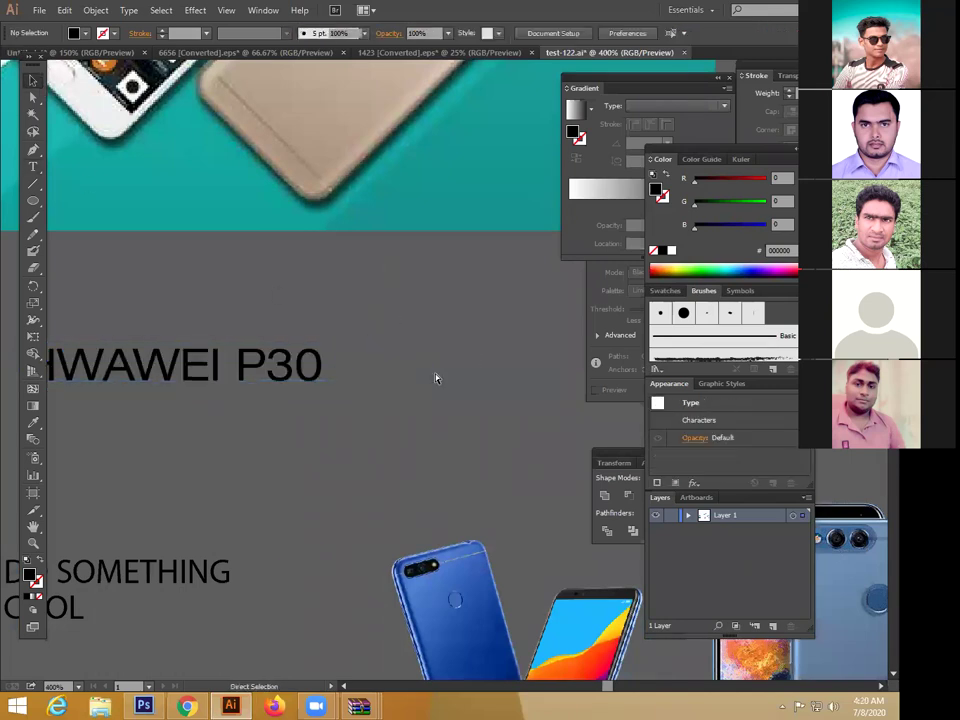
key(ctrl+v)
Step: Shrink the separate "Pro" text to about 8 pt and place it just after "P30"
drag(474, 396, 362, 370)
click(401, 334)
key(ctrl+equal)
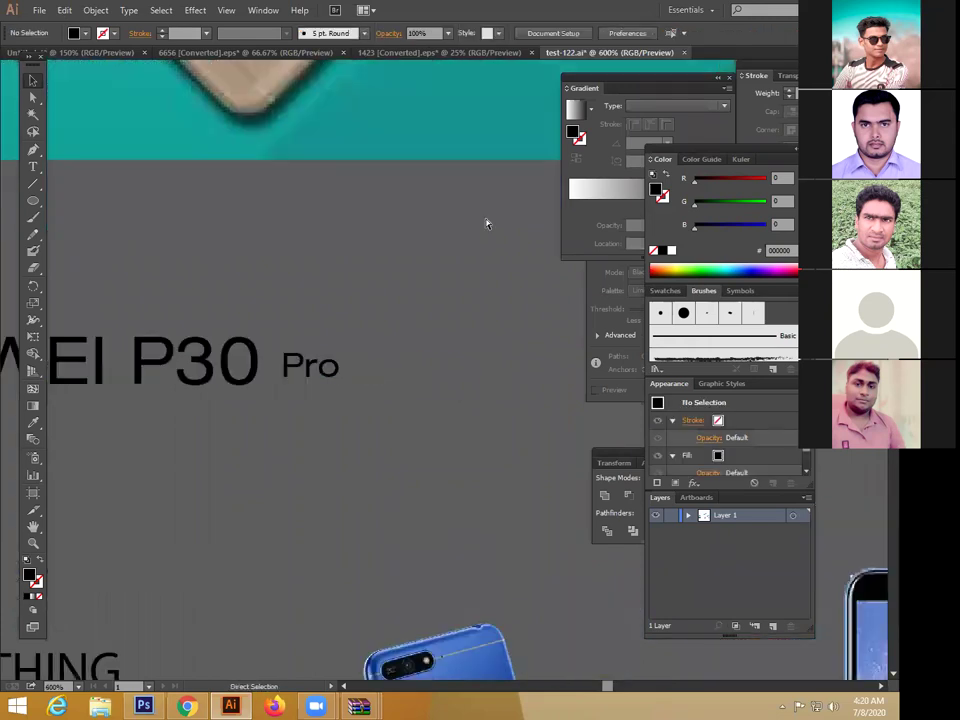
Step: Draw a small black rectangle above and to the right of the "Pro" text
key(ctrl+plus)
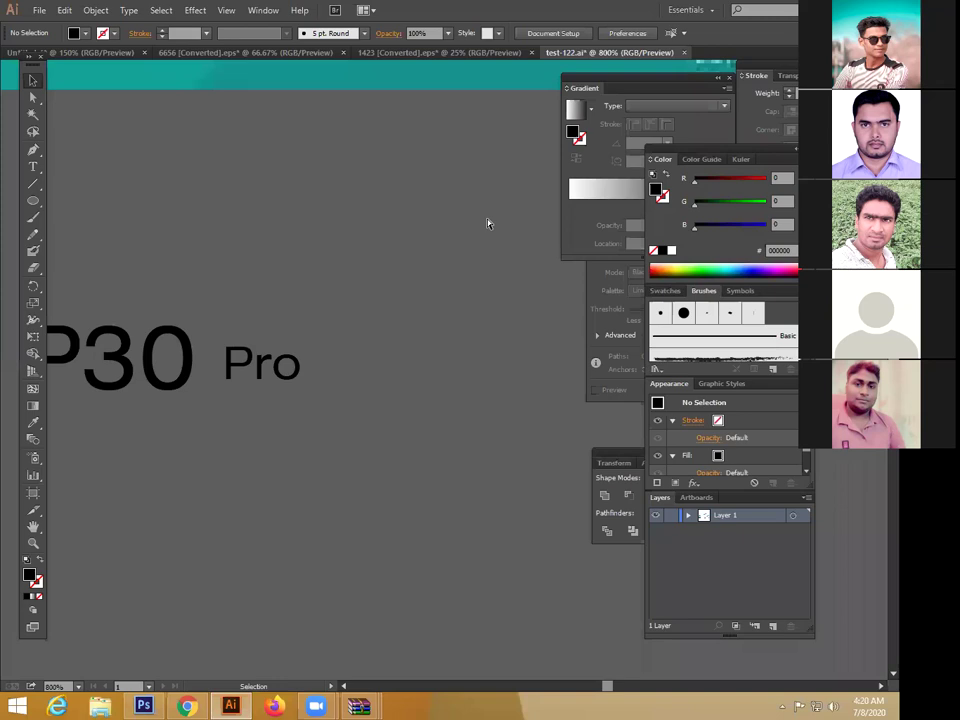
drag(33, 200, 105, 200)
drag(377, 270, 494, 314)
Step: Apply the Round Corners effect with a 2 px radius to the black rectangle
click(198, 11)
mouse_move(263, 174)
click(393, 233)
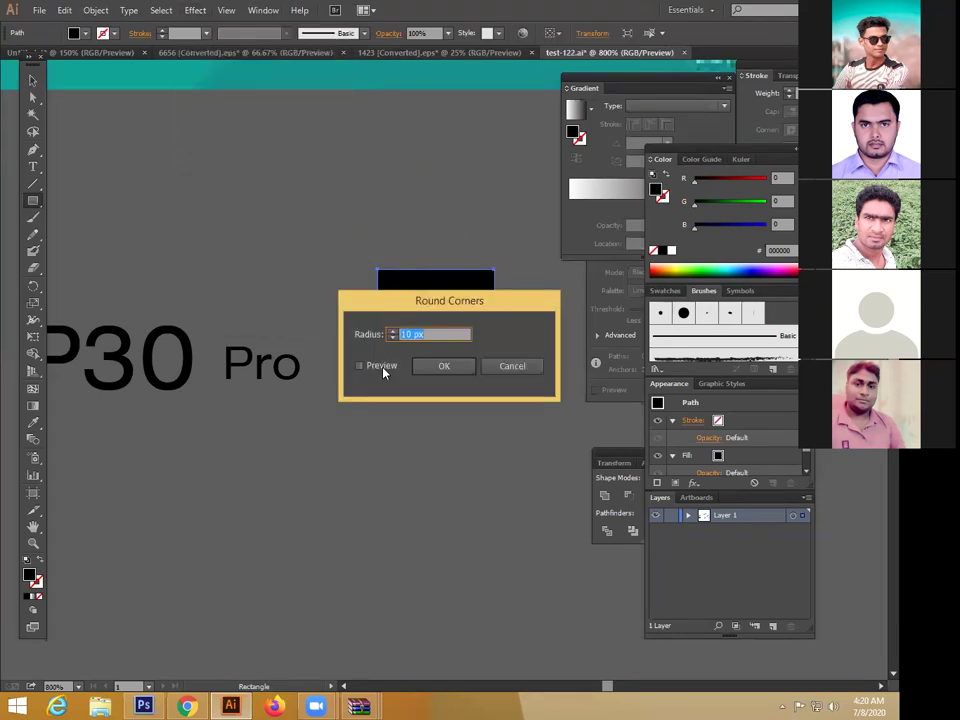
click(385, 367)
drag(446, 308, 457, 325)
click(405, 355)
click(405, 355)
click(405, 355)
click(405, 355)
click(405, 355)
click(405, 355)
click(405, 355)
click(405, 355)
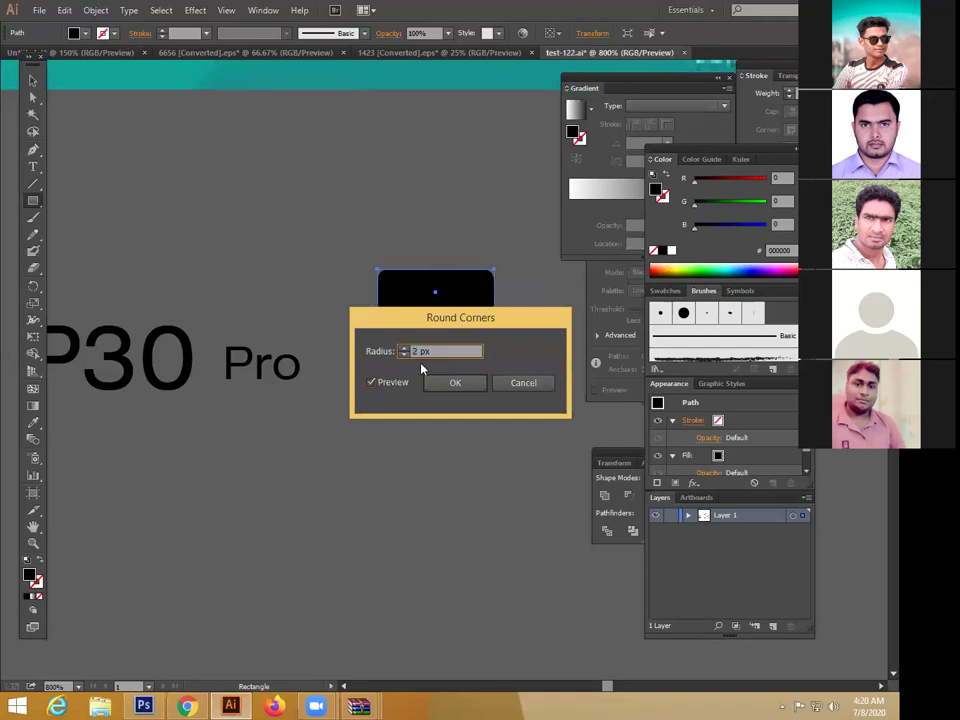
click(449, 378)
Step: Expand the rounded rectangle's appearance and change it to a black outline with no fill
click(96, 10)
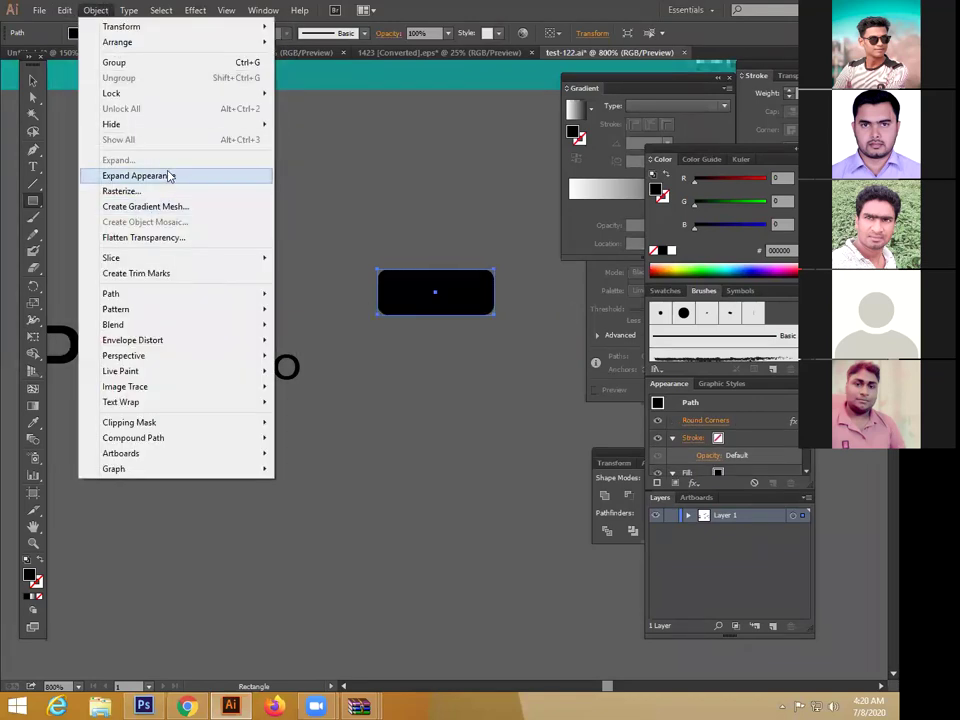
click(169, 176)
click(33, 97)
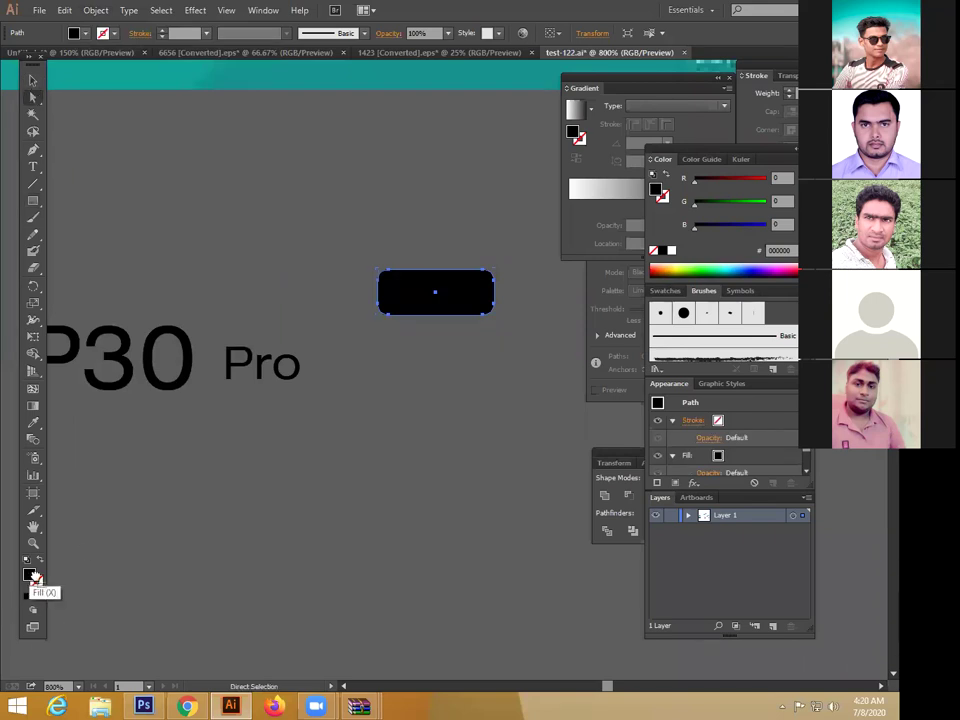
drag(30, 575, 38, 583)
click(39, 598)
Step: Scale down the rounded outline and bring it together with the "Pro" text so it frames the word
click(33, 80)
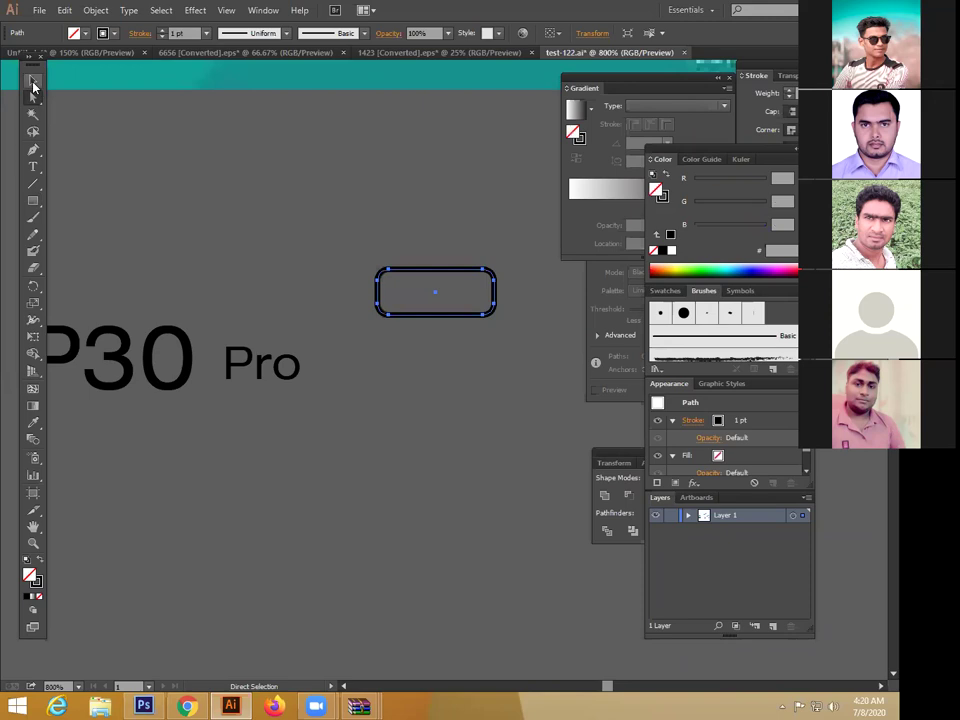
drag(492, 318, 304, 430)
drag(282, 371, 395, 329)
Step: Reduce the "Pro" text and reposition it inside the rounded outline
key(ctrl+equal)
key(ctrl+equal)
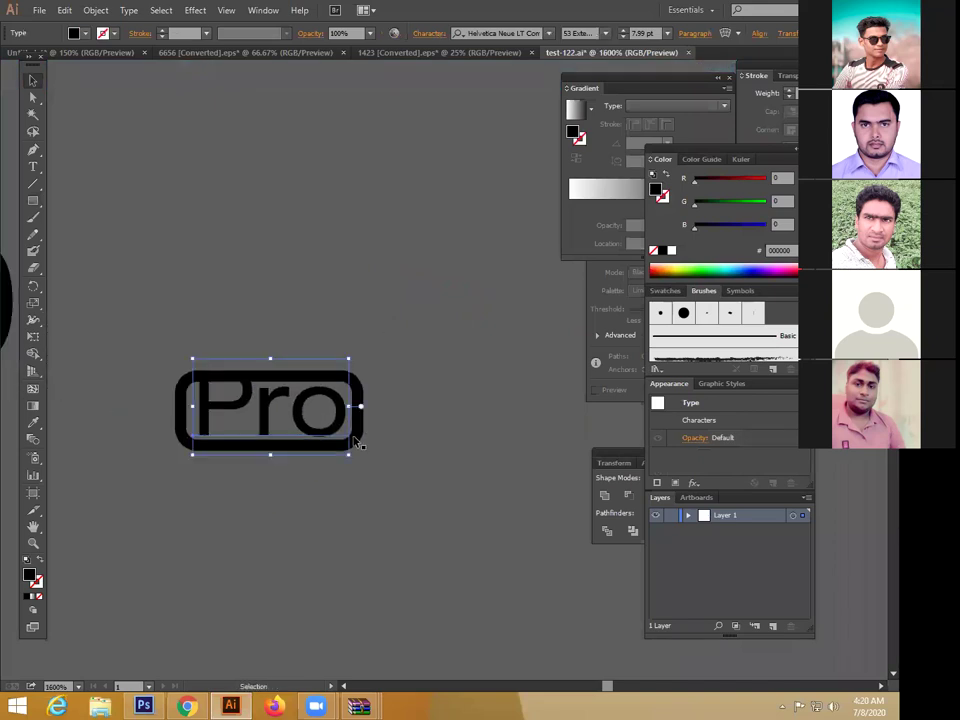
drag(350, 455, 328, 448)
drag(283, 416, 320, 430)
Step: Narrow the rounded outline and shift it slightly right to fit around the "Pro" text
click(361, 409)
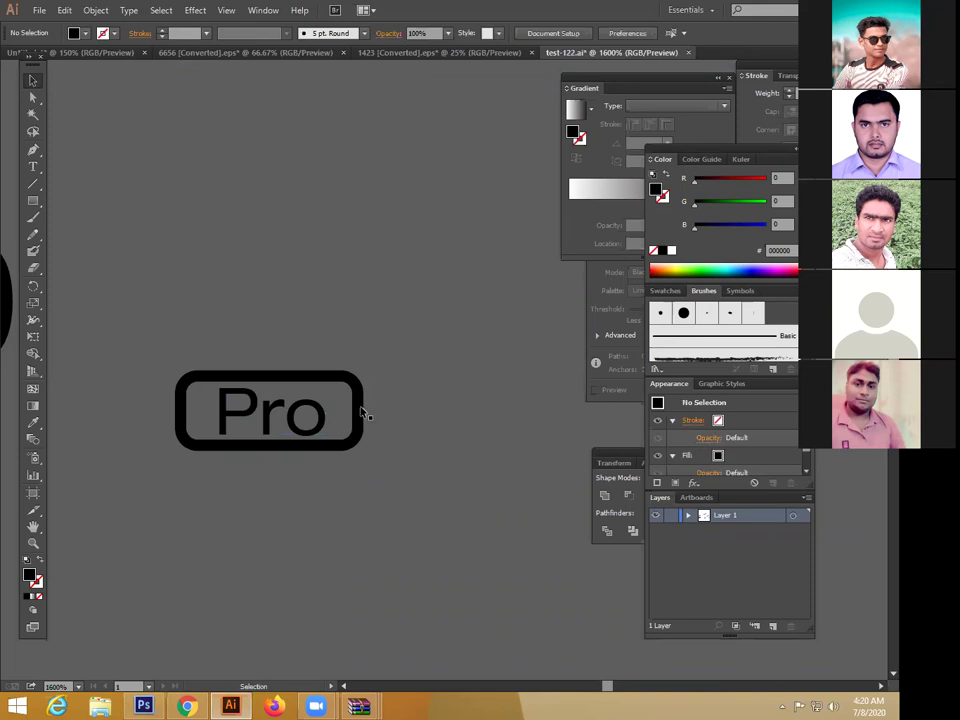
click(362, 412)
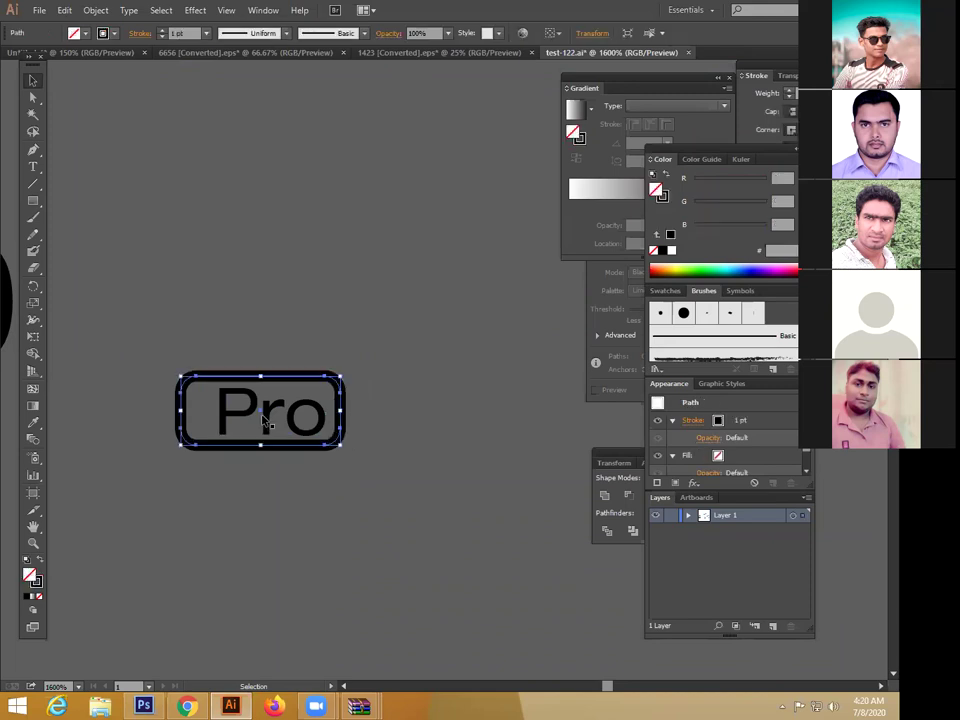
key(Right)
Step: Align the "Pro" text and the rounded outline on their vertical centres
drag(272, 302, 318, 481)
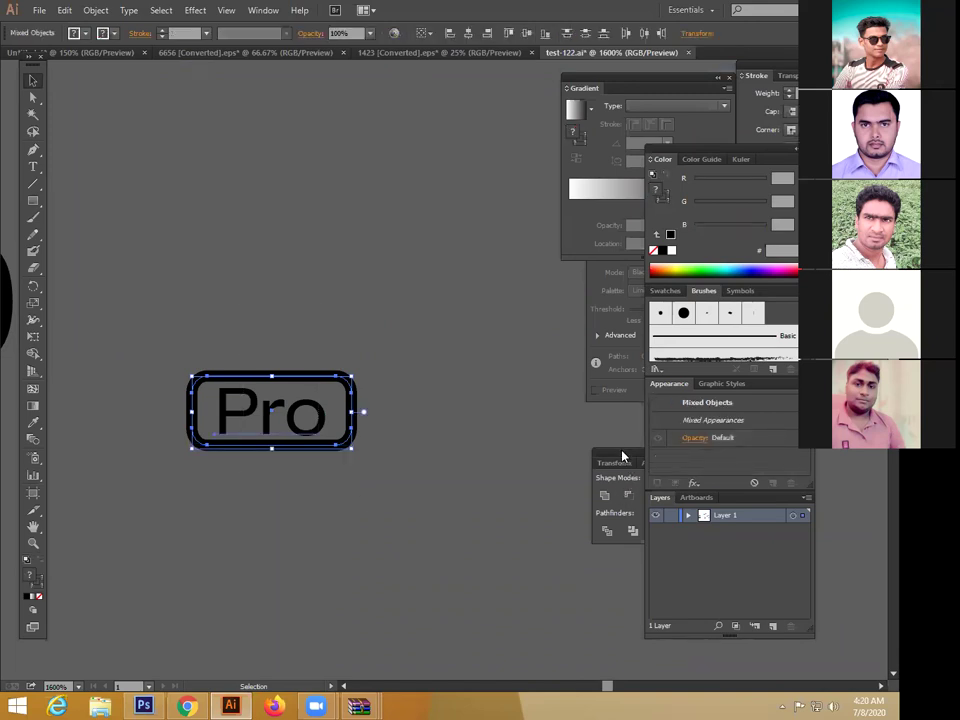
key(shift+F7)
click(716, 497)
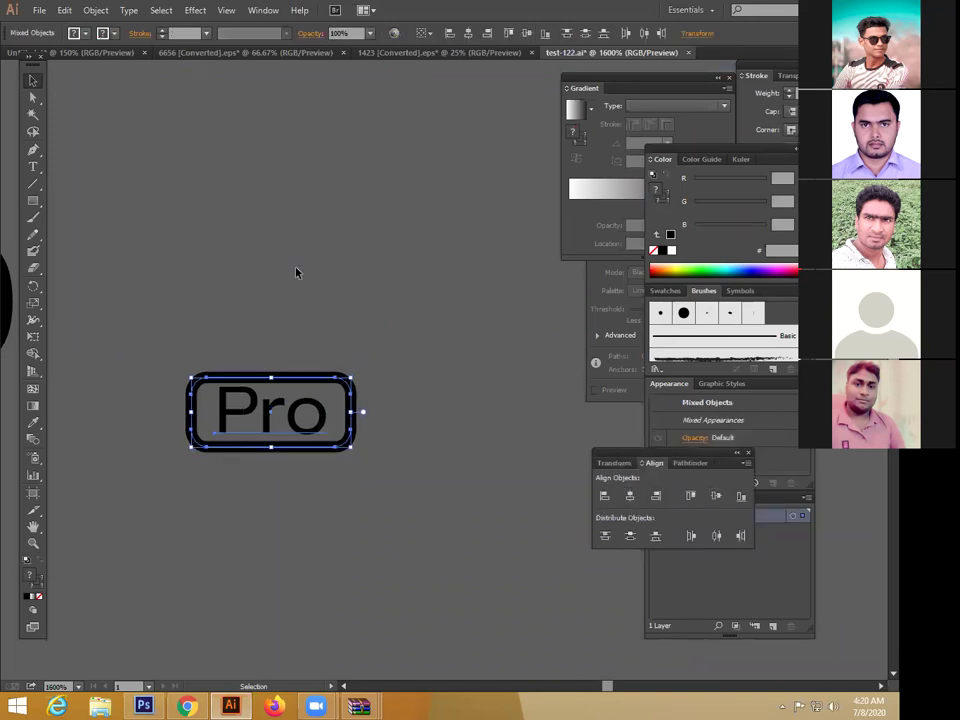
click(295, 268)
drag(286, 430, 286, 430)
click(356, 309)
Step: Set the stroke weight of the rounded outline around "Pro" to 0.5 pt
key(ctrl+minus)
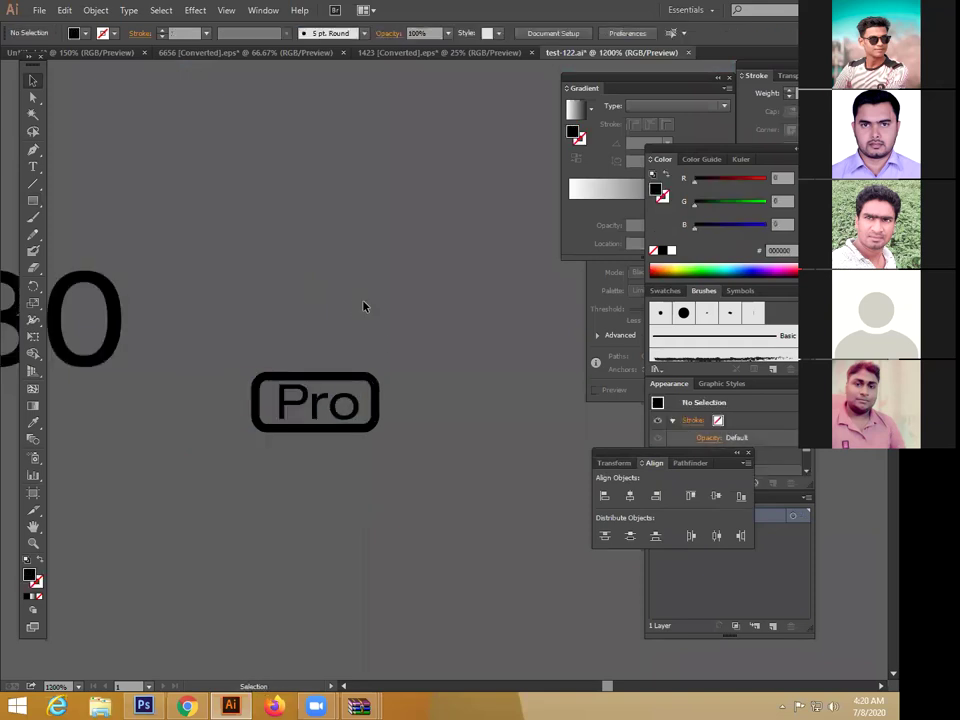
click(379, 412)
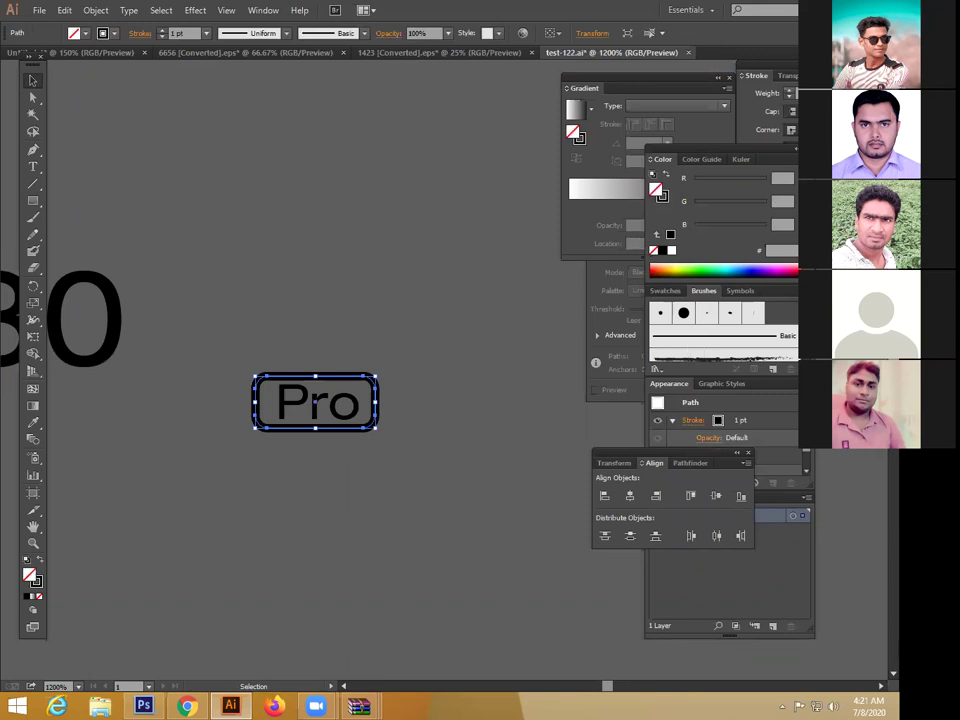
click(793, 94)
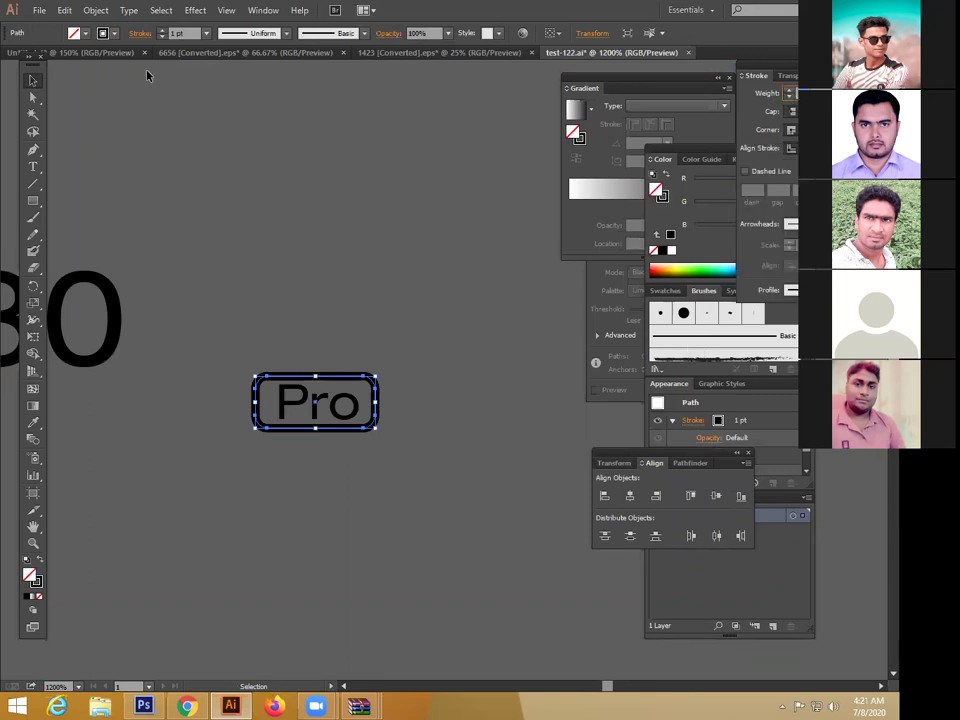
key(Return)
click(339, 371)
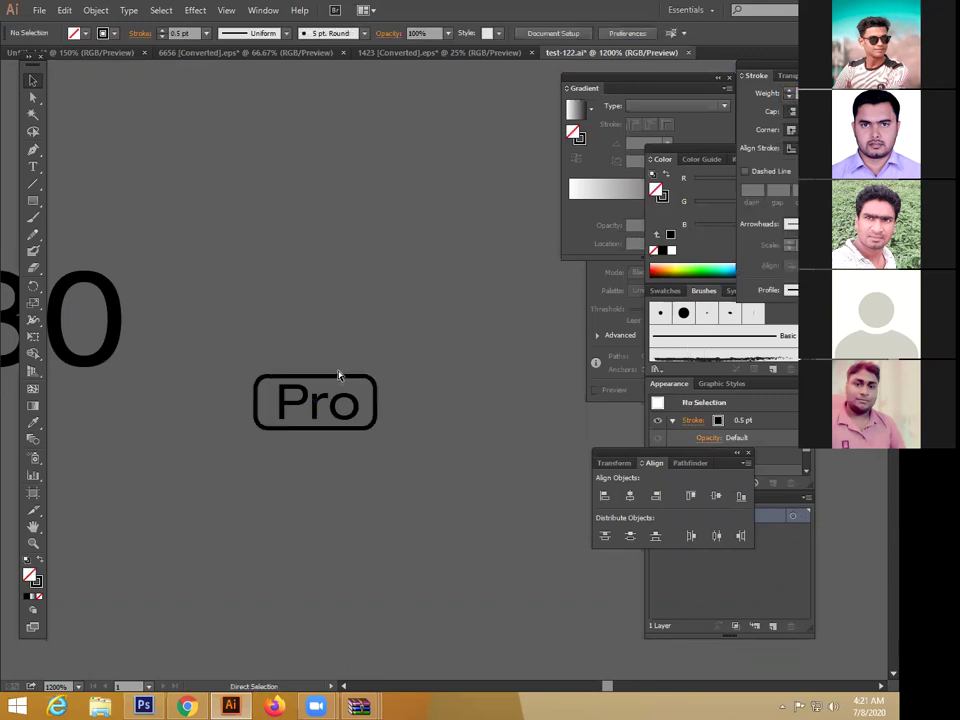
Step: Move the outlined "Pro" badge next to the end of "HWAWEI P30", leaving a small gap
key(ctrl+minus)
drag(300, 321, 286, 349)
ctrl+click(381, 254)
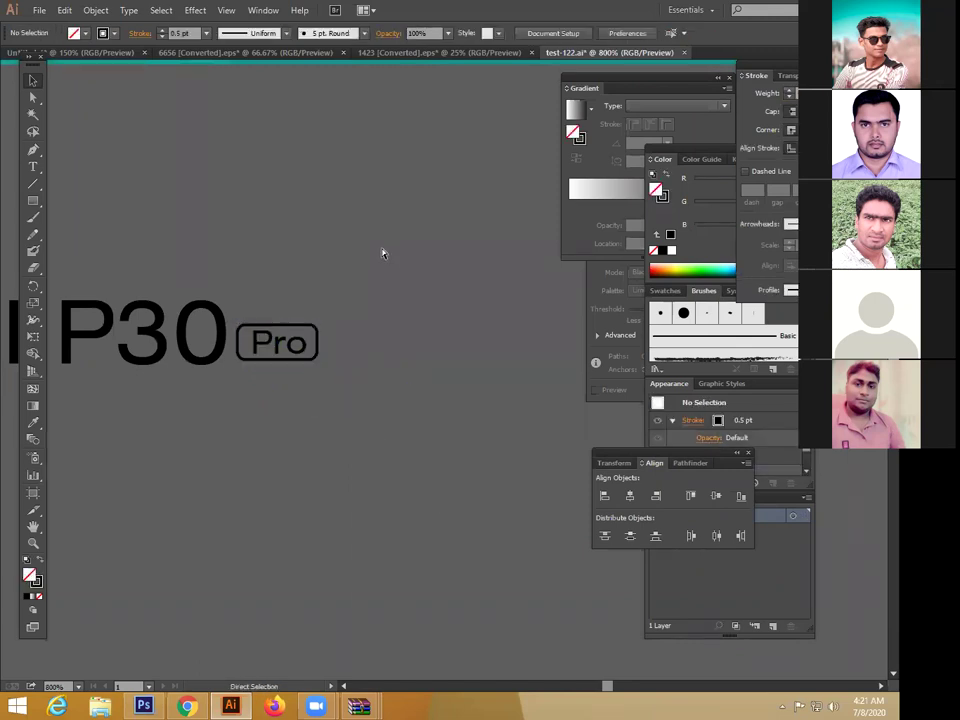
key(ctrl+minus)
key(ctrl+minus)
key(ctrl+minus)
key(ctrl+minus)
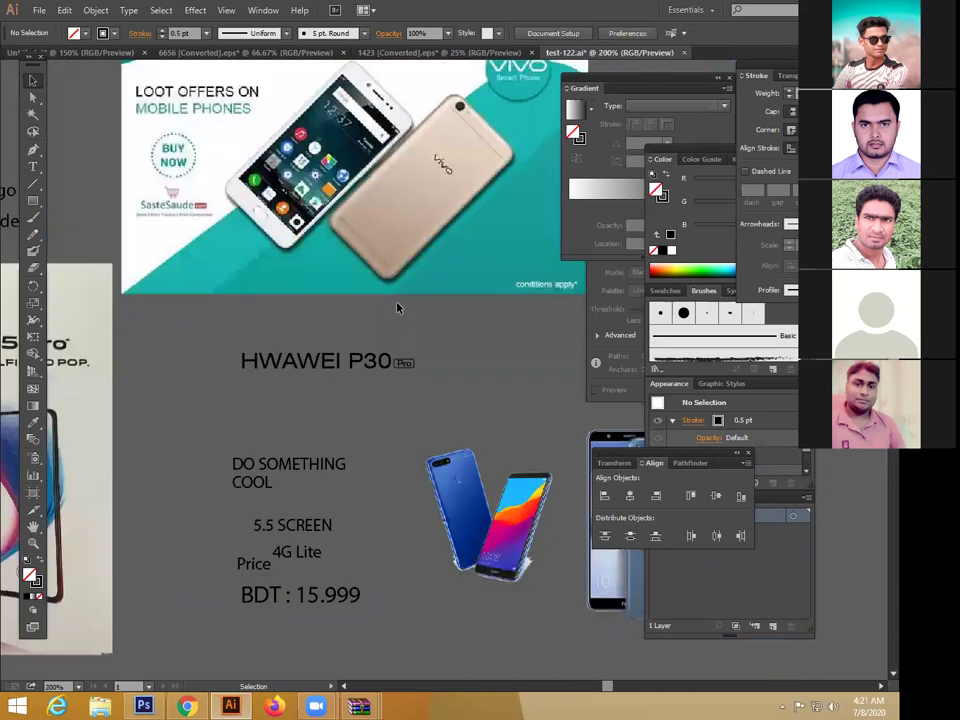
drag(424, 381, 427, 384)
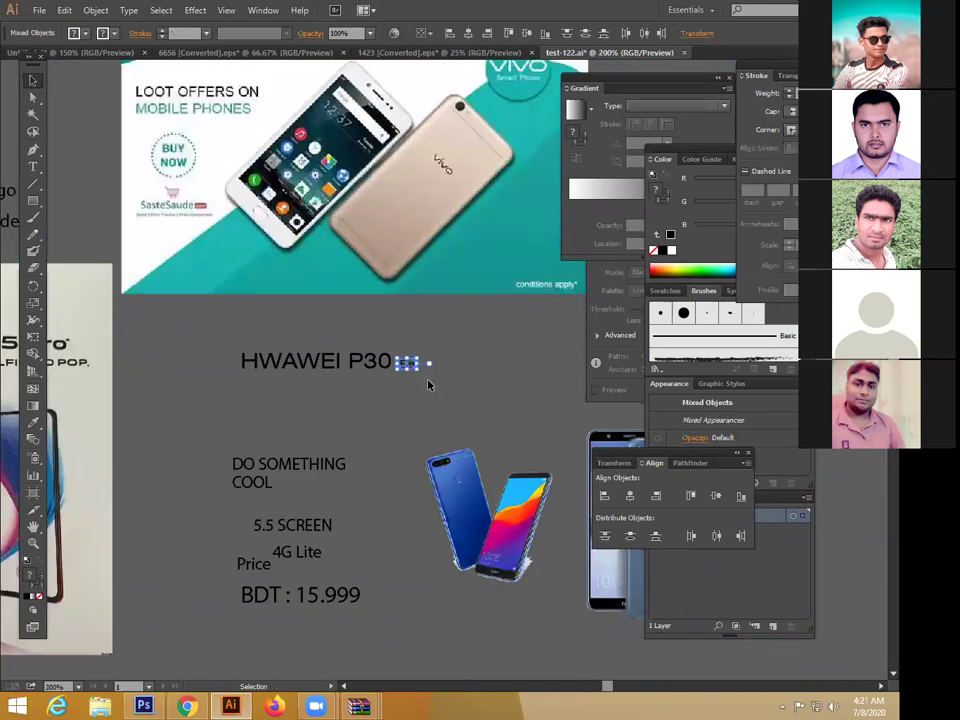
Step: Compare the "HWAWEI P30 Pro" title with the surrounding Vivo reference banners
click(389, 429)
drag(389, 429, 435, 419)
drag(298, 451, 465, 465)
drag(403, 437, 417, 469)
key(ctrl+minus)
drag(478, 439, 292, 461)
drag(313, 414, 399, 510)
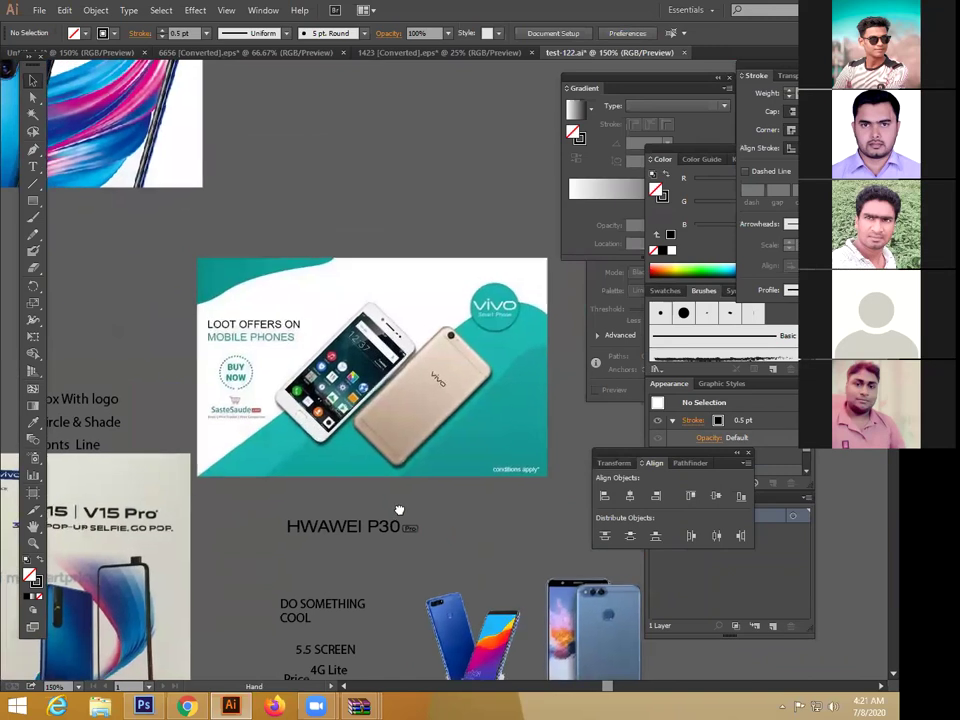
scroll(345, 404, down, 2)
scroll(345, 404, down, 2)
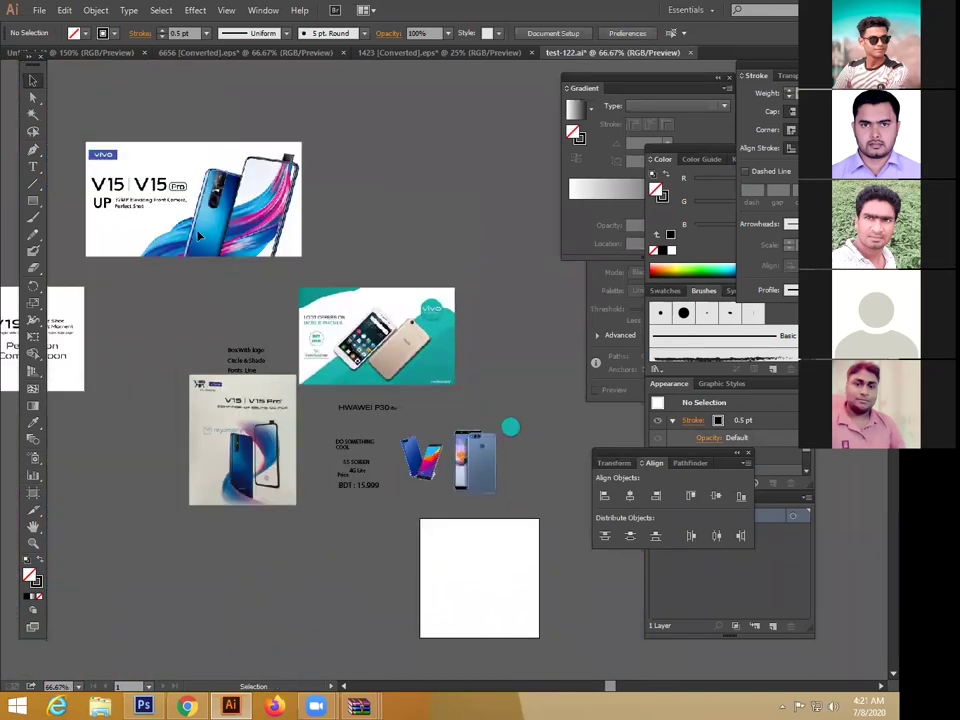
Step: Move the landscape V15 | V15 Pro banner above the teal Vivo banner, and the V19 banner over the teal one, just above the Huawei title
drag(409, 340, 411, 236)
drag(302, 354, 482, 365)
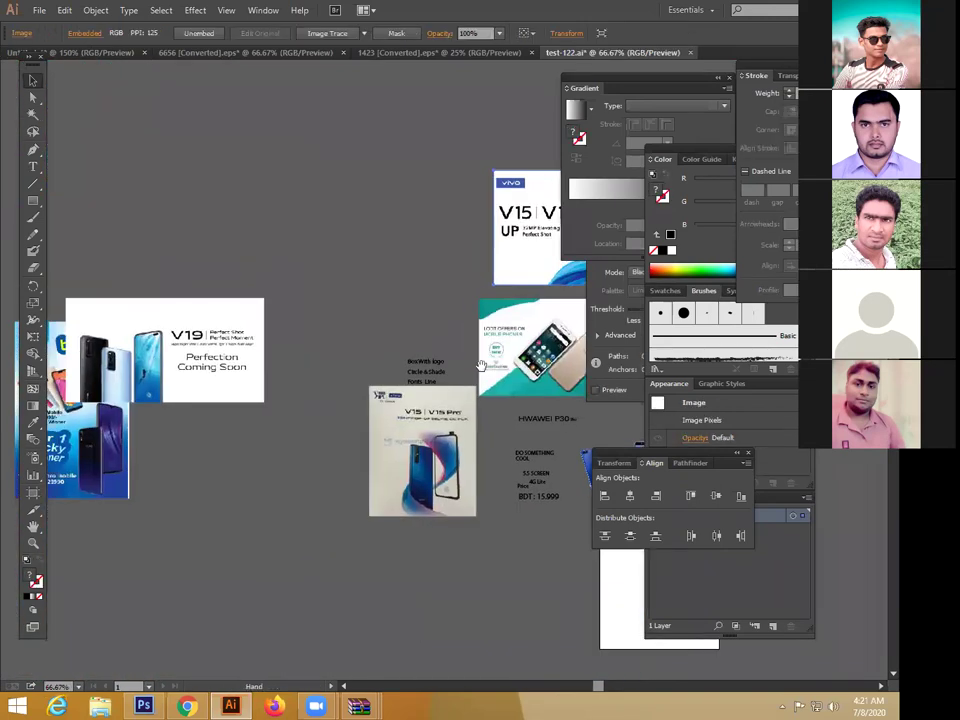
drag(188, 343, 280, 354)
scroll(230, 345, right, 4)
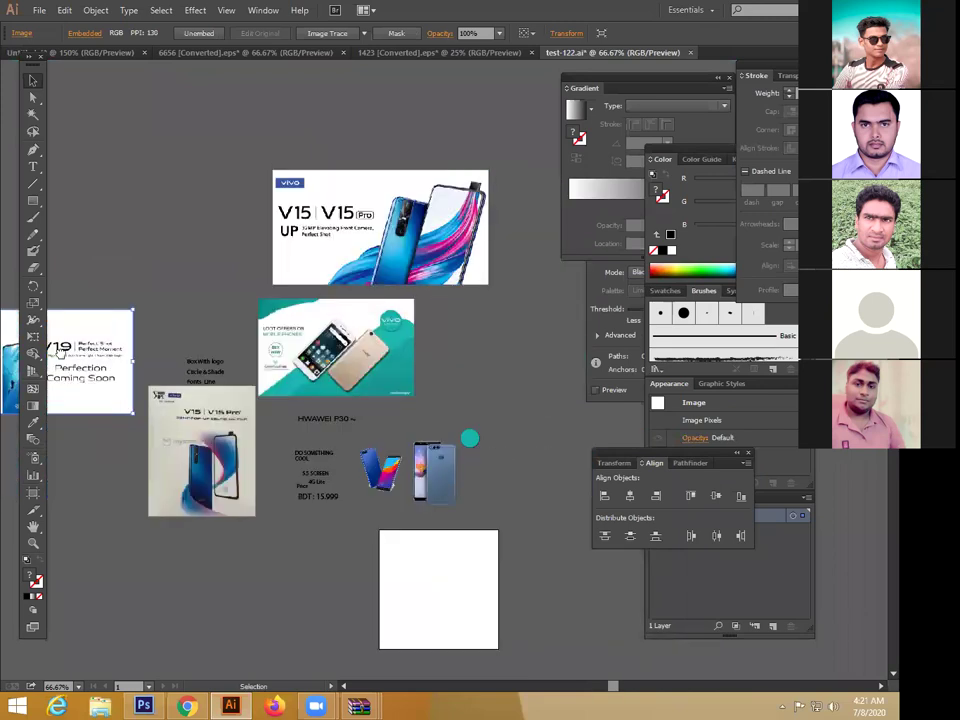
key(ctrl+plus)
drag(201, 327, 283, 323)
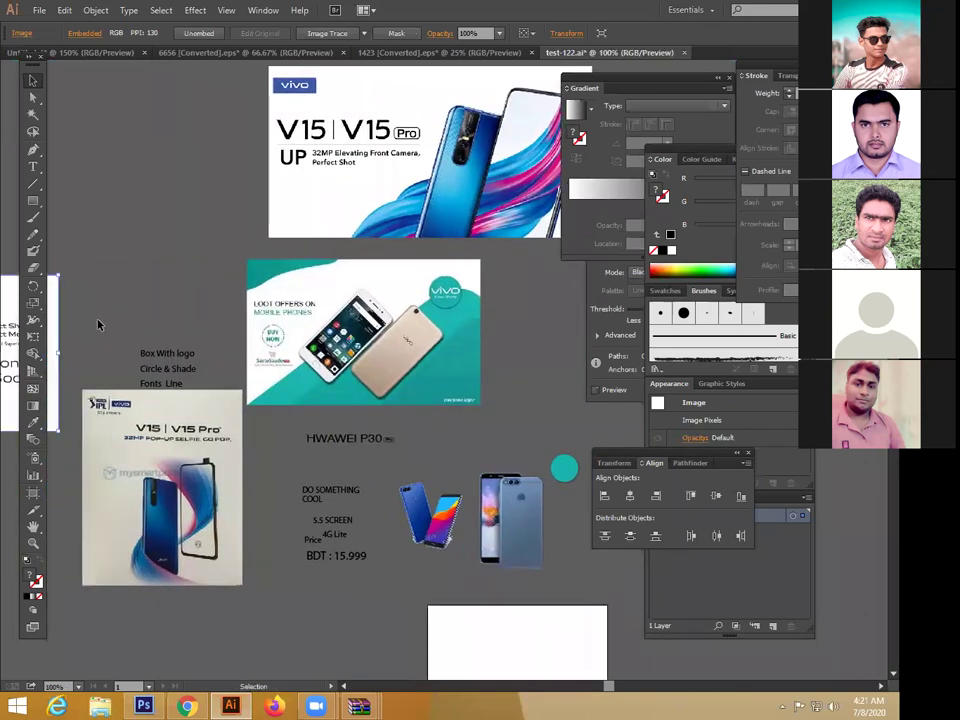
drag(57, 308, 420, 218)
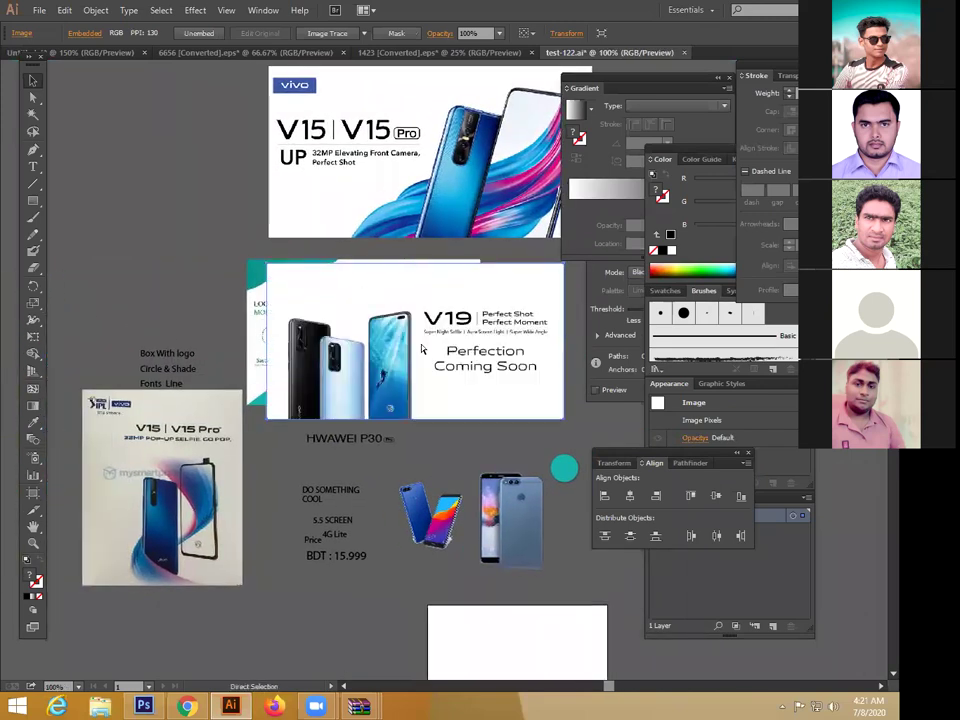
Step: Draw a straight horizontal line with the Pen tool directly beneath the "HWAWEI P30 Pro" title, extending slightly past both ends
key(ctrl+plus)
drag(375, 313, 331, 313)
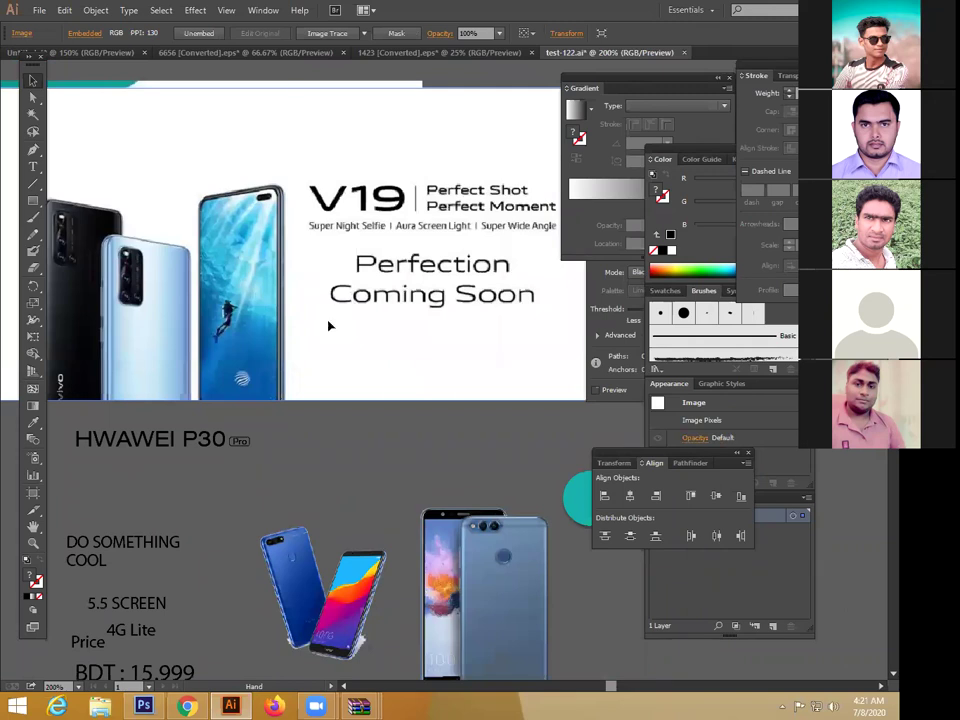
drag(272, 435, 319, 381)
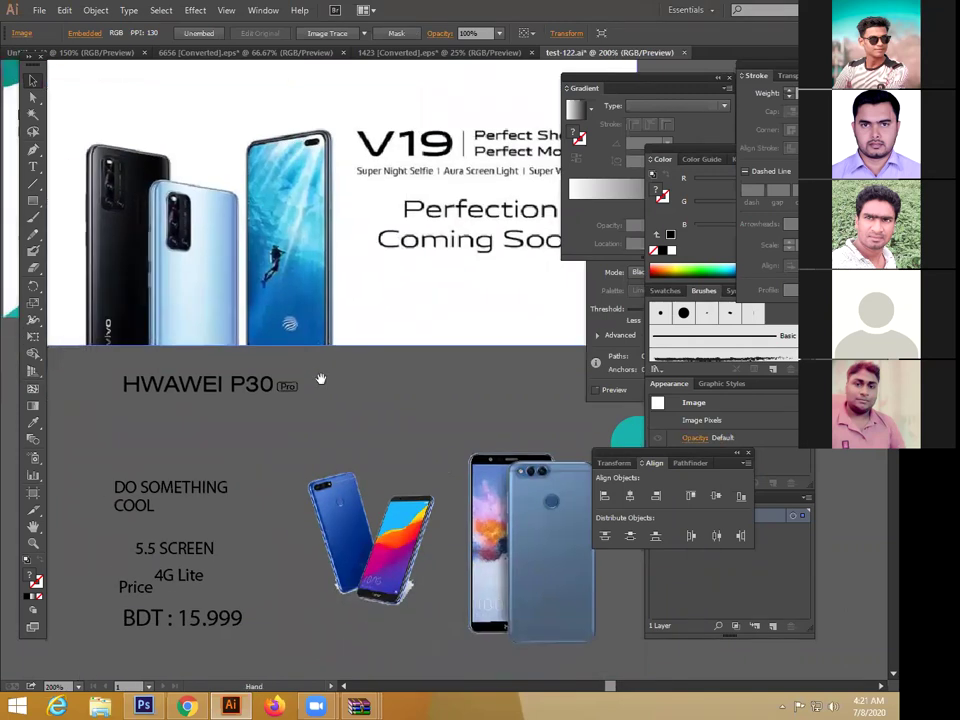
drag(319, 453, 276, 480)
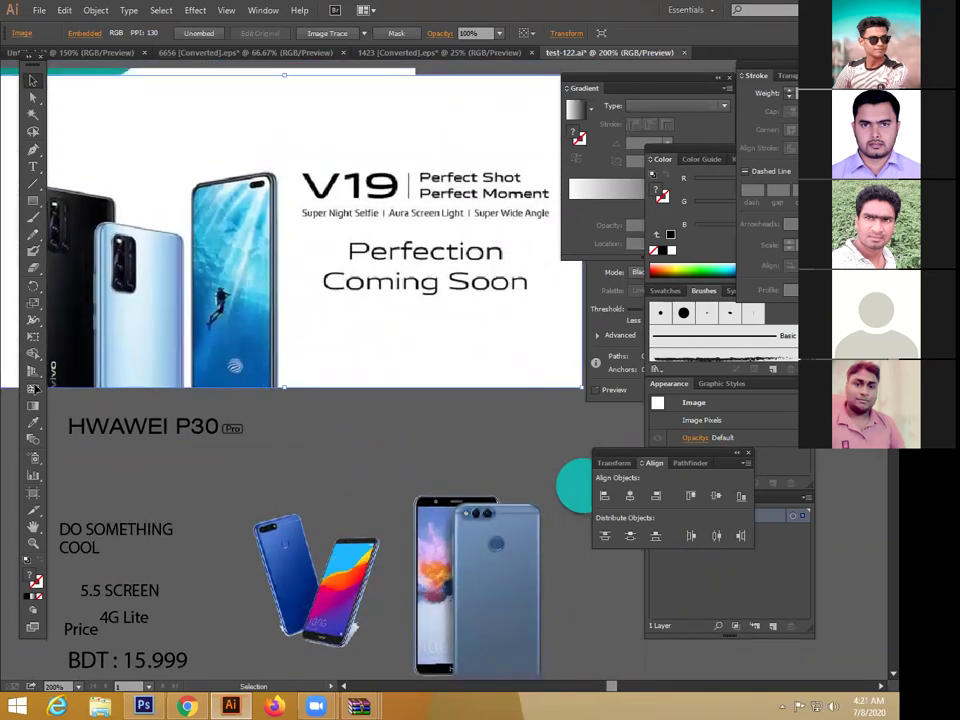
click(34, 150)
scroll(146, 325, left, 1)
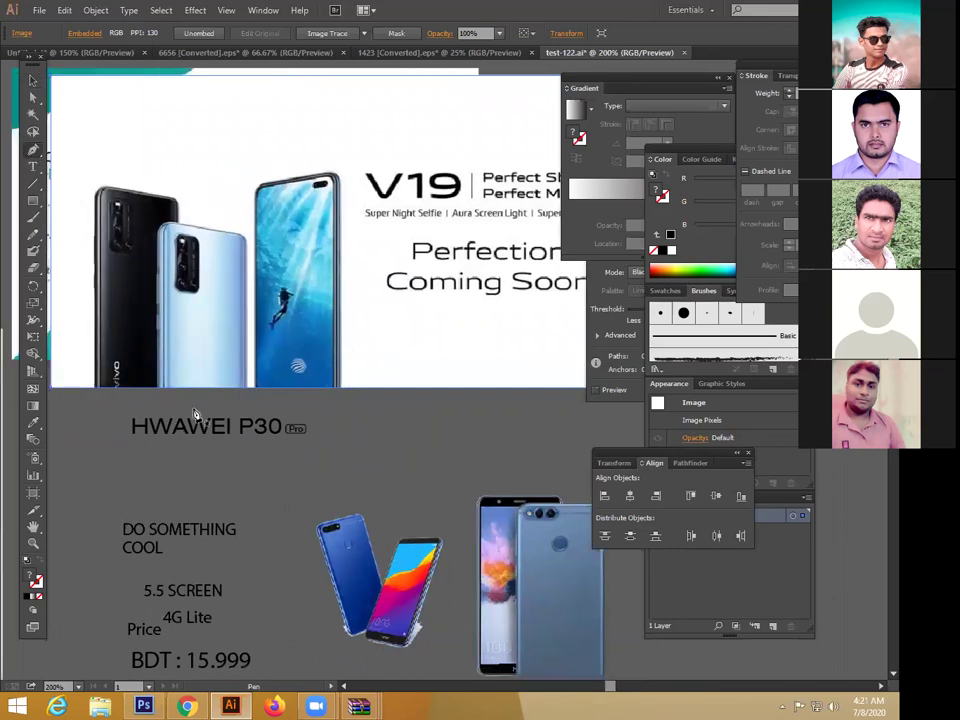
click(124, 441)
click(316, 441)
key(v)
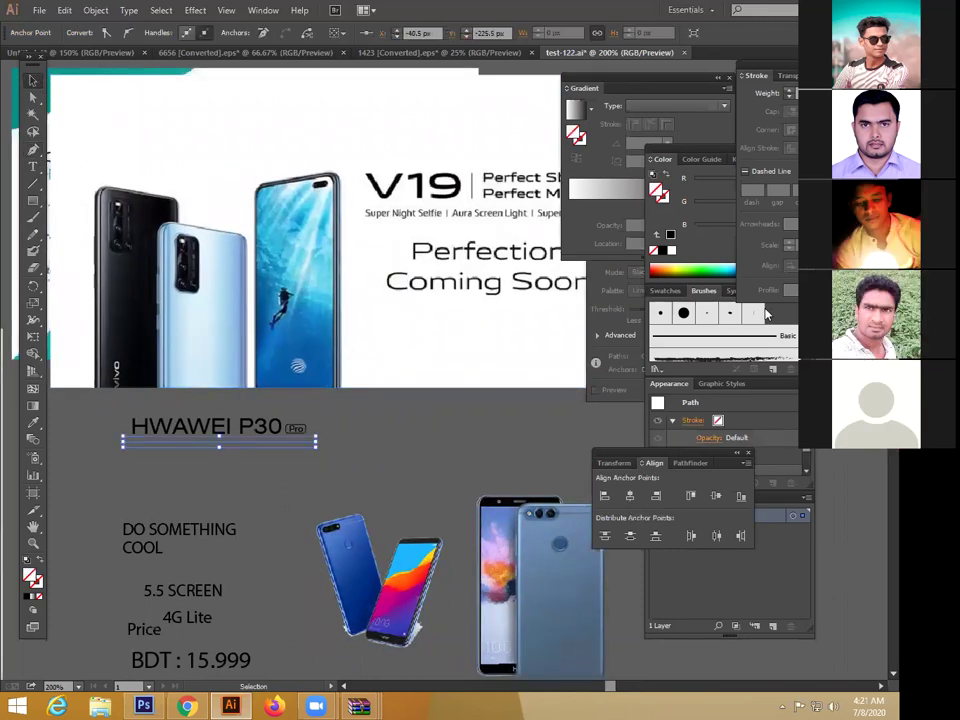
Step: Give the line under the title a black stroke with a weight of 1.2 pt
click(790, 93)
click(790, 93)
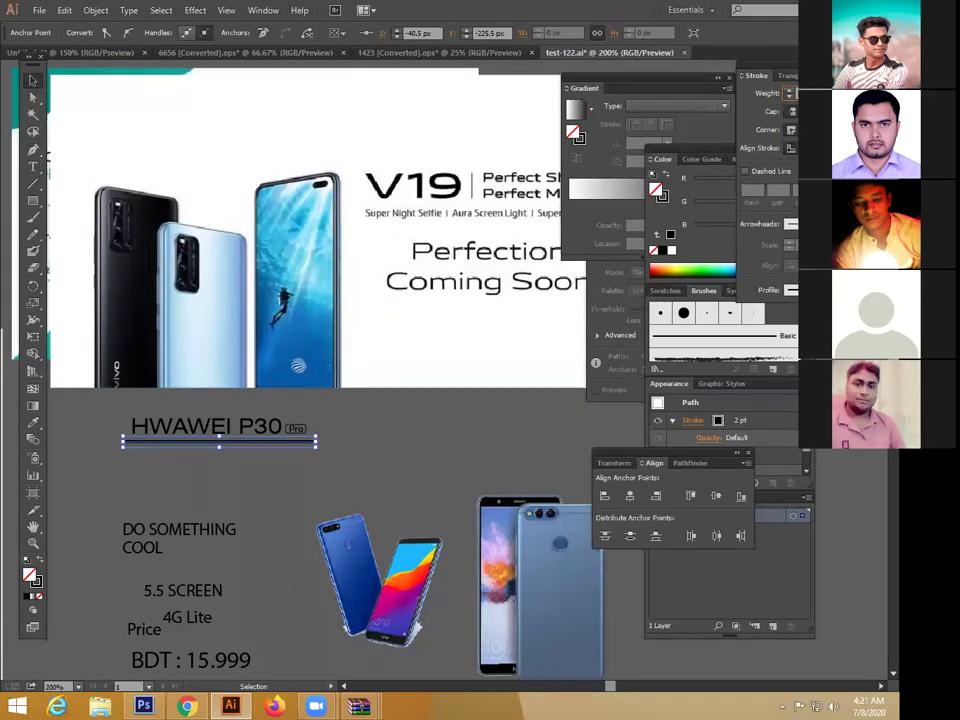
key(Return)
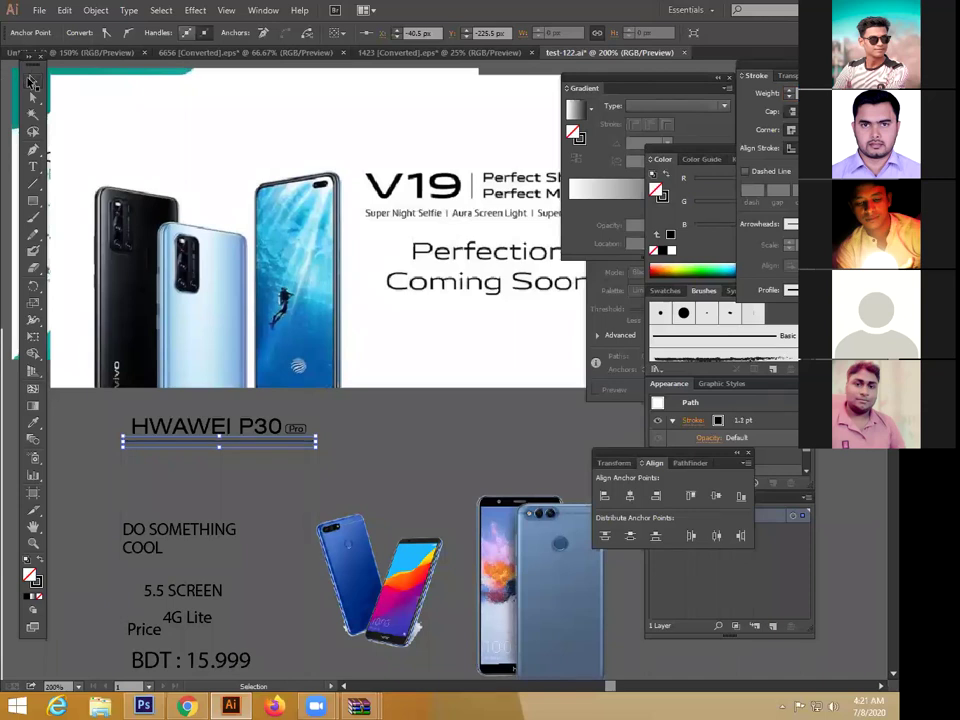
Step: Shorten the line beneath the "HWAWEI P30 Pro" title at both ends to match the title's width
click(396, 437)
drag(396, 437, 472, 364)
key(ctrl+plus)
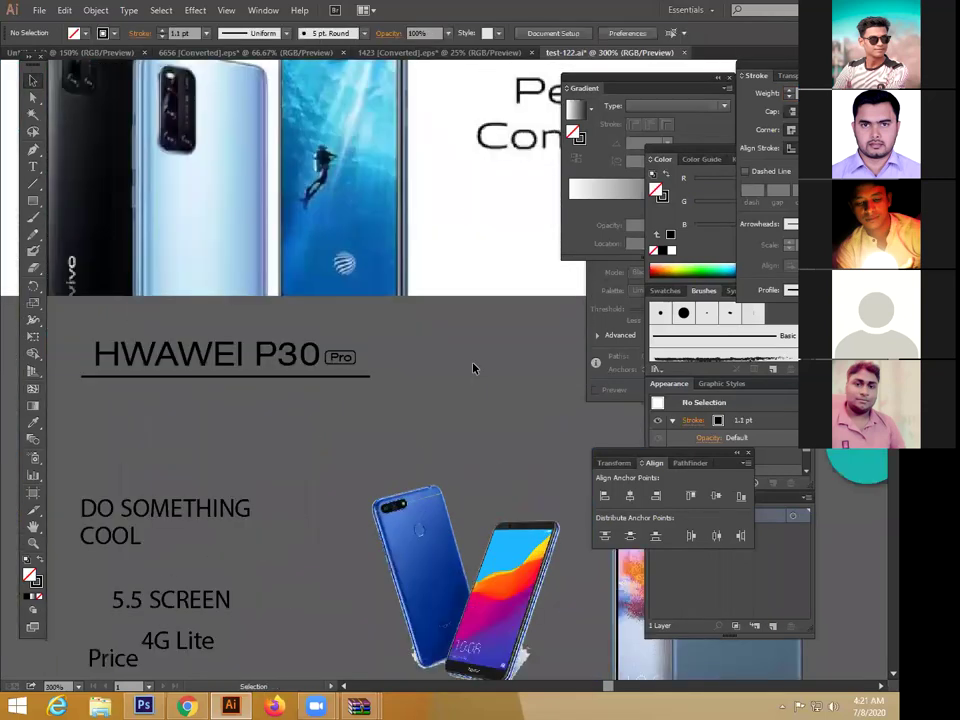
click(368, 377)
drag(357, 377, 357, 378)
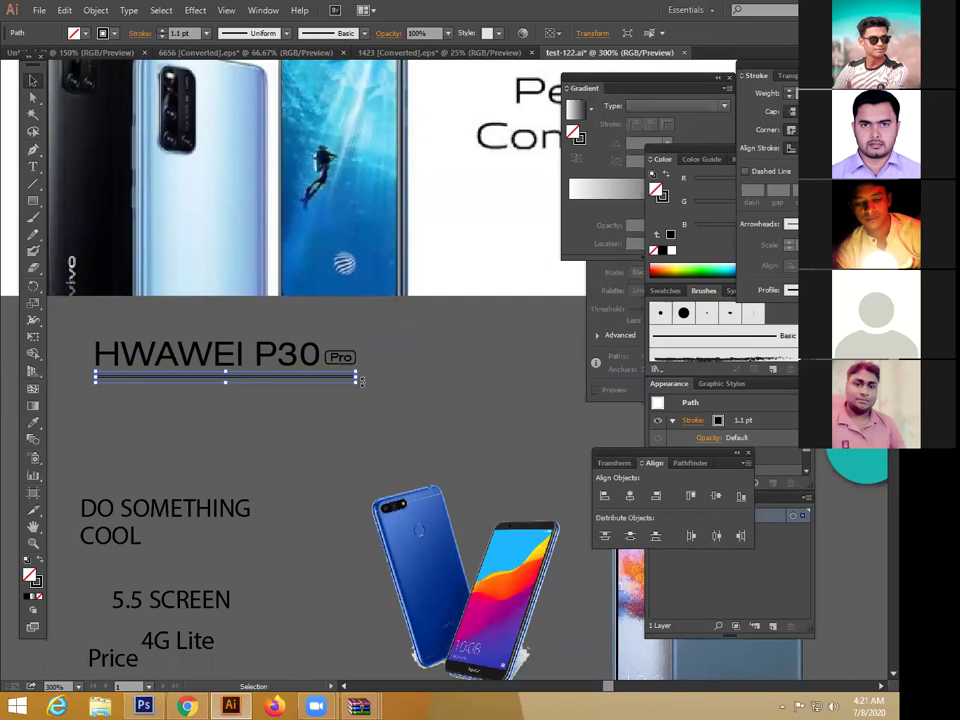
click(481, 349)
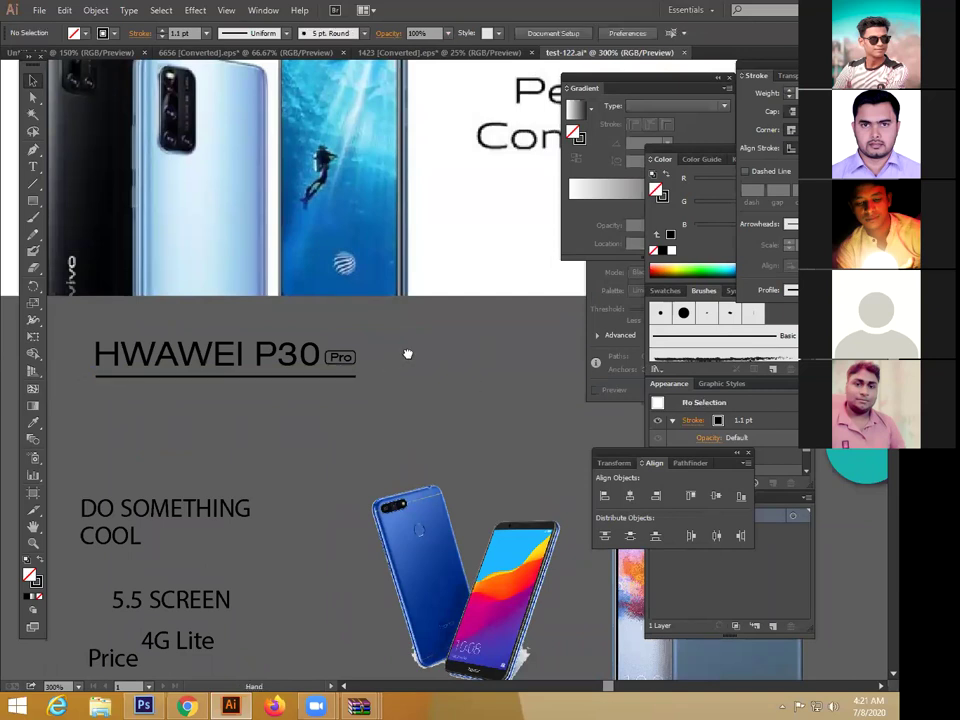
Step: Extend the line under the title so both ends reach slightly past the lettering and the "Pro" badge
drag(408, 353, 457, 315)
click(316, 342)
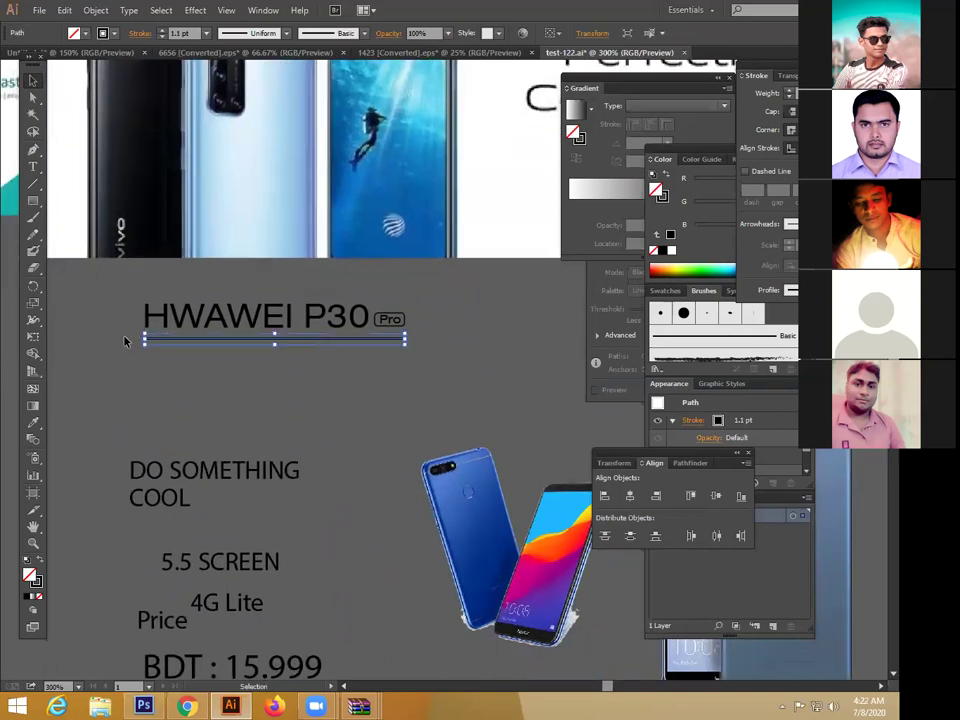
drag(146, 341, 141, 340)
drag(406, 341, 435, 358)
click(429, 363)
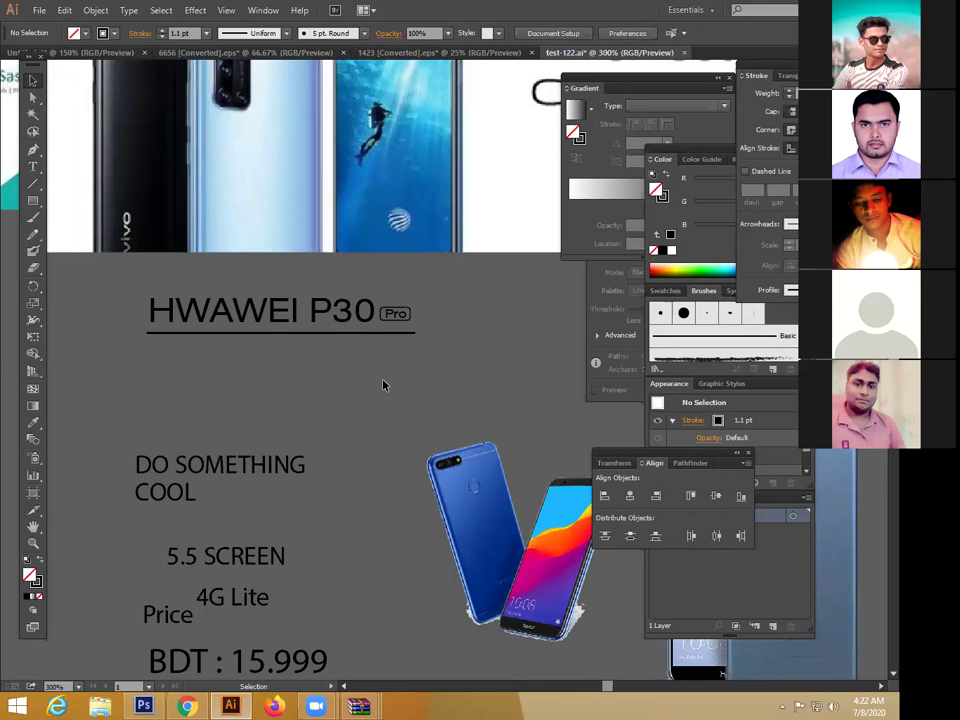
Step: Move the "5.5 SCREEN" and "4G Lite" texts together to directly beneath the line under the title
drag(336, 455, 382, 372)
click(301, 470)
shift+click(292, 514)
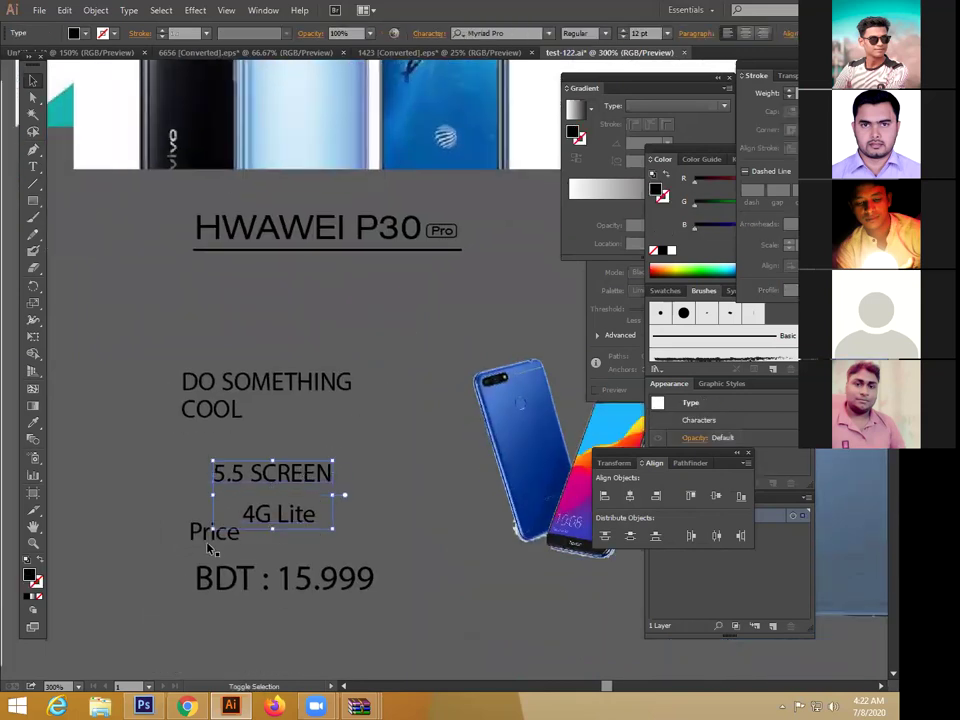
shift+click(212, 543)
click(343, 488)
click(305, 518)
shift+click(322, 474)
drag(326, 474, 343, 450)
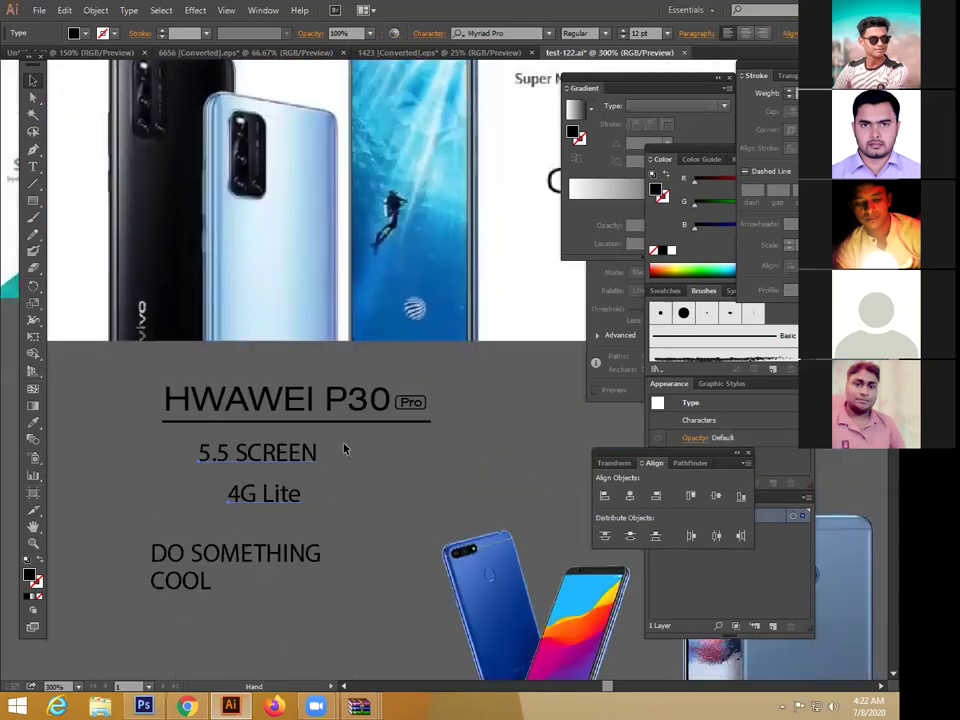
Step: Set the font of the "5.5 SCREEN" and "4G Lite" texts to Helvetica Light
click(503, 35)
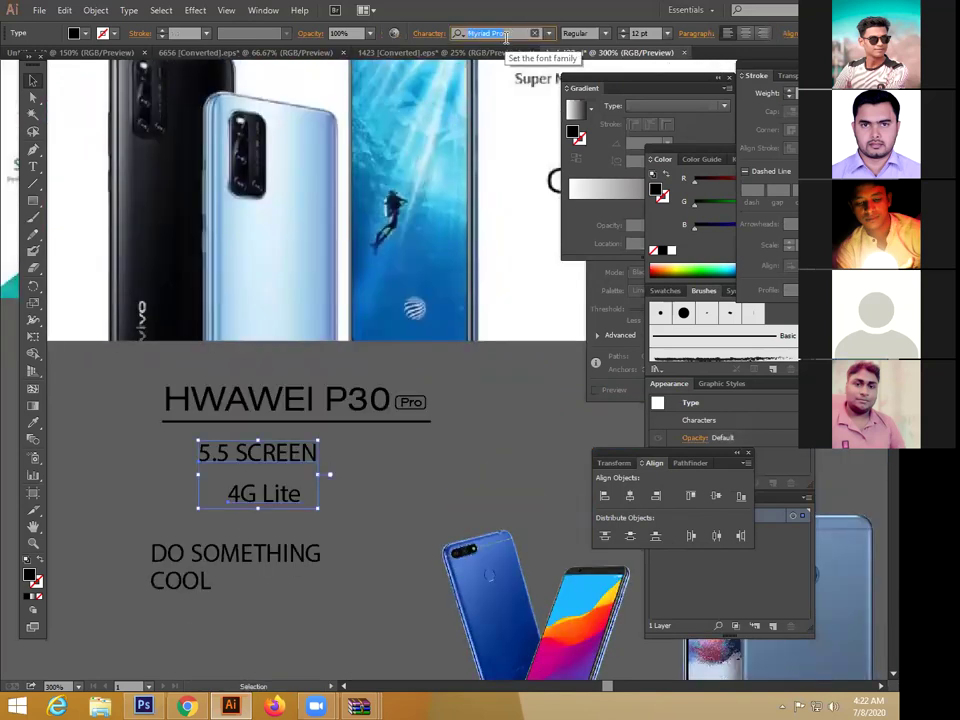
text(hel)
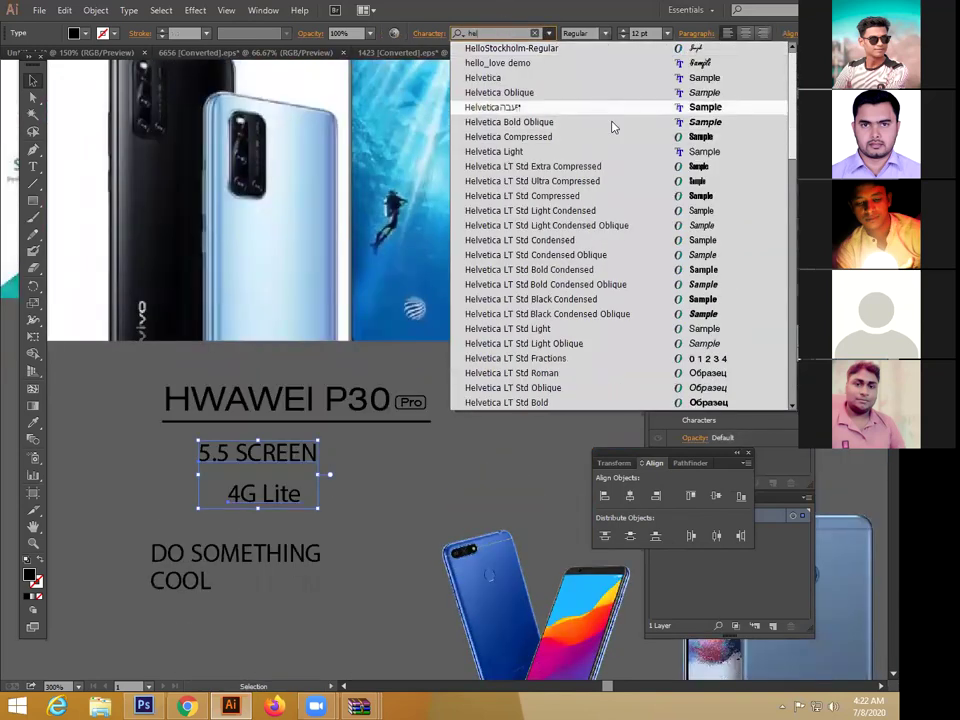
click(508, 151)
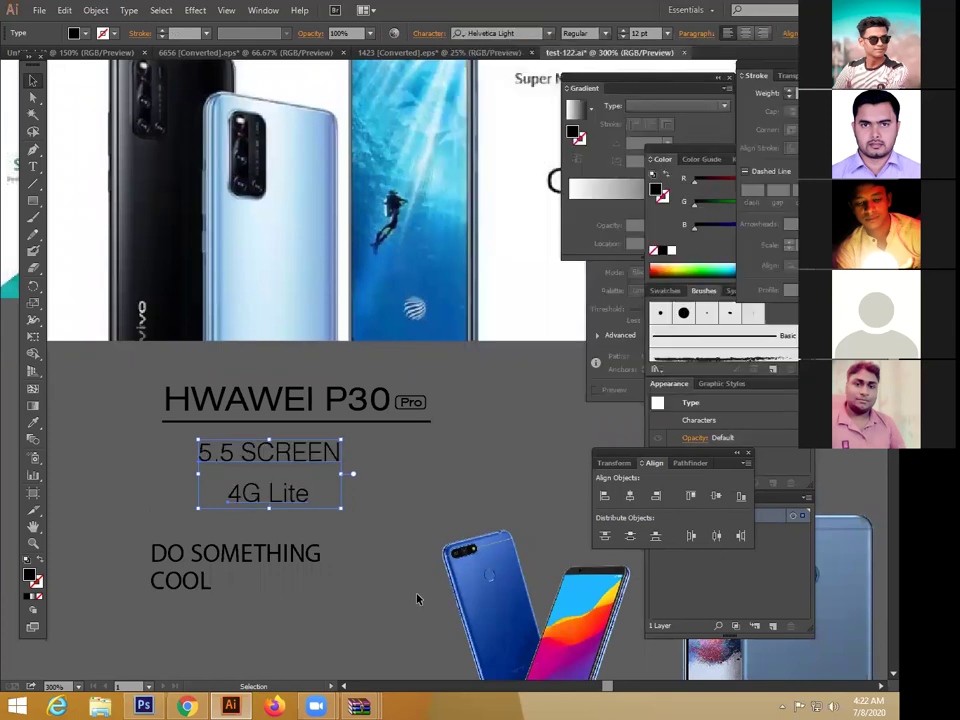
Step: Scale down "5.5 SCREEN" close beneath the title line and place "4G Lite" beside it on the same row
click(394, 505)
key(ctrl+plus)
drag(302, 518, 381, 373)
click(381, 376)
drag(323, 367, 270, 348)
drag(321, 420, 410, 344)
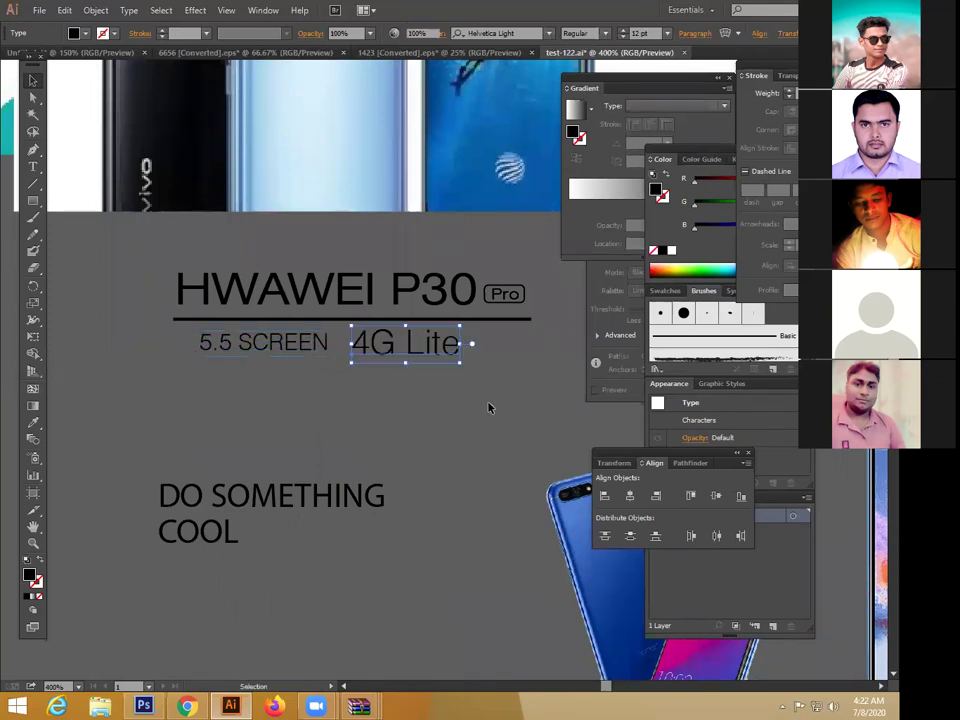
Step: Match "4G Lite" to the size of "5.5 SCREEN" with the Eyedropper and move it closer on the same row
click(536, 439)
key(ctrl+plus)
click(410, 330)
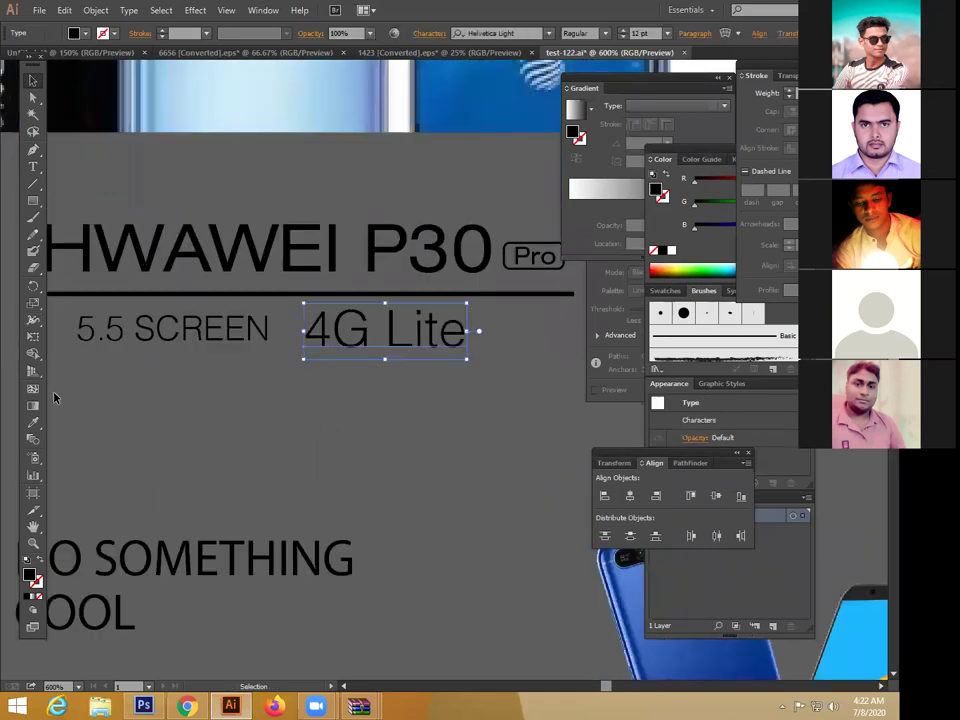
click(36, 426)
click(135, 329)
click(34, 80)
drag(345, 326, 330, 319)
click(385, 430)
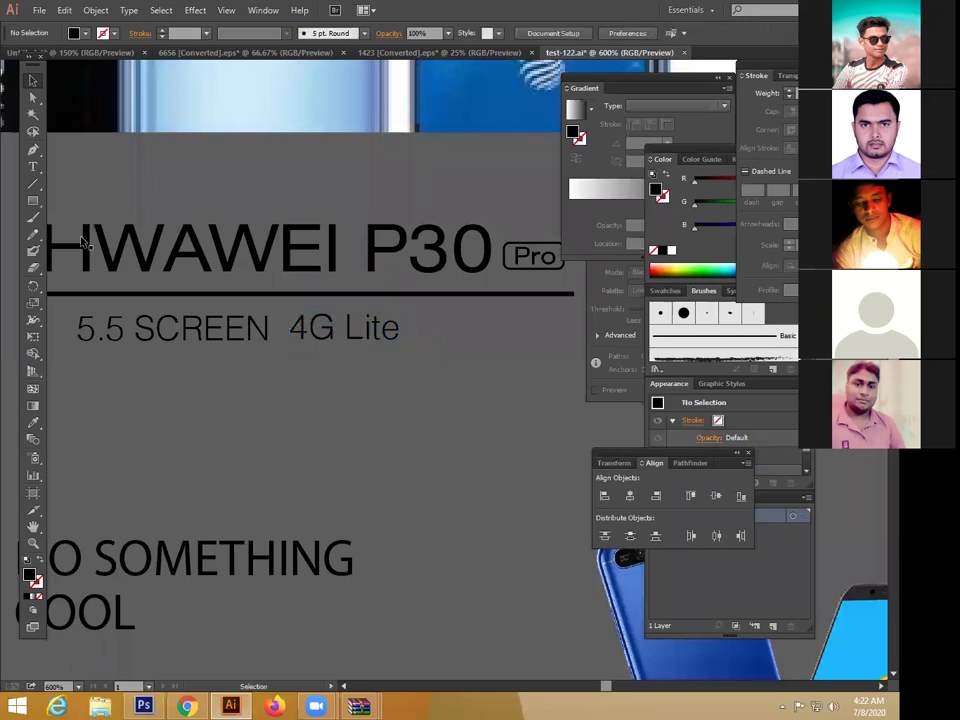
Step: Place a short vertical divider, made from a copy of the title line, between "5.5 SCREEN" and "4G Lite"
click(235, 295)
drag(235, 302, 236, 390)
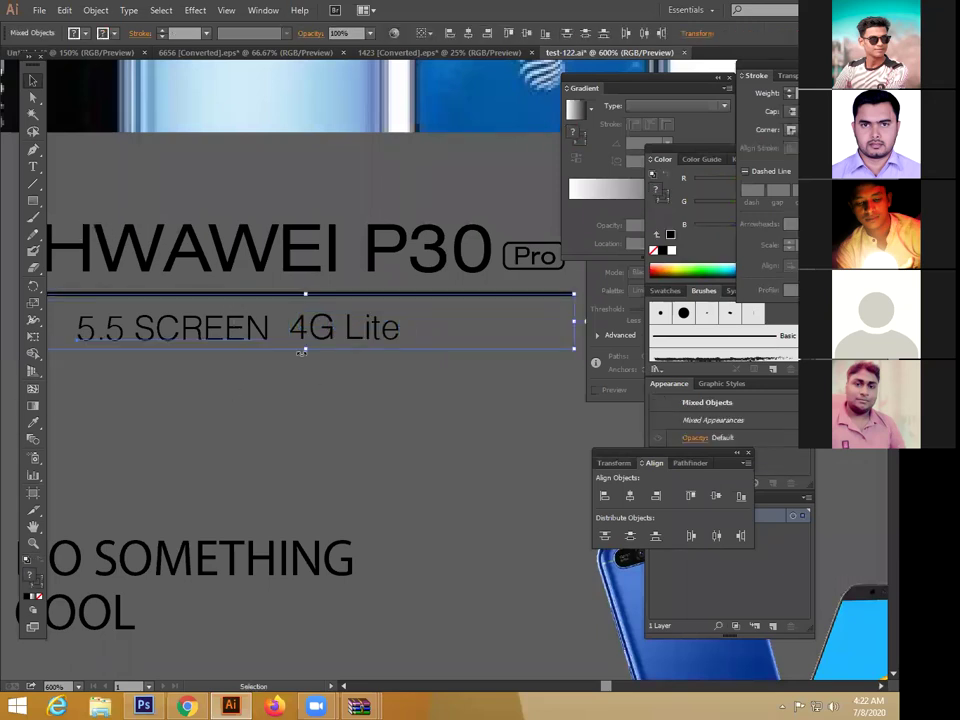
click(358, 398)
drag(404, 297, 278, 334)
click(364, 343)
key(ctrl+minus)
key(ctrl+minus)
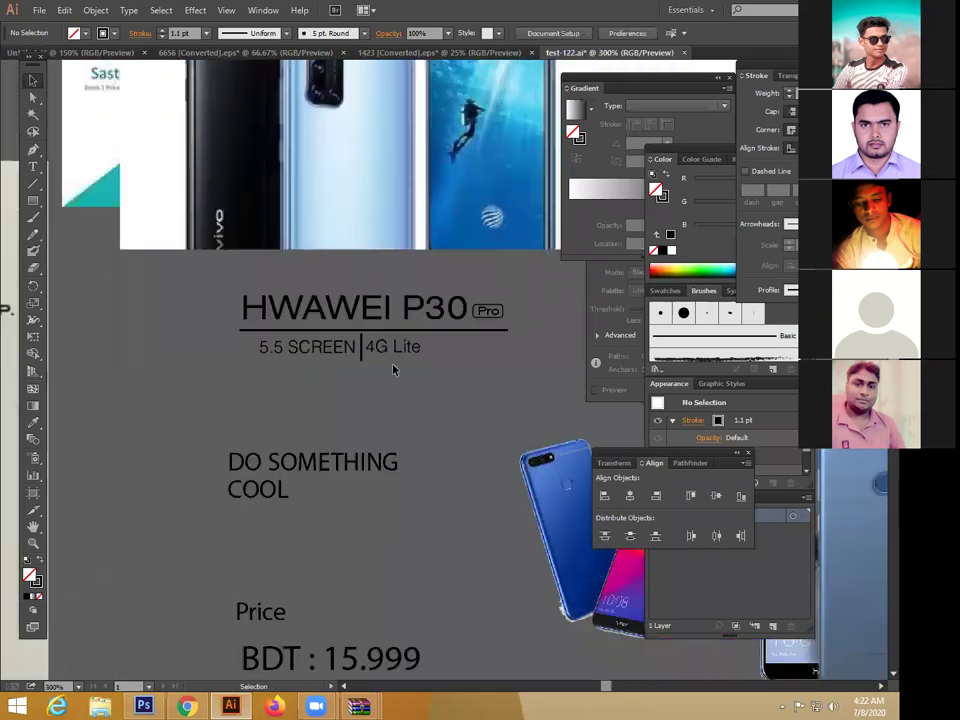
Step: Reduce the stroke weight of the vertical divider between "5.5 SCREEN" and "4G Lite"
key(ctrl+plus)
key(ctrl+plus)
key(ctrl+plus)
key(v)
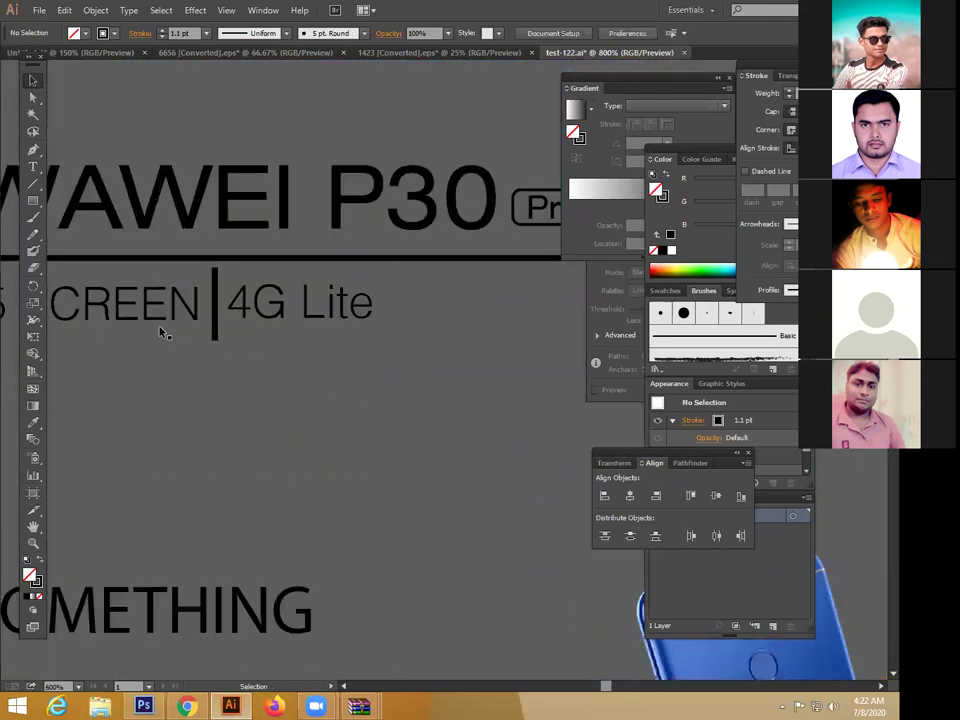
click(216, 320)
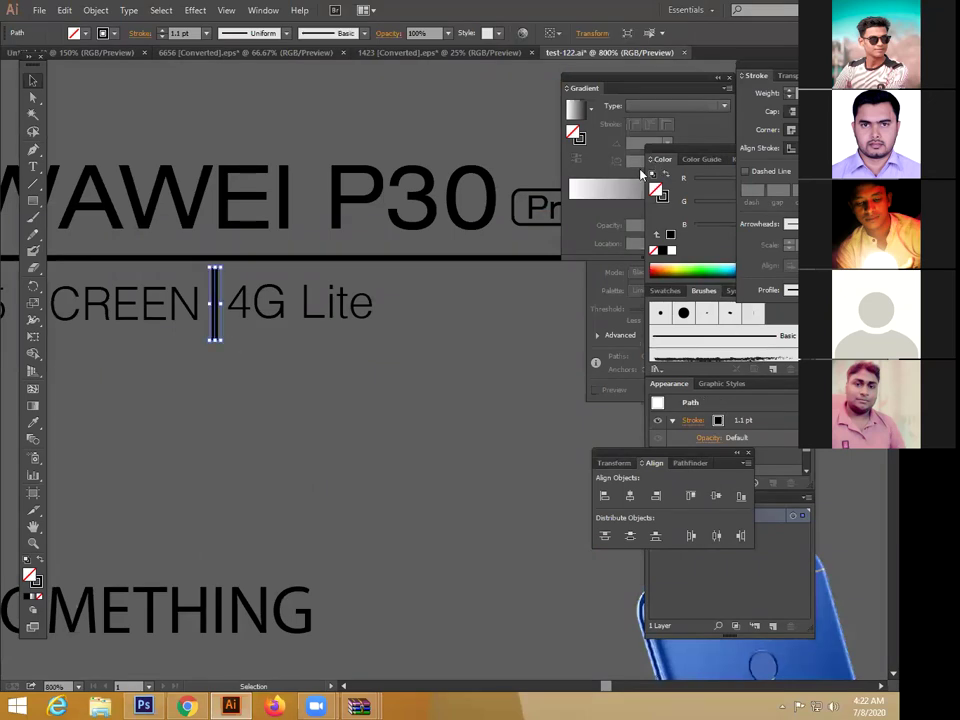
click(790, 98)
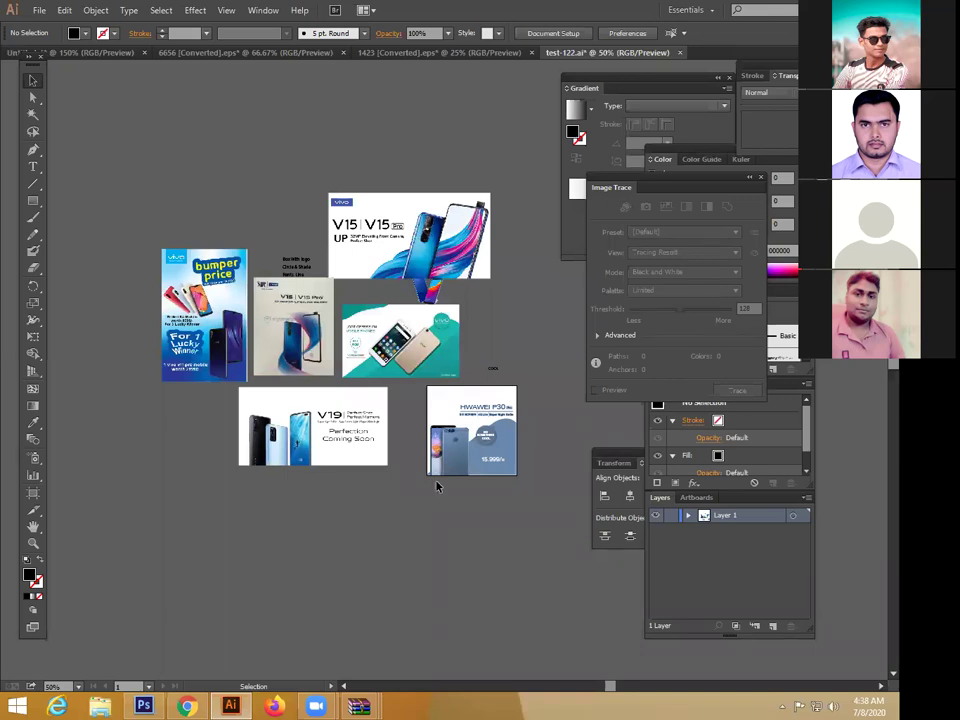
Step: Compare the finished Huawei P30 Pro banner with the Vivo reference banners and examine its layout up close
drag(155, 166, 378, 500)
drag(144, 139, 361, 528)
drag(157, 176, 348, 527)
drag(157, 120, 379, 494)
click(384, 512)
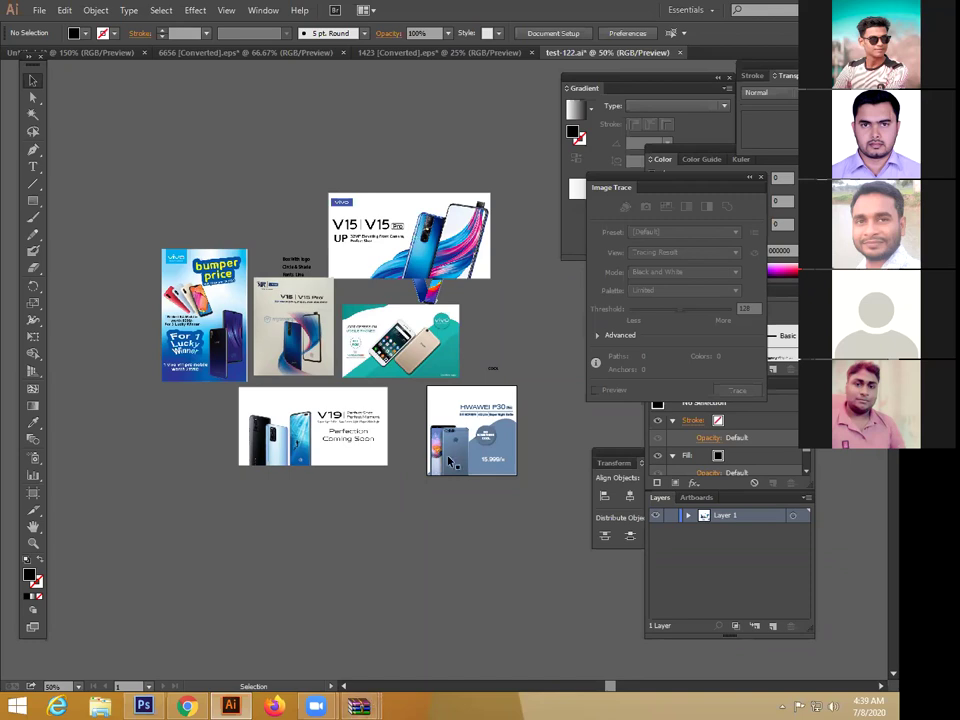
drag(96, 158, 525, 553)
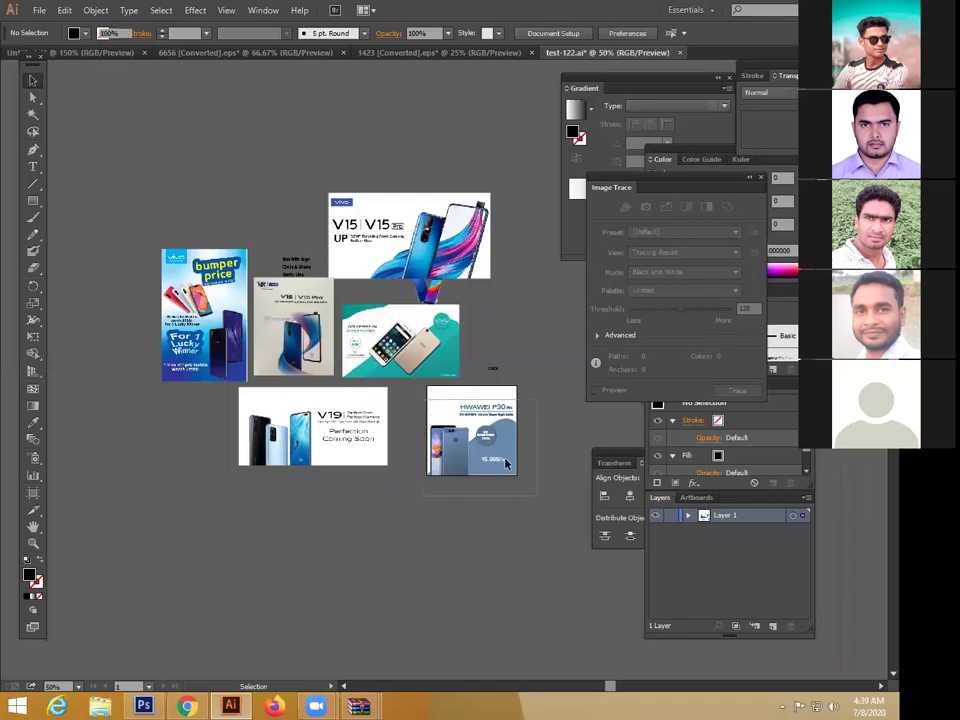
key(ctrl+equal)
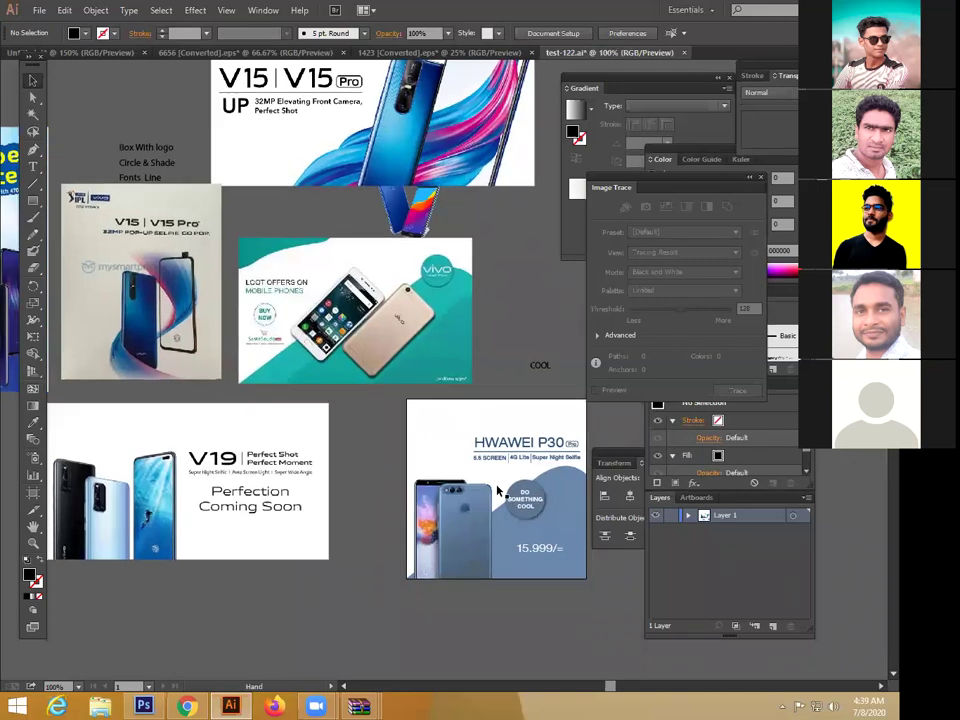
key(ctrl+equal)
key(ctrl+equal)
click(365, 429)
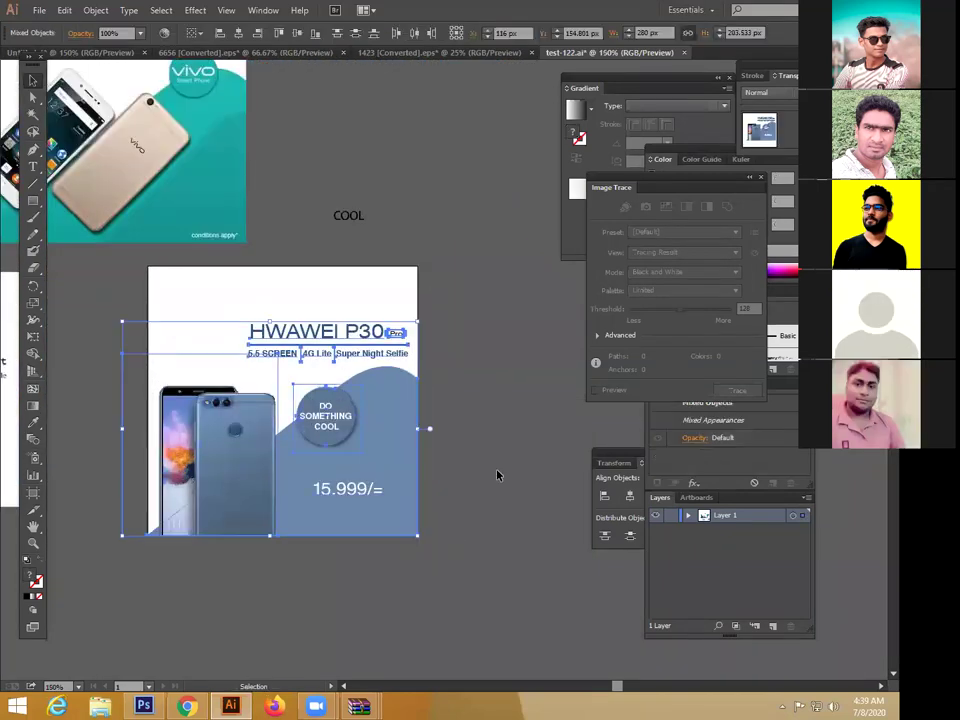
click(498, 475)
key(ctrl+minus)
key(ctrl+minus)
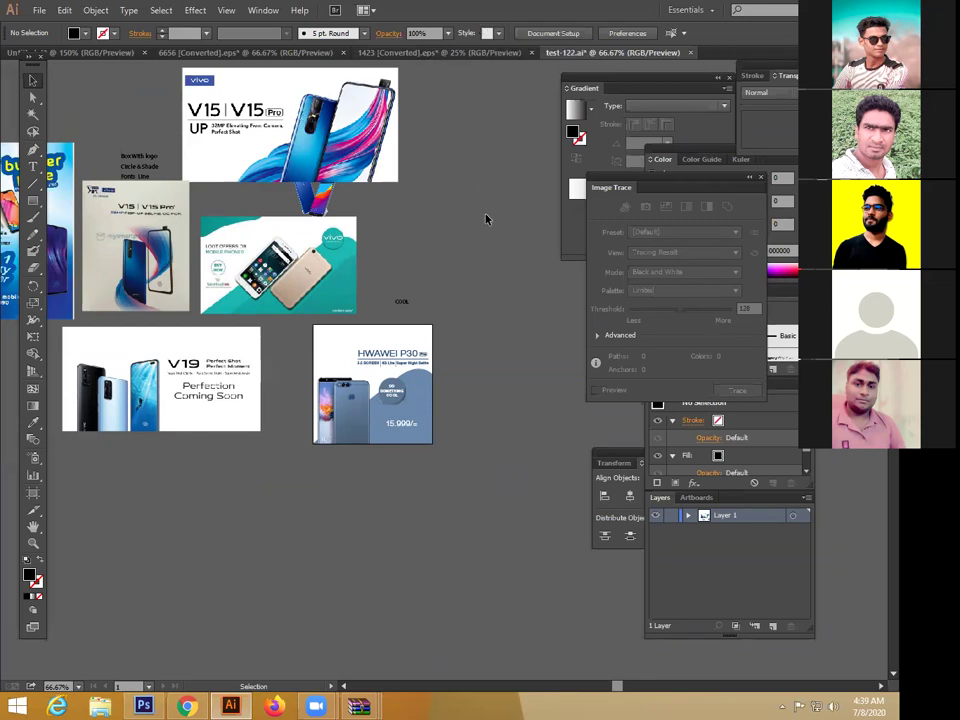
Step: Move the teal Vivo reference banner directly above the Huawei banner, slightly overlapping its upper edge
drag(286, 254, 363, 307)
key(ctrl+equal)
key(ctrl+equal)
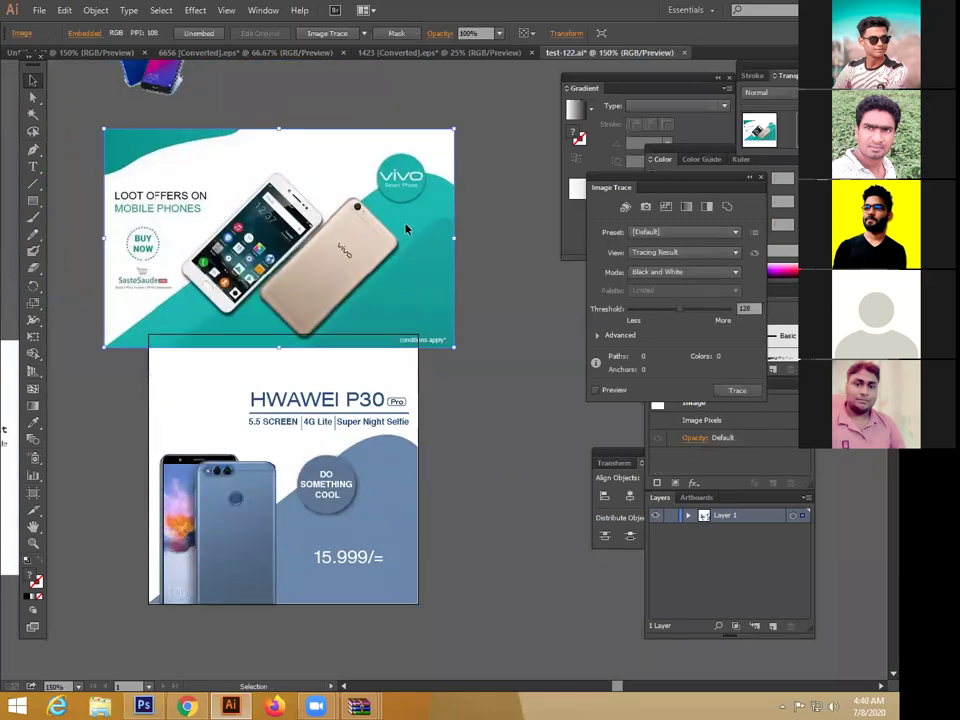
click(478, 268)
click(411, 309)
drag(186, 240, 203, 250)
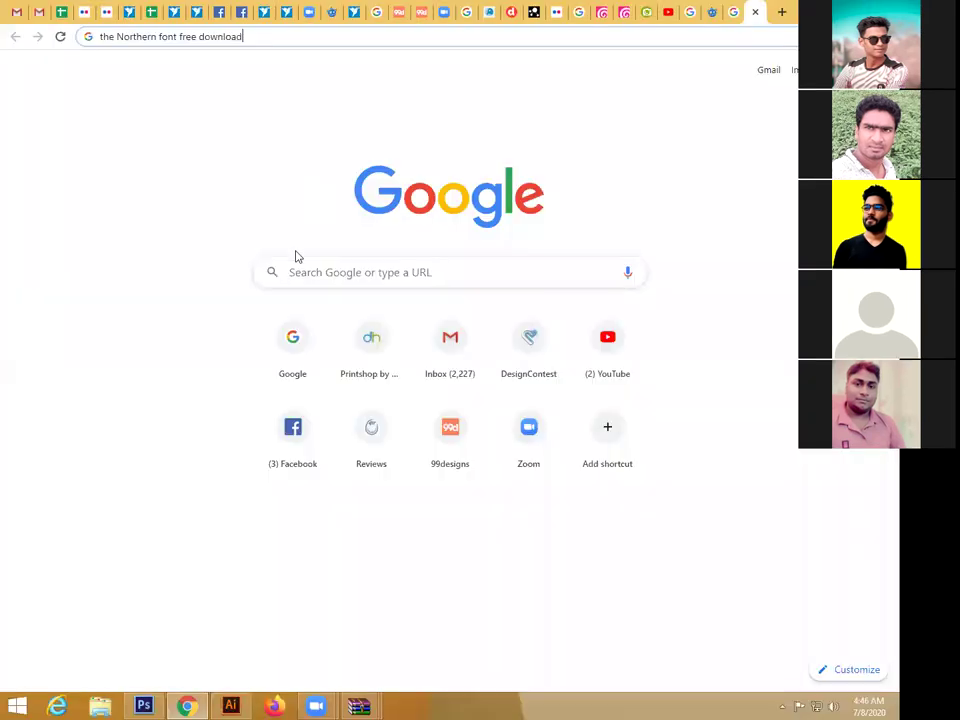
Step: In the Chrome browser, search Google for teespring and open the Teespring login page
key(ctrl+a)
click(291, 325)
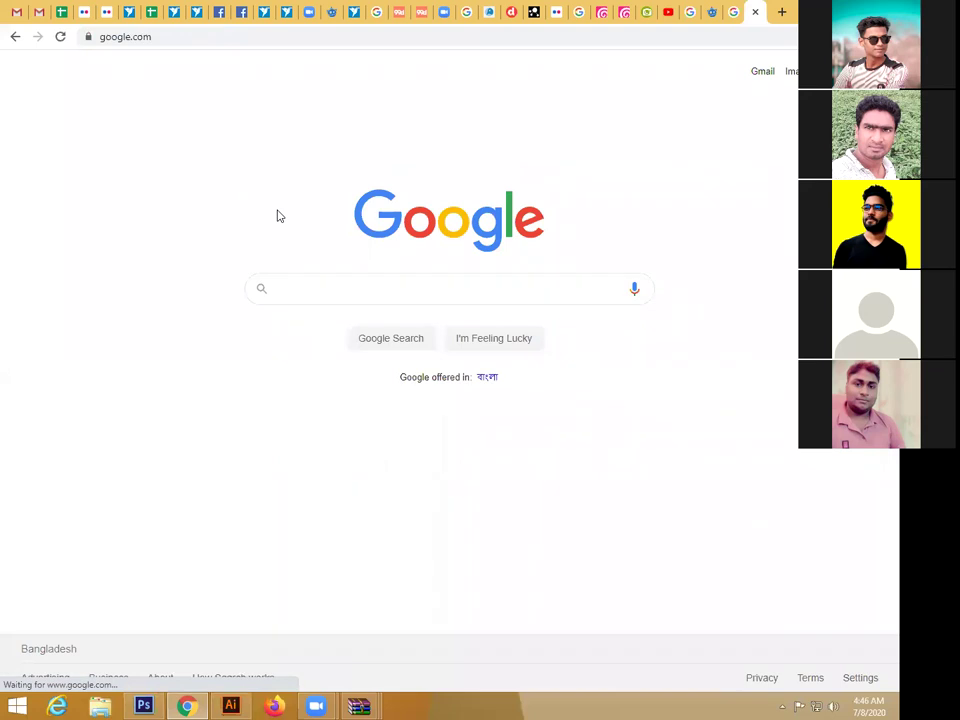
text(T sp)
key(BackSpace)
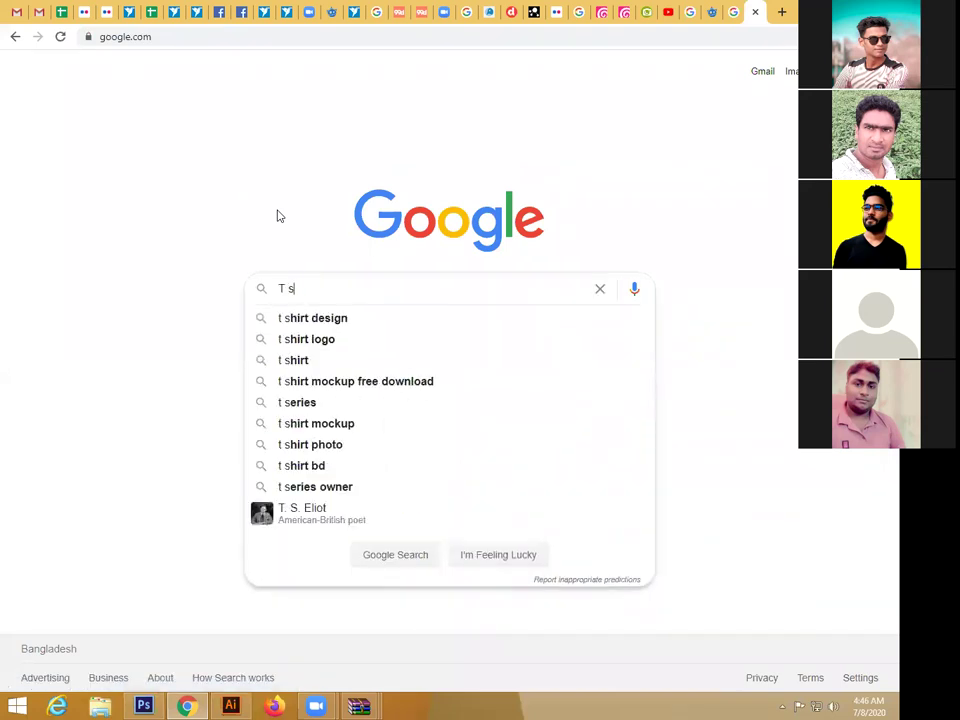
key(BackSpace)
key(BackSpace)
text(s)
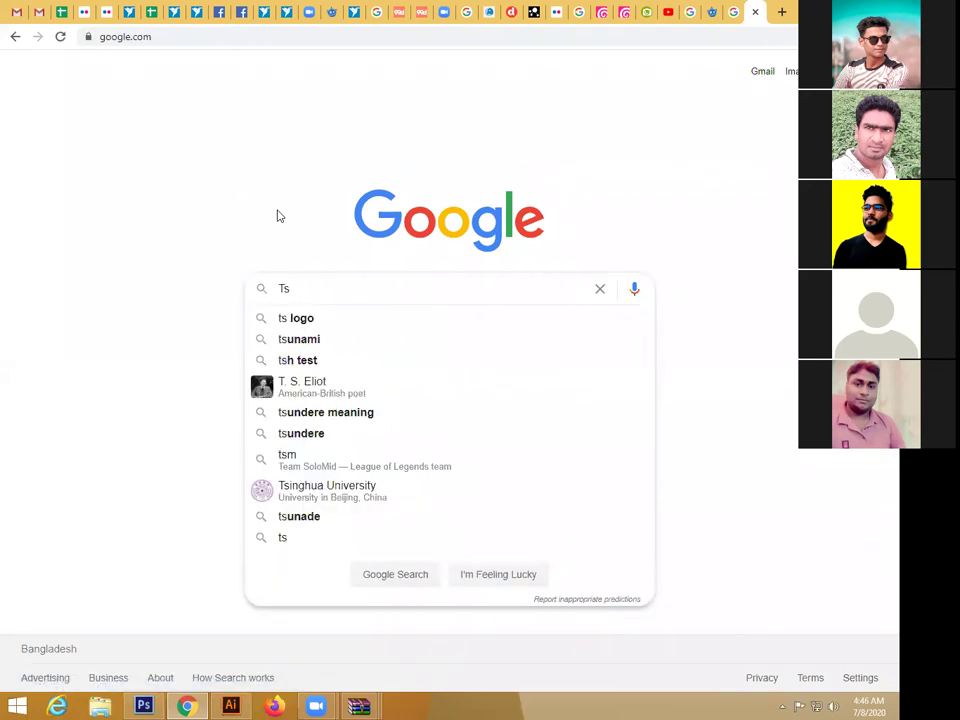
key(BackSpace)
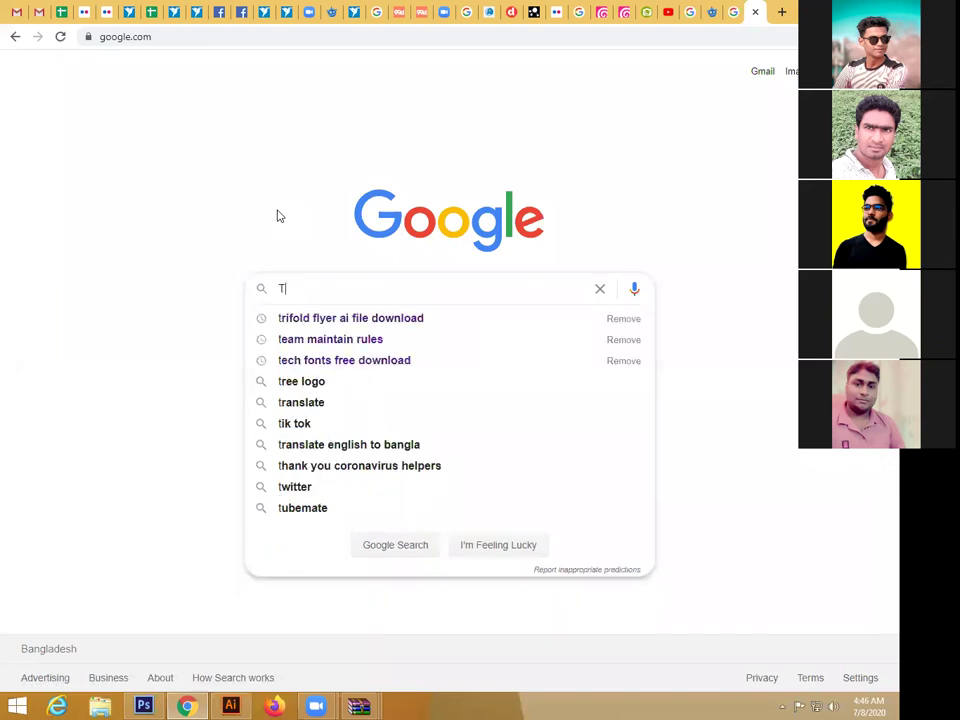
text(s)
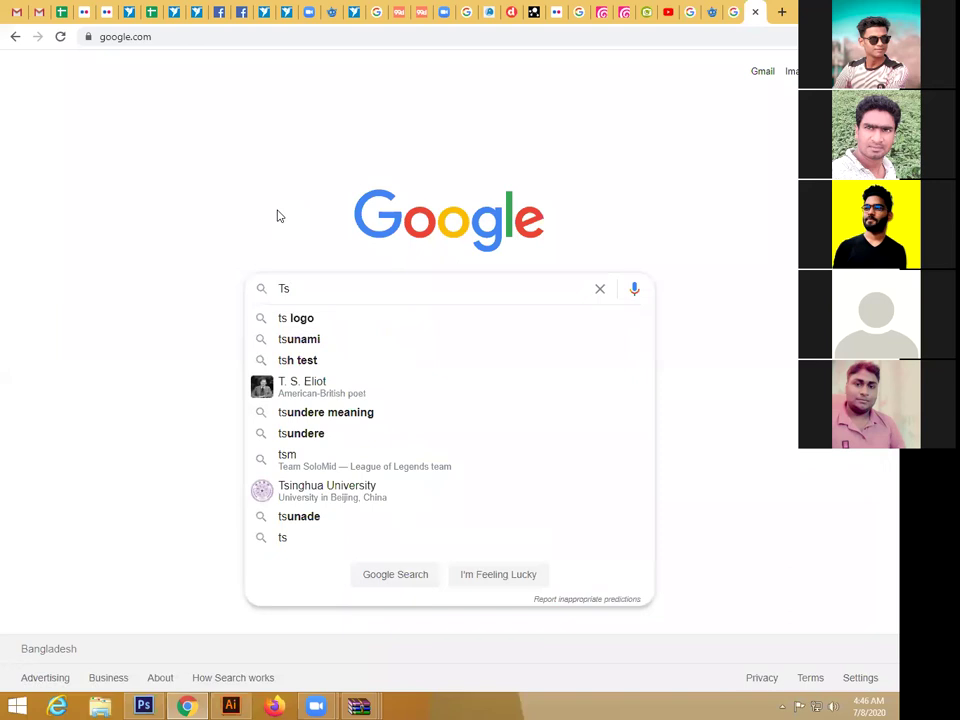
text(p)
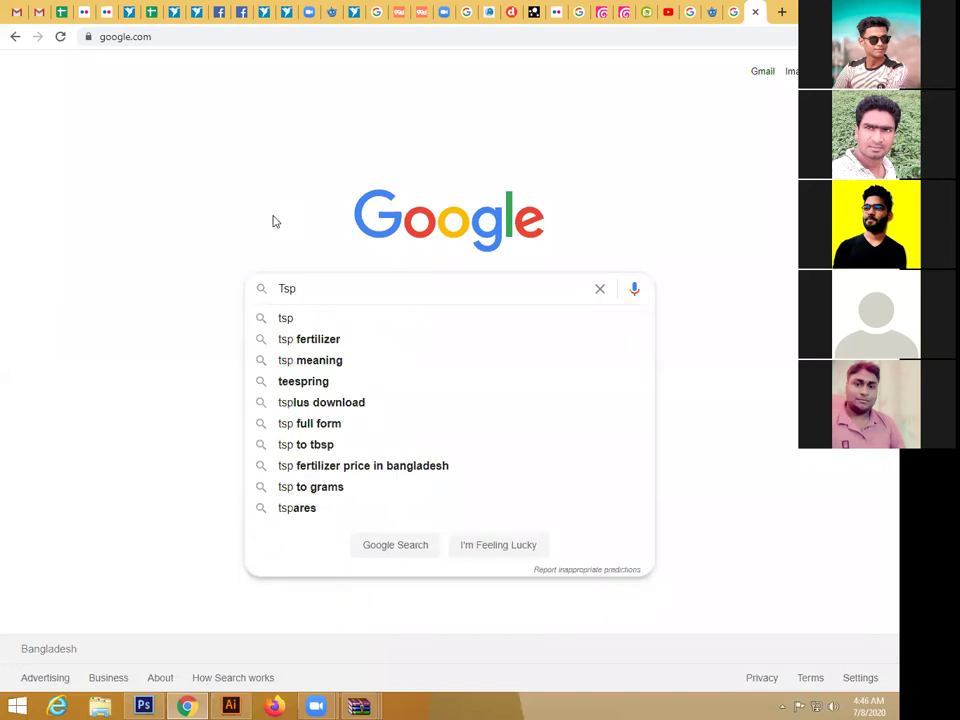
click(342, 386)
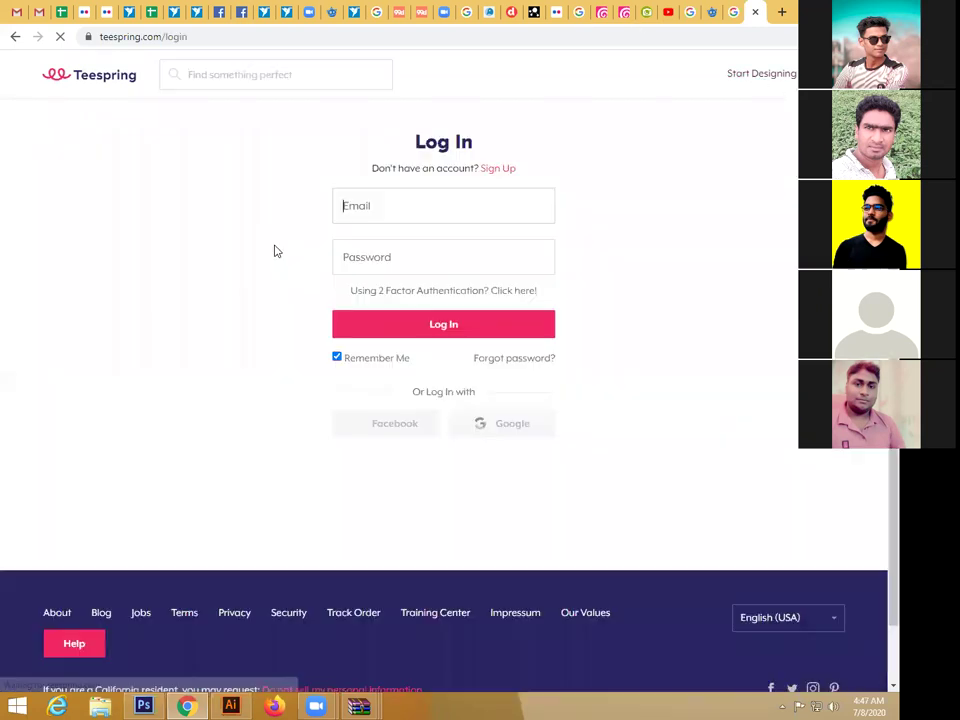
Step: Fill in the Teespring login form with the account's e-mail address and password
click(395, 205)
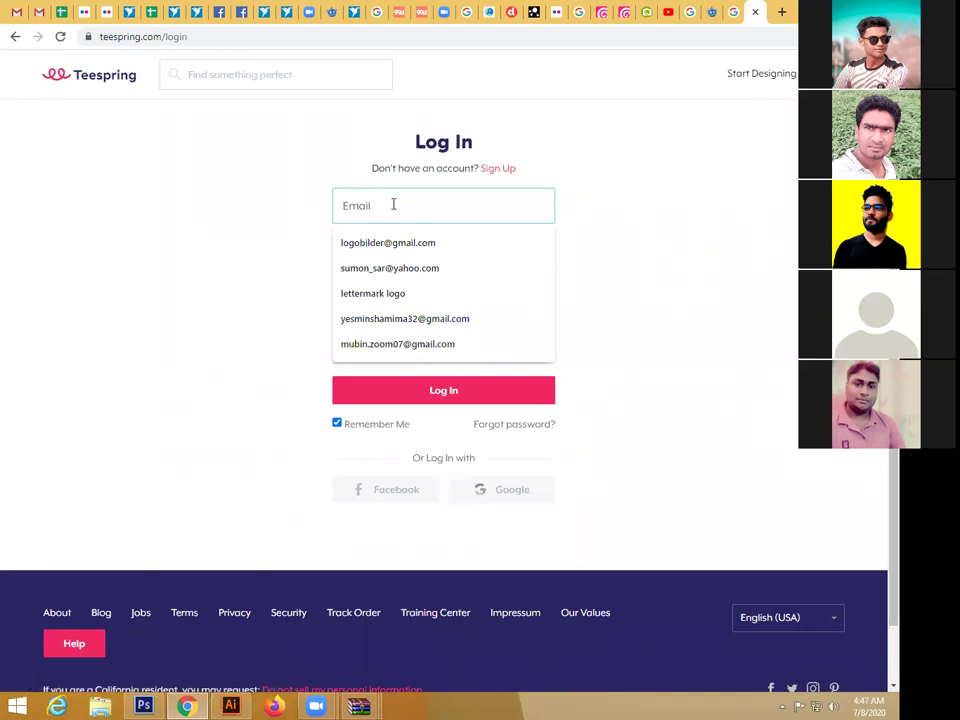
click(411, 314)
click(384, 257)
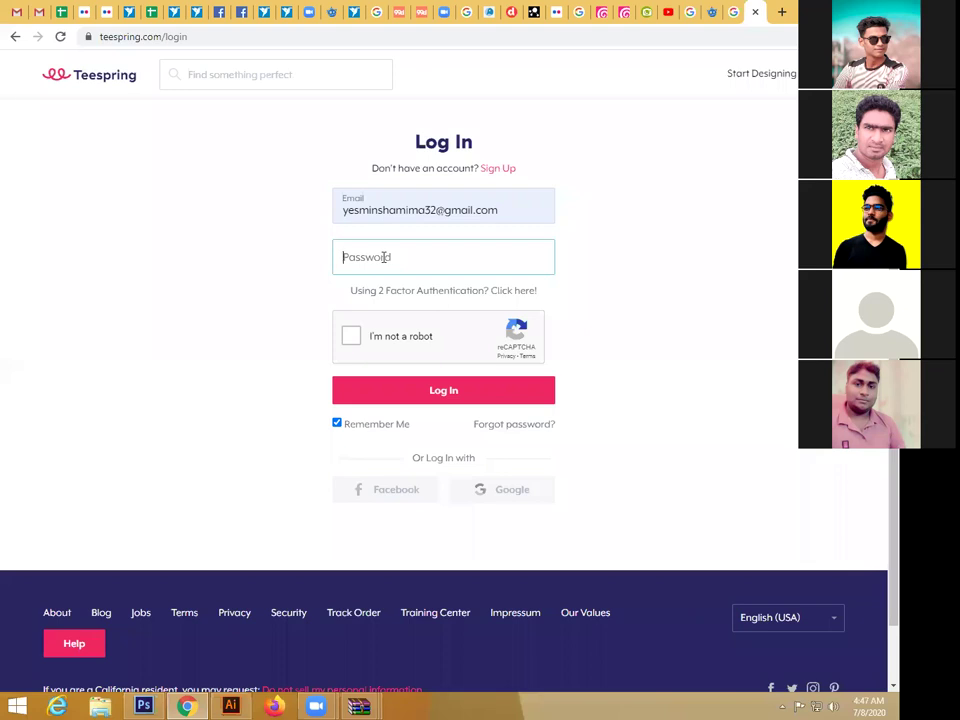
text(****)
click(400, 544)
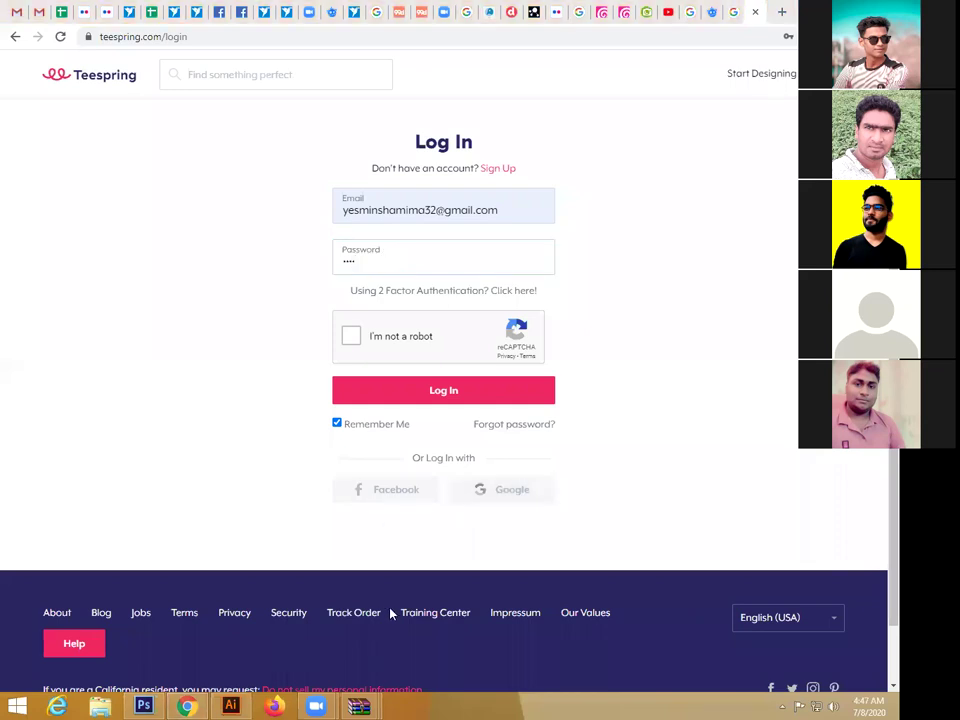
Step: Replace the password in the Teespring login form with the full account password and submit the form
double_click(369, 255)
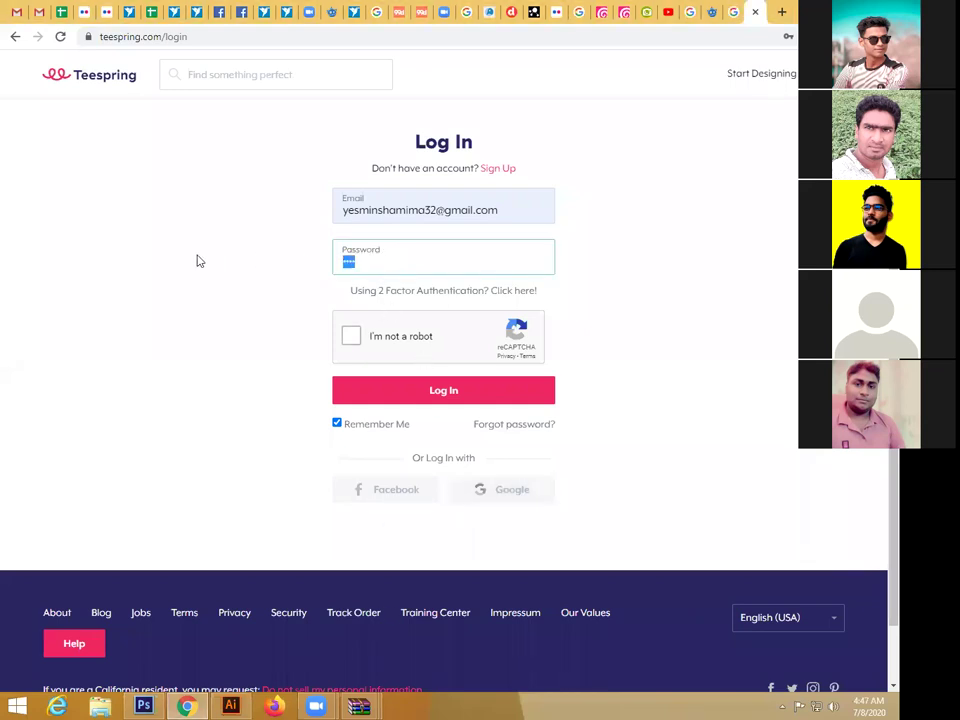
text(****)
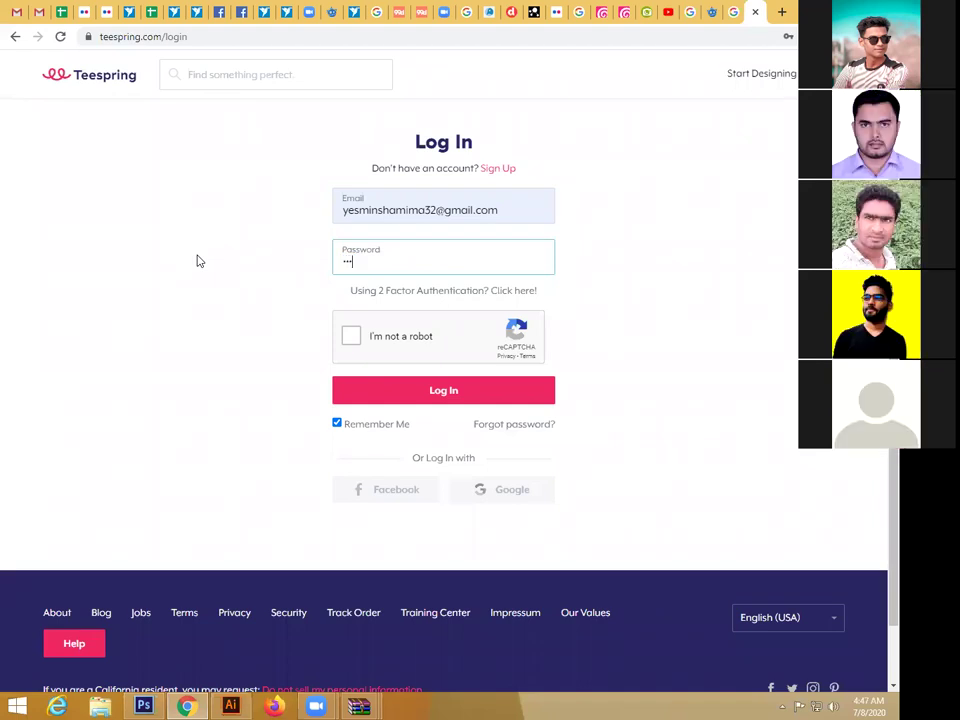
key(BackSpace)
key(BackSpace)
key(BackSpace)
key(BackSpace)
text(**********)
key(Return)
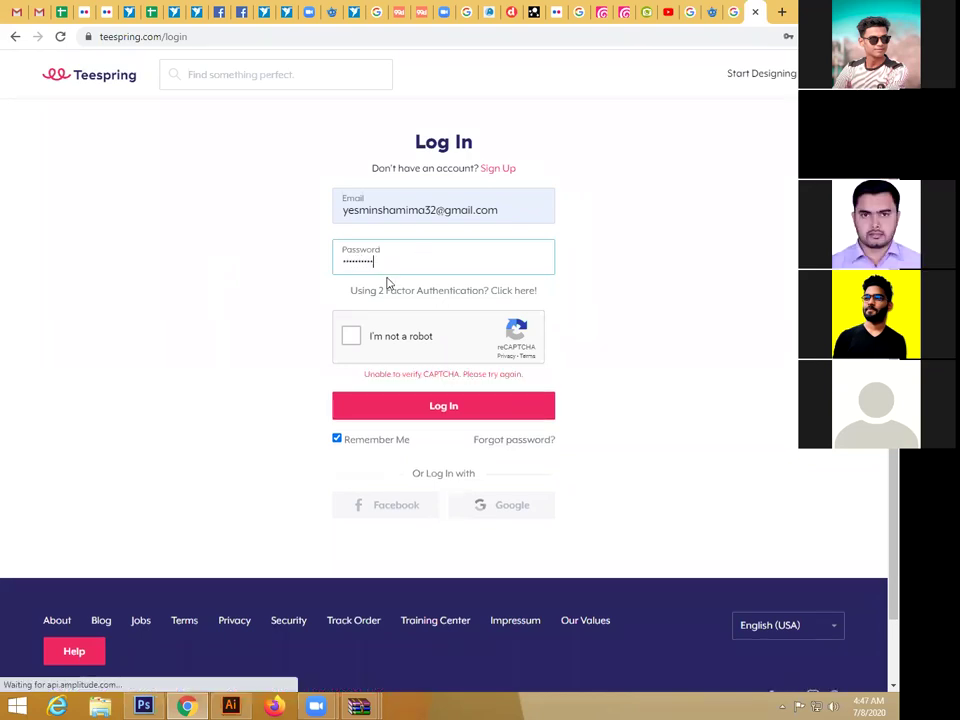
Step: Complete the traffic lights CAPTCHA and log in to Teespring, dismissing the browser's offer to save the password
click(350, 338)
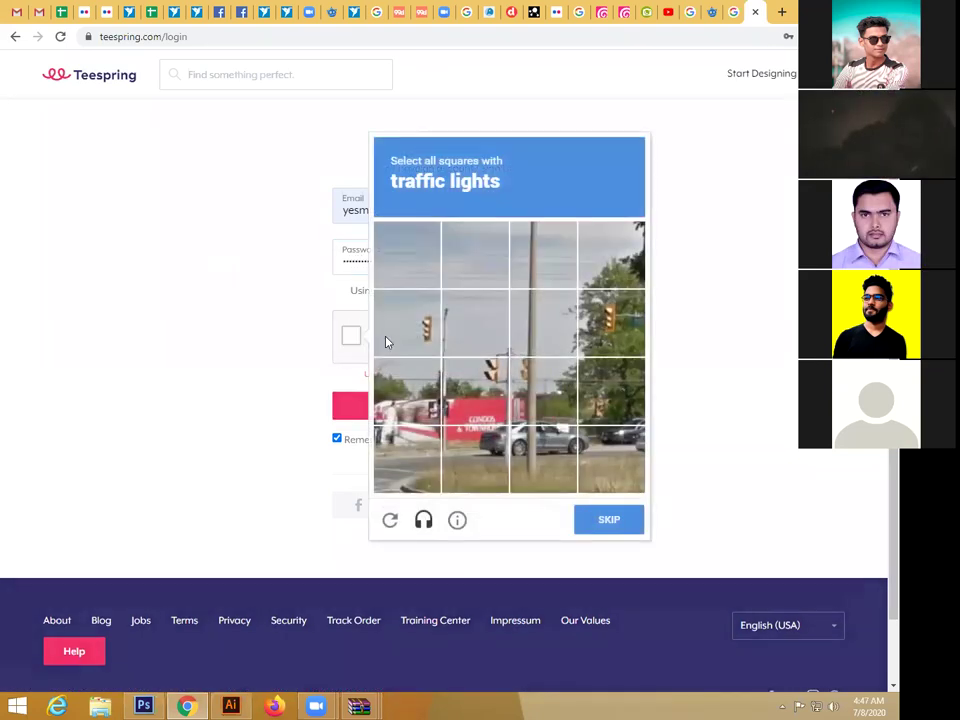
click(415, 332)
click(535, 335)
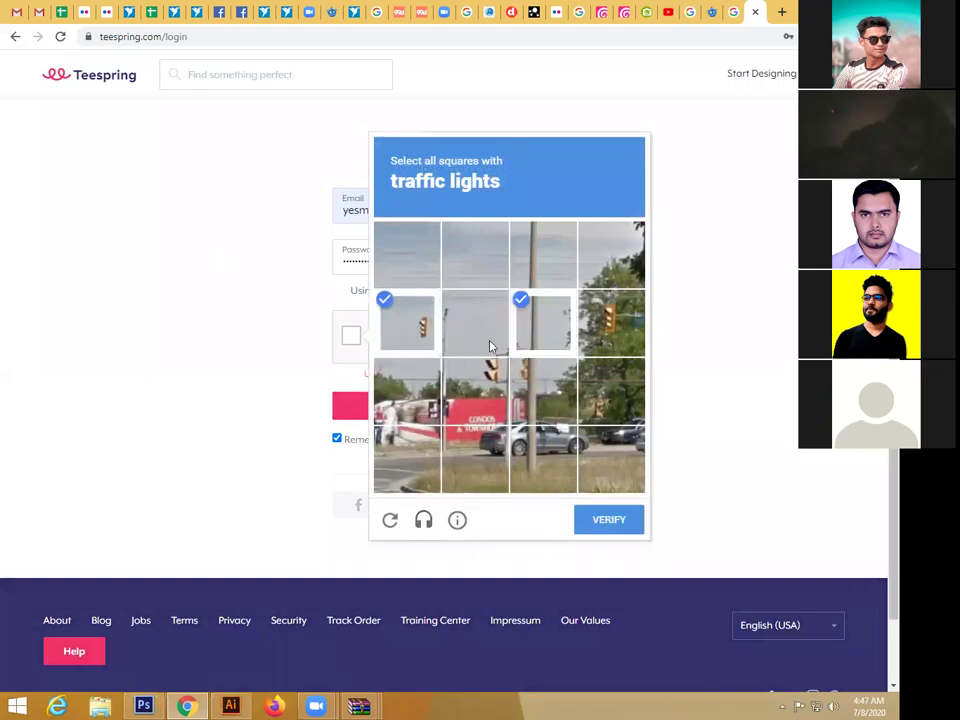
click(542, 305)
click(588, 318)
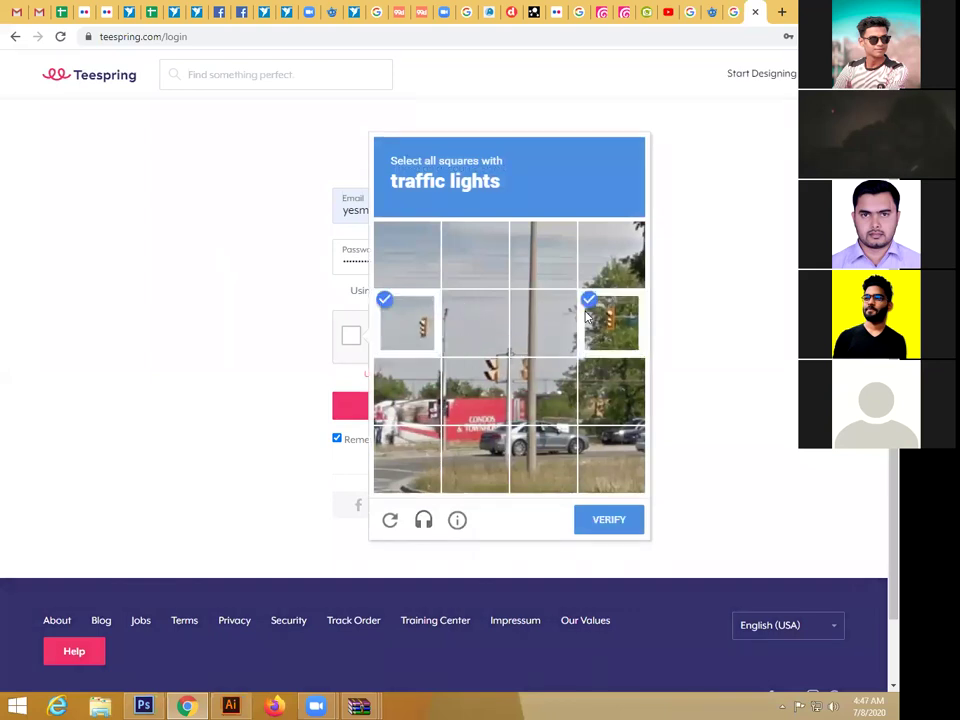
click(475, 390)
click(543, 390)
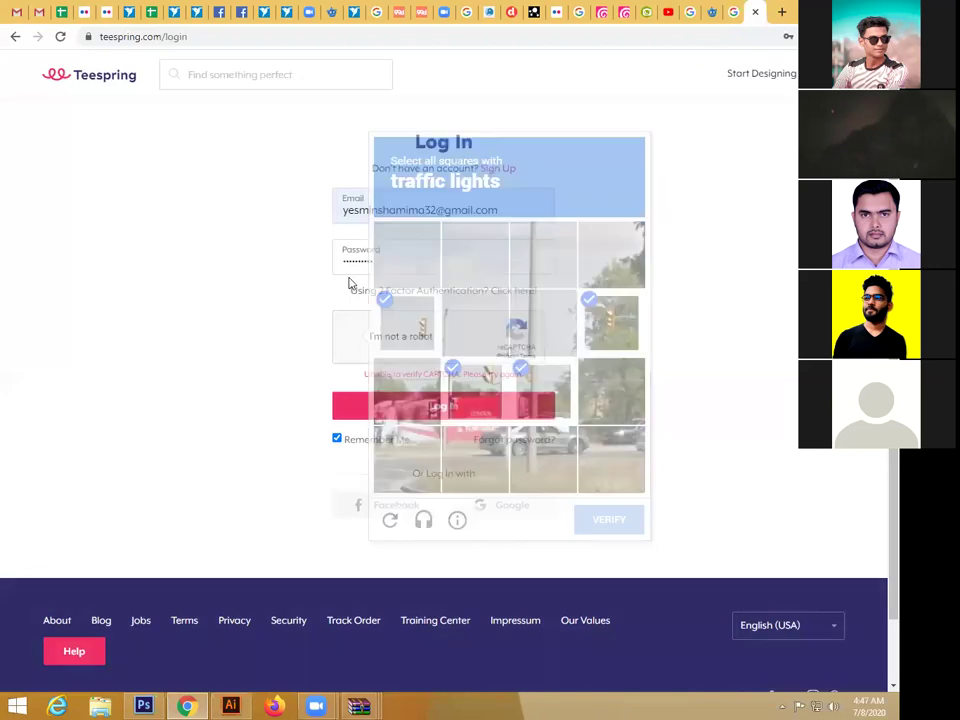
click(425, 410)
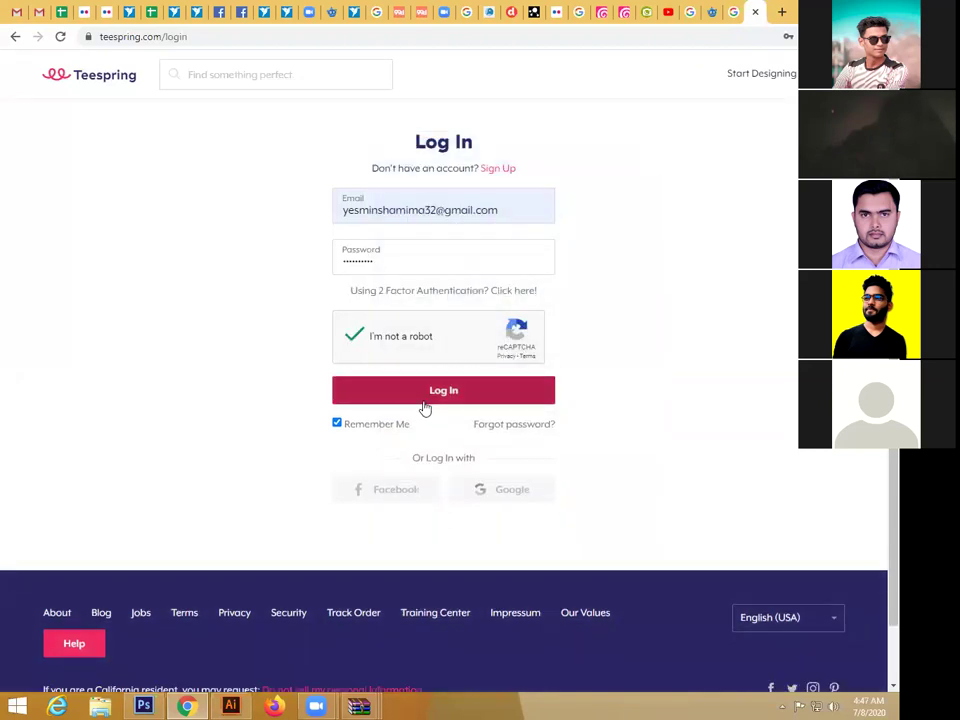
click(424, 402)
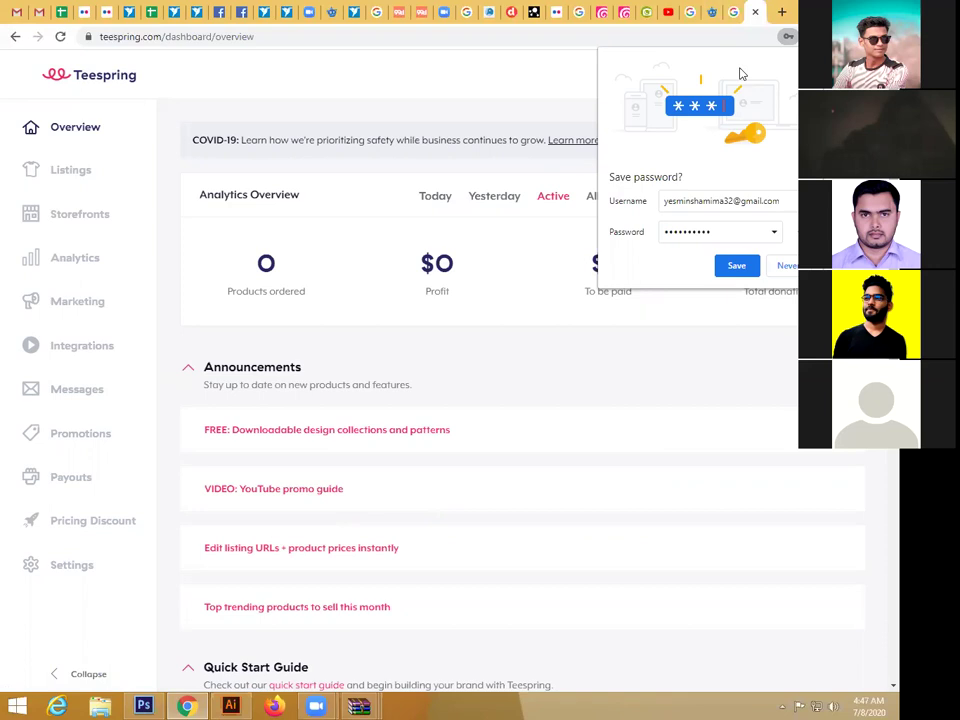
click(535, 359)
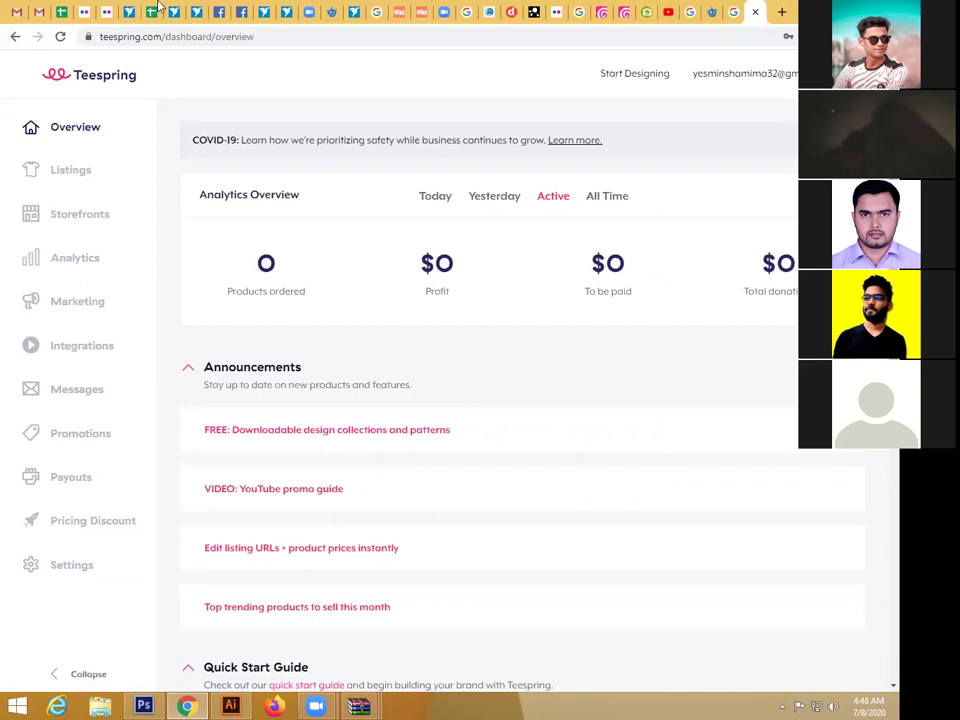
Step: Open the account's listings and view the product page of Funny Women T shirt By Naturally Kids
click(71, 171)
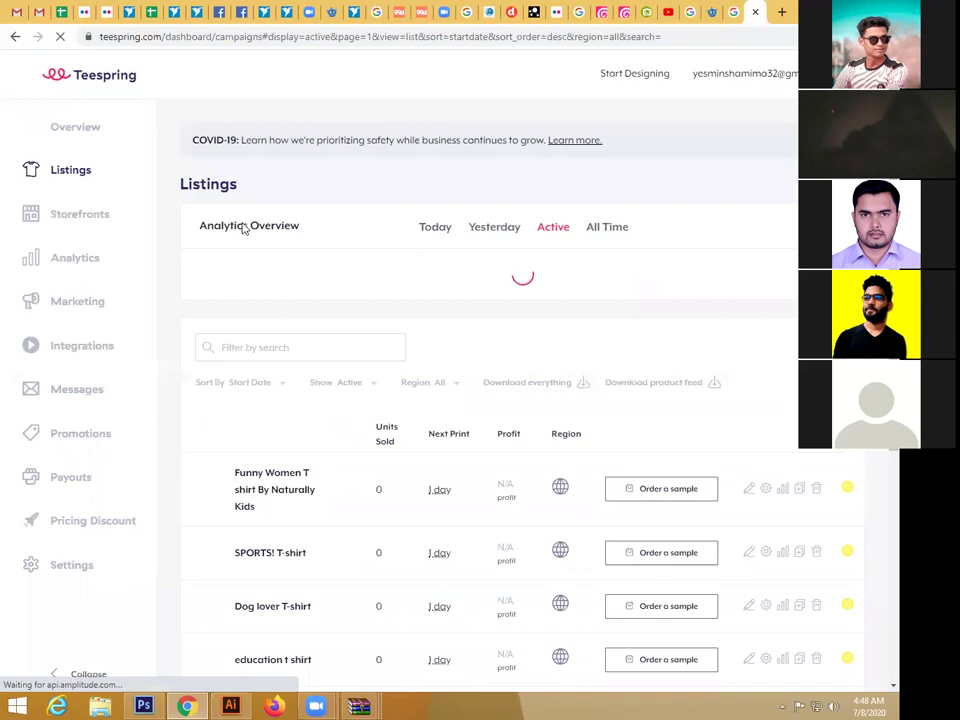
scroll(397, 284, down, 1)
scroll(409, 400, down, 3)
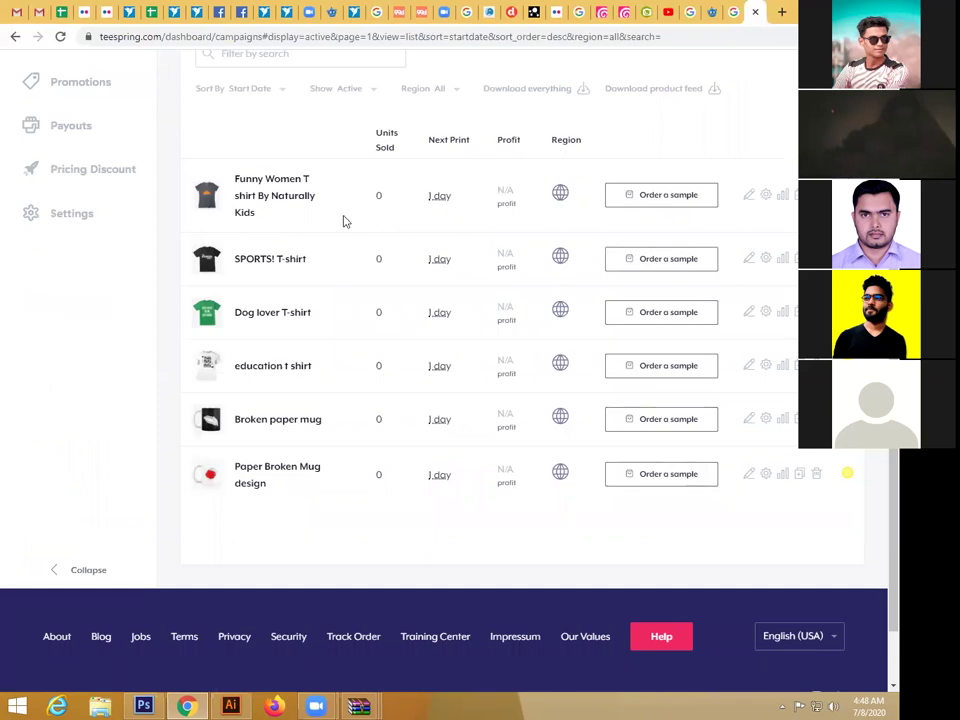
click(256, 202)
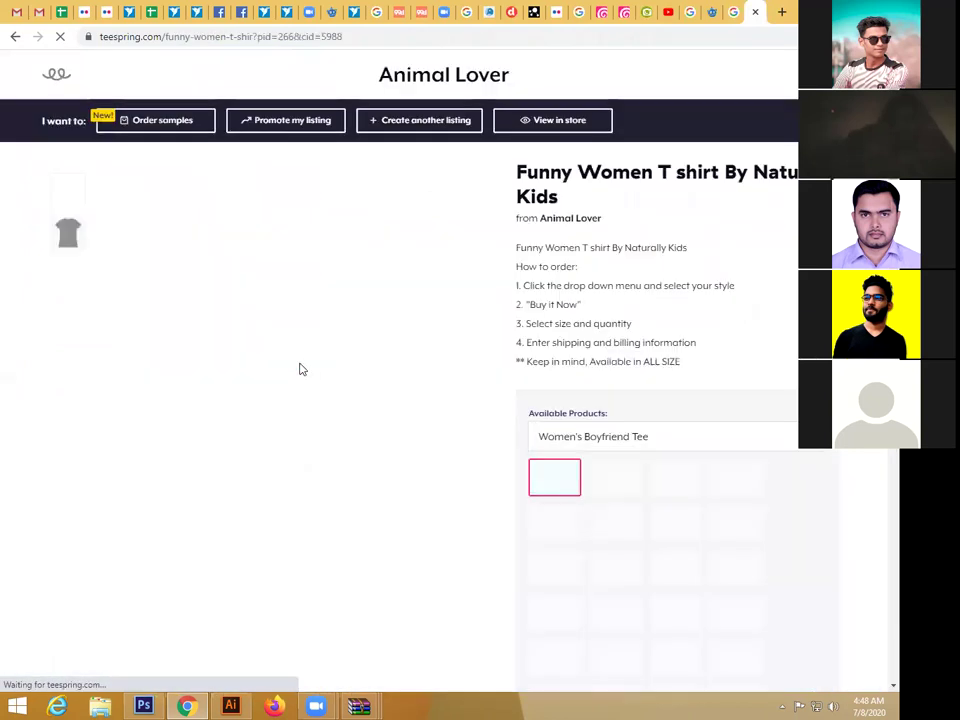
scroll(335, 311, down, 2)
scroll(335, 311, up, 2)
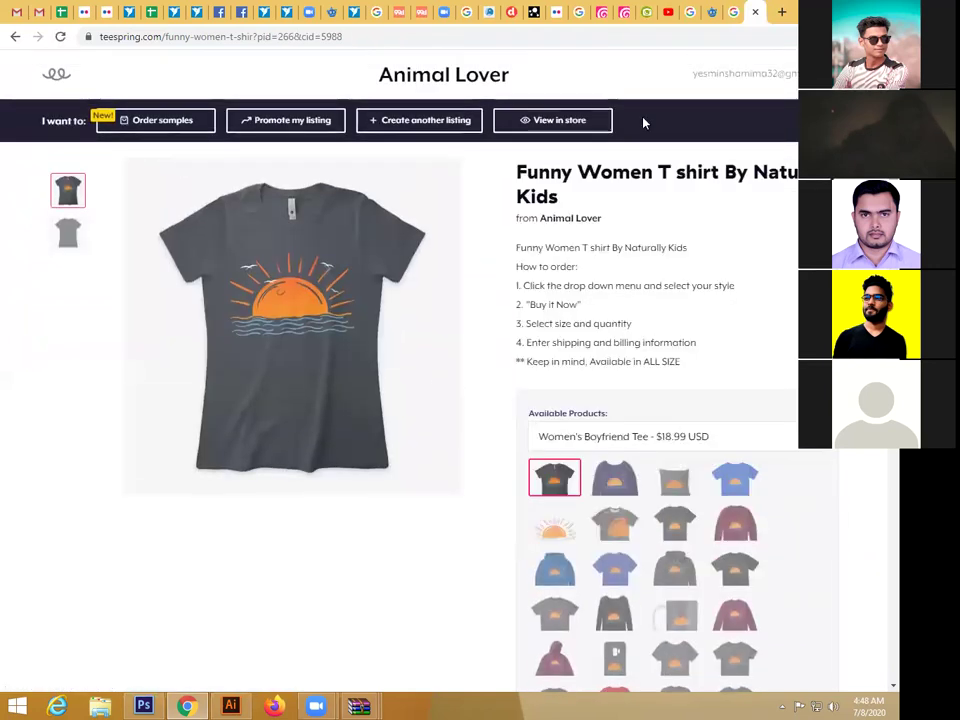
Step: Return to the listings, dismissing the leave-page offer, and open the education t shirt product page
mouse_move(20, 38)
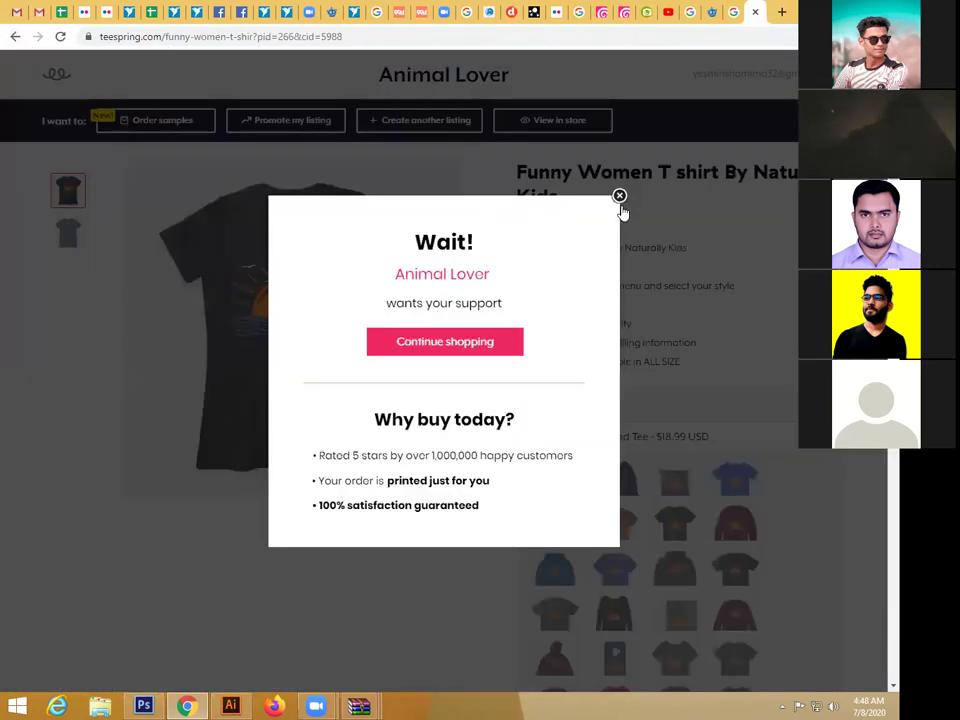
click(620, 197)
click(15, 36)
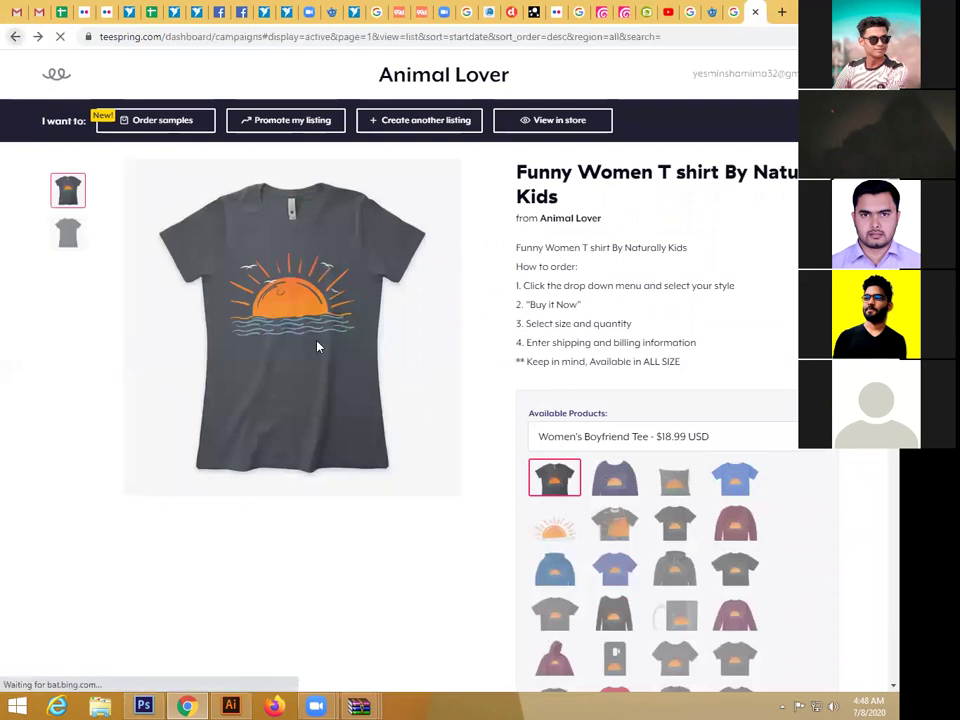
click(258, 367)
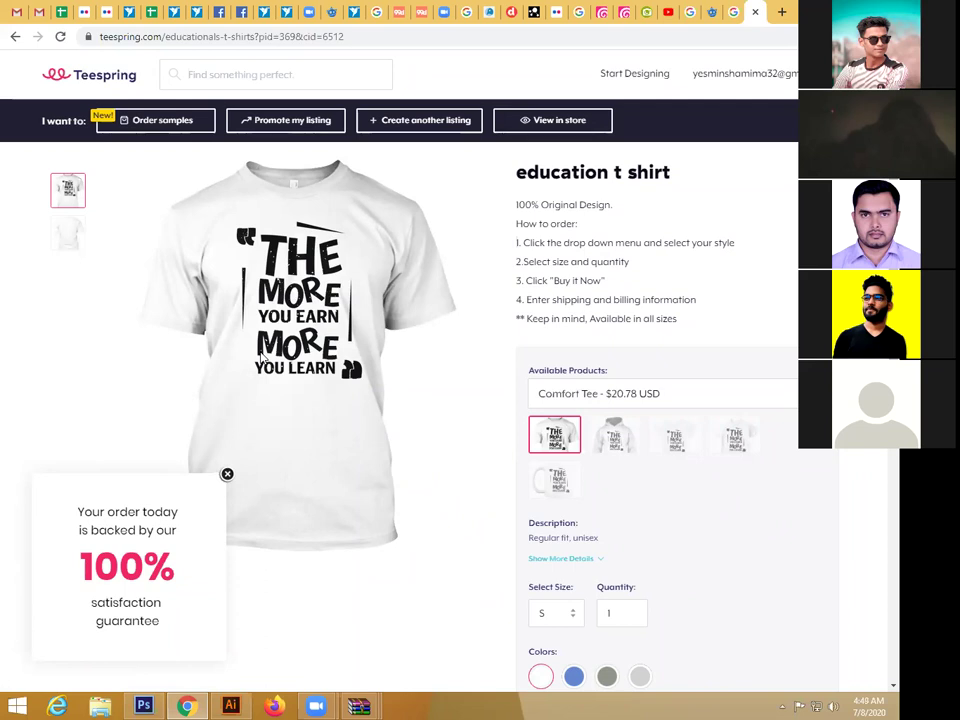
Step: Start a new Teespring design and choose a long sleeve tee from the Apparel category as the product
click(643, 75)
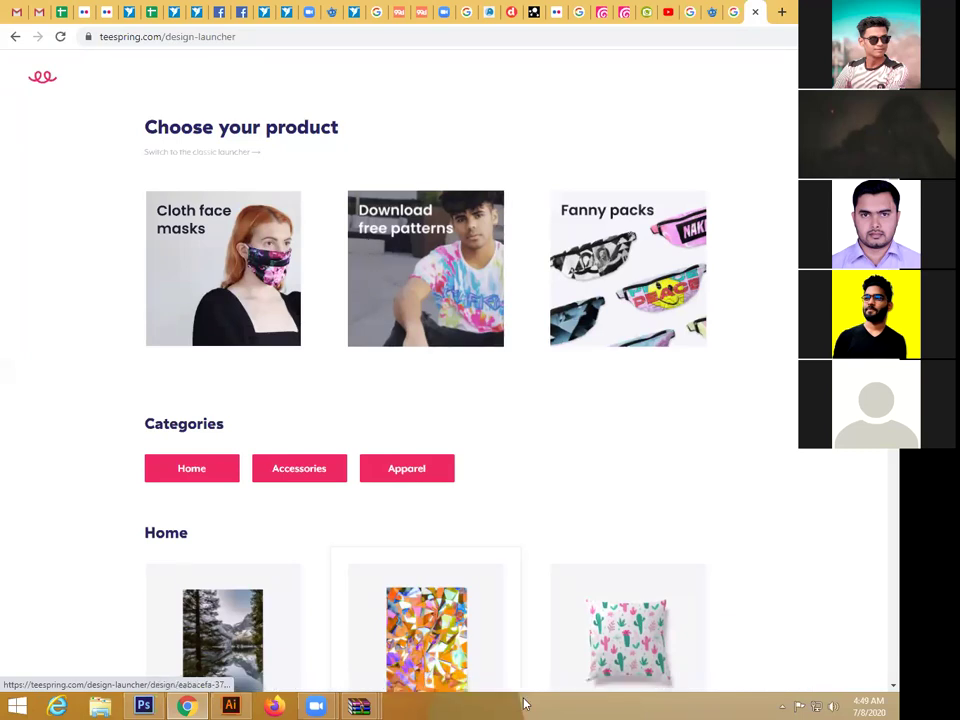
scroll(418, 521, down, 15)
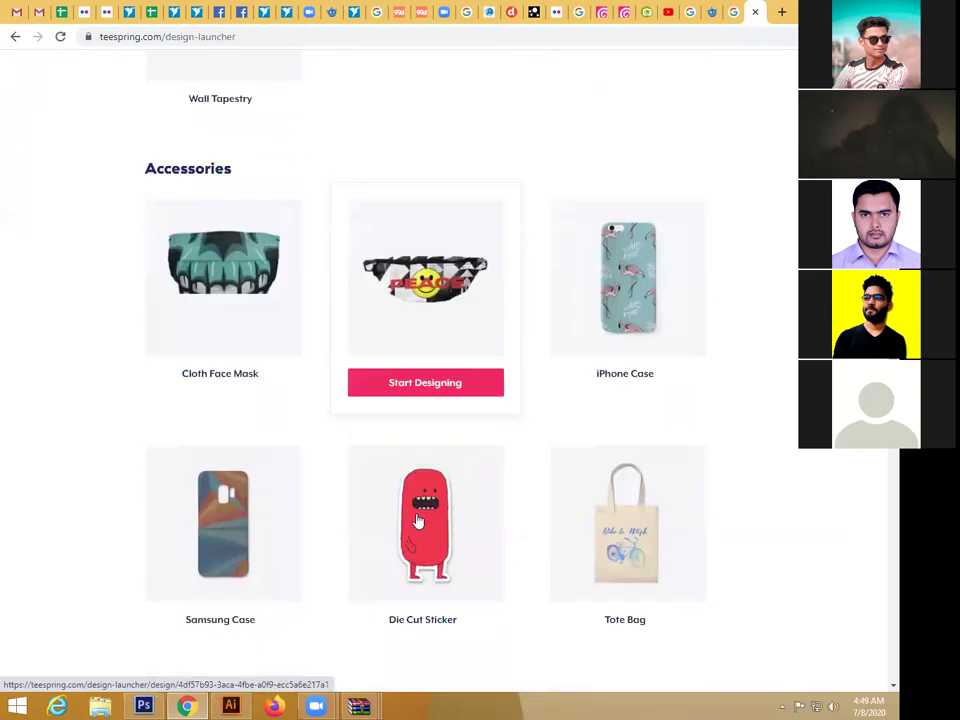
scroll(418, 521, down, 5)
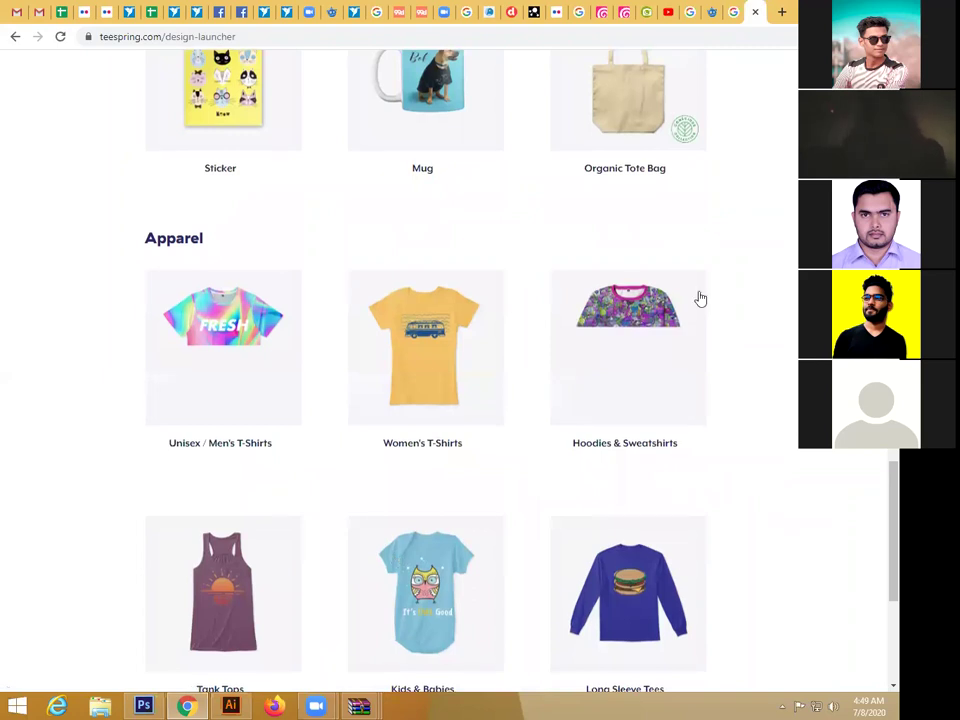
scroll(611, 461, down, 3)
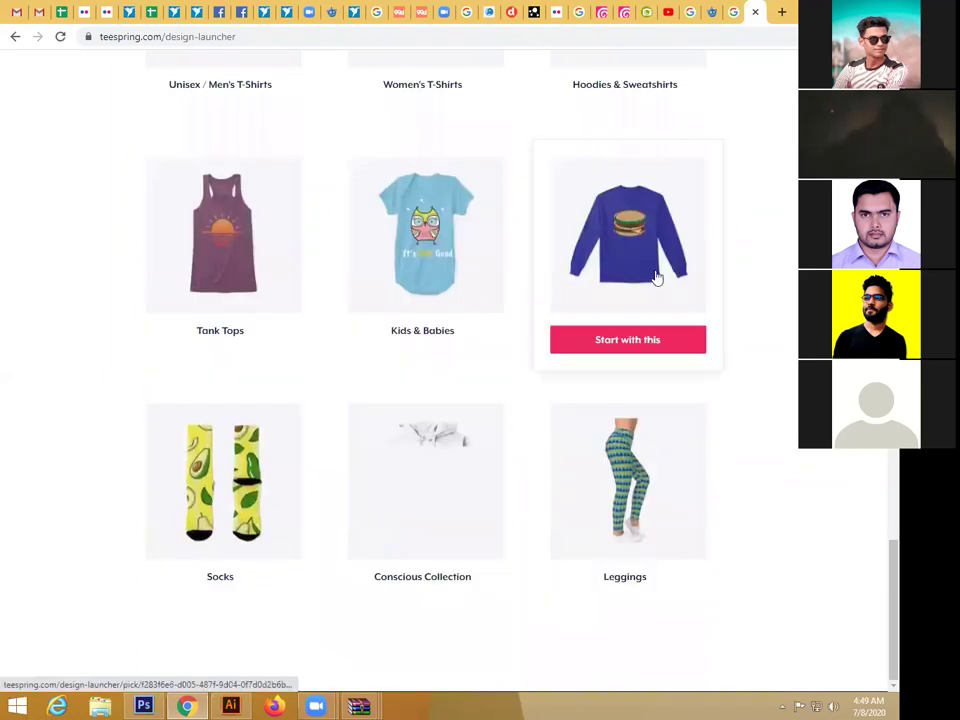
scroll(612, 380, up, 2)
click(624, 375)
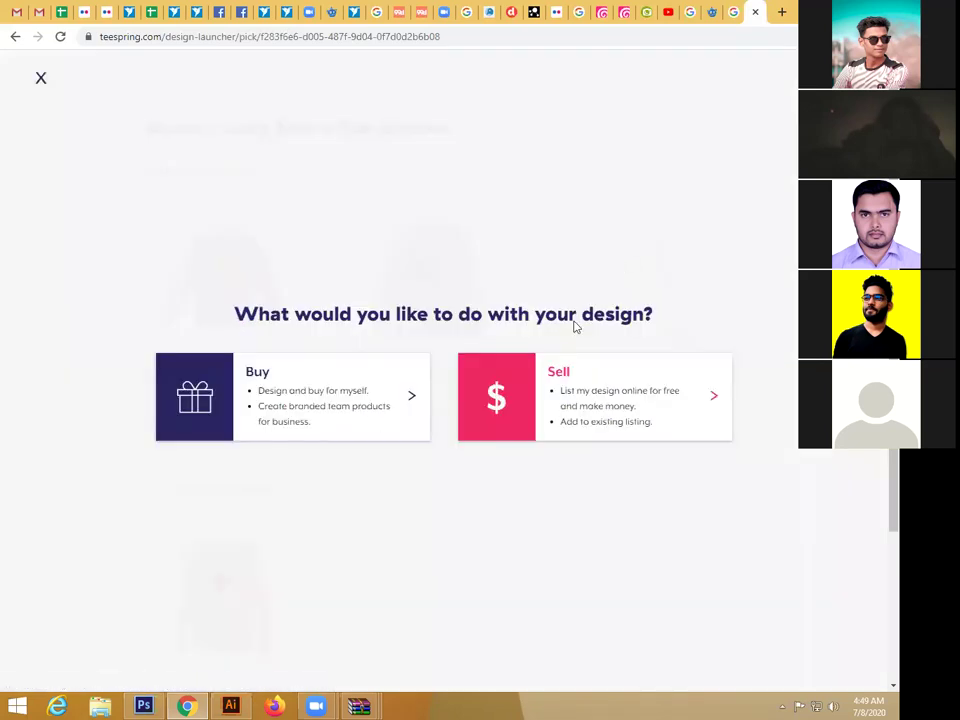
click(418, 365)
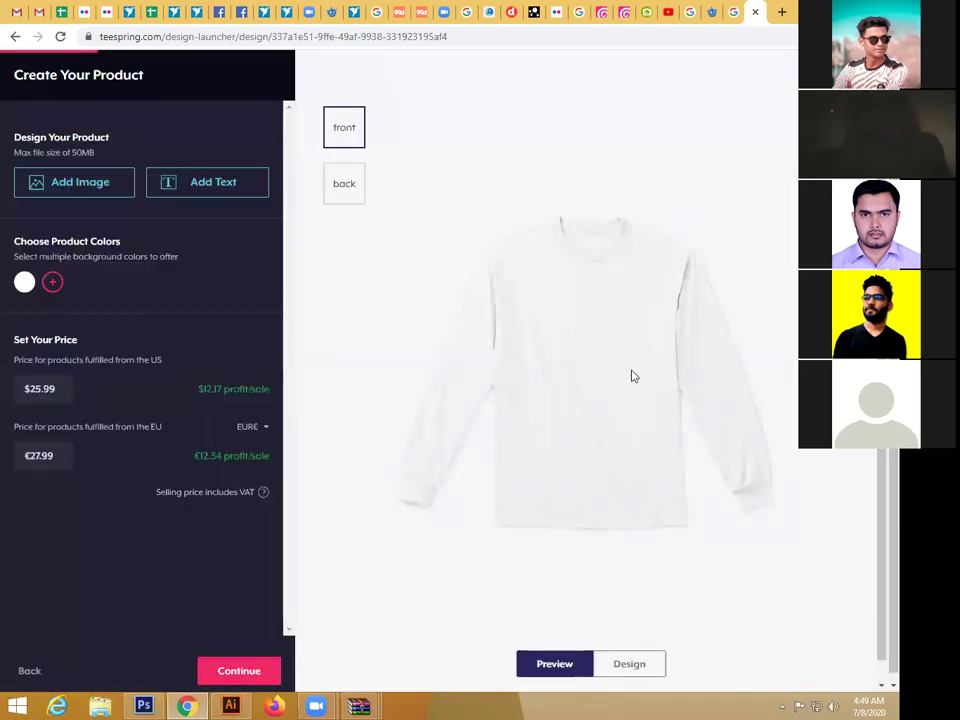
Step: Show the back of the long sleeve tee and switch from Preview to Design mode
click(335, 176)
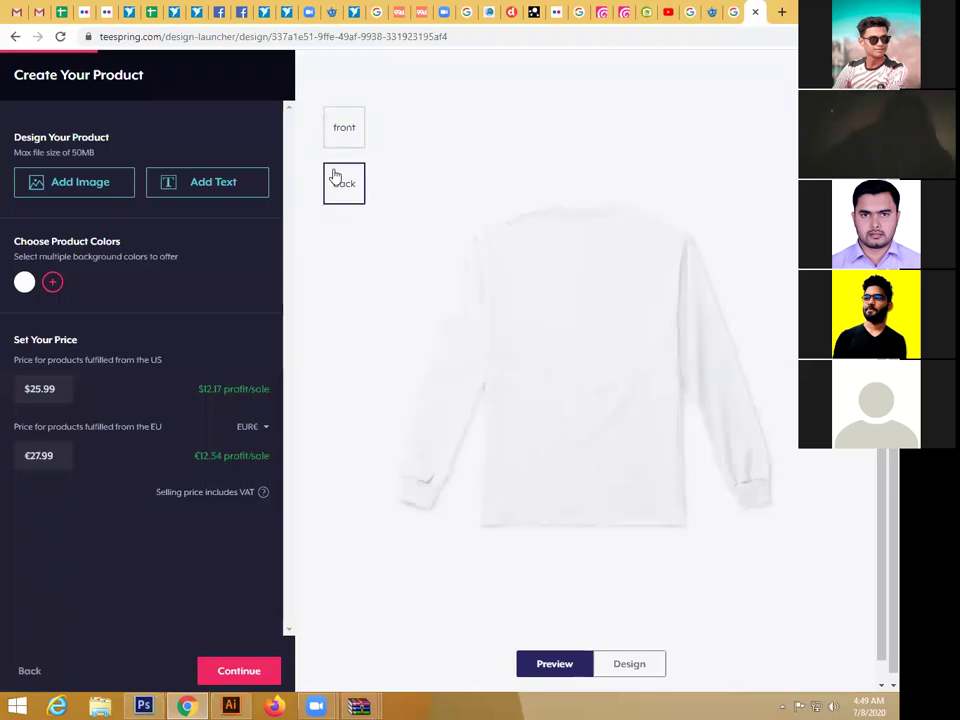
click(628, 664)
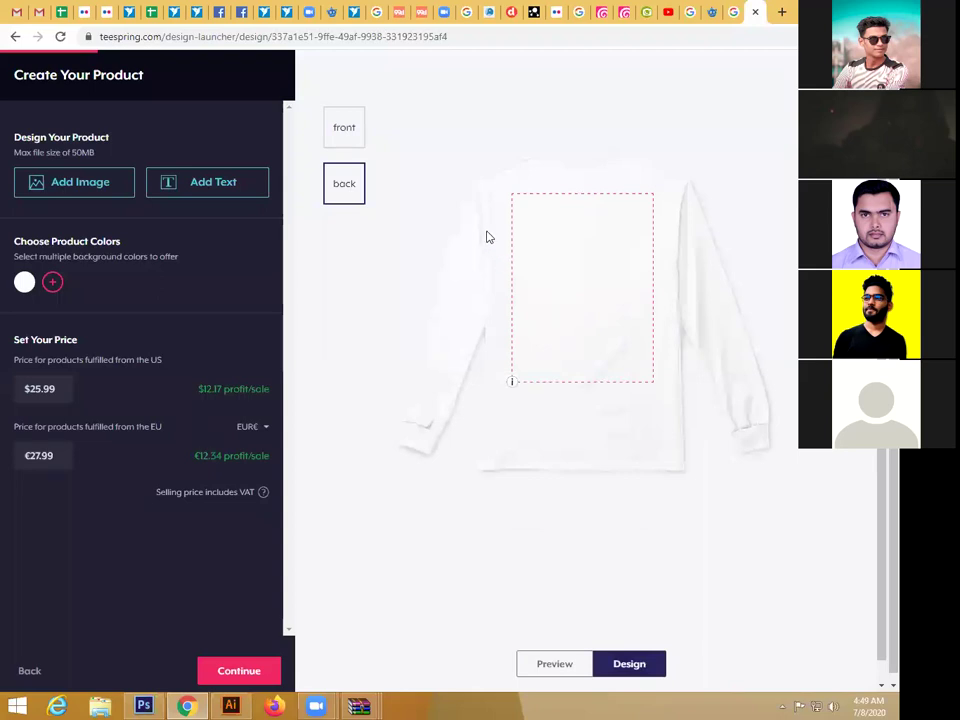
right_click(617, 247)
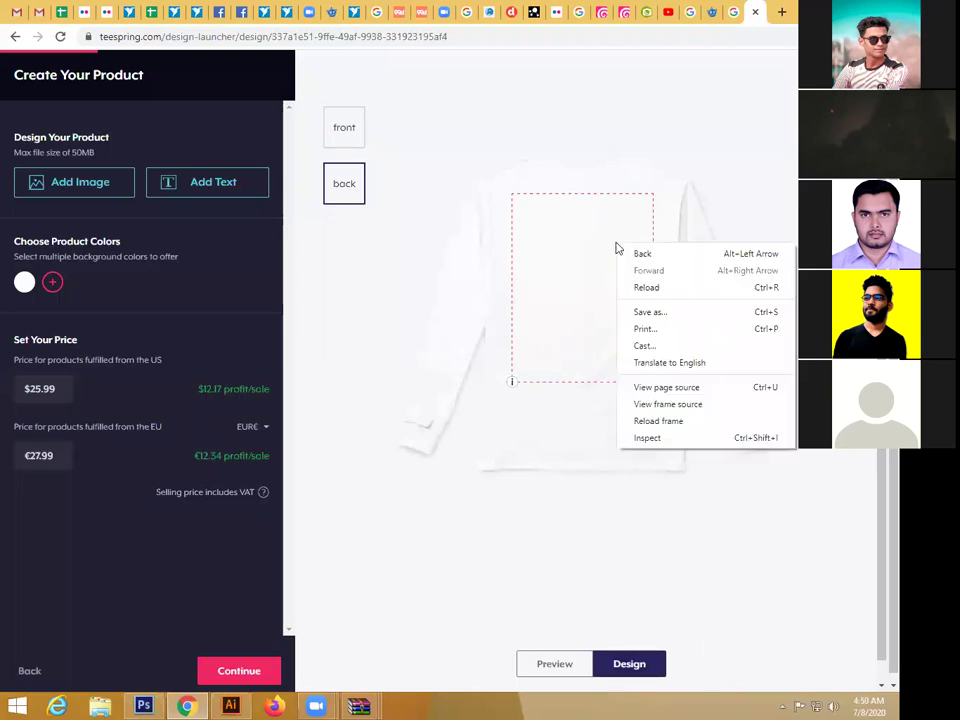
click(560, 210)
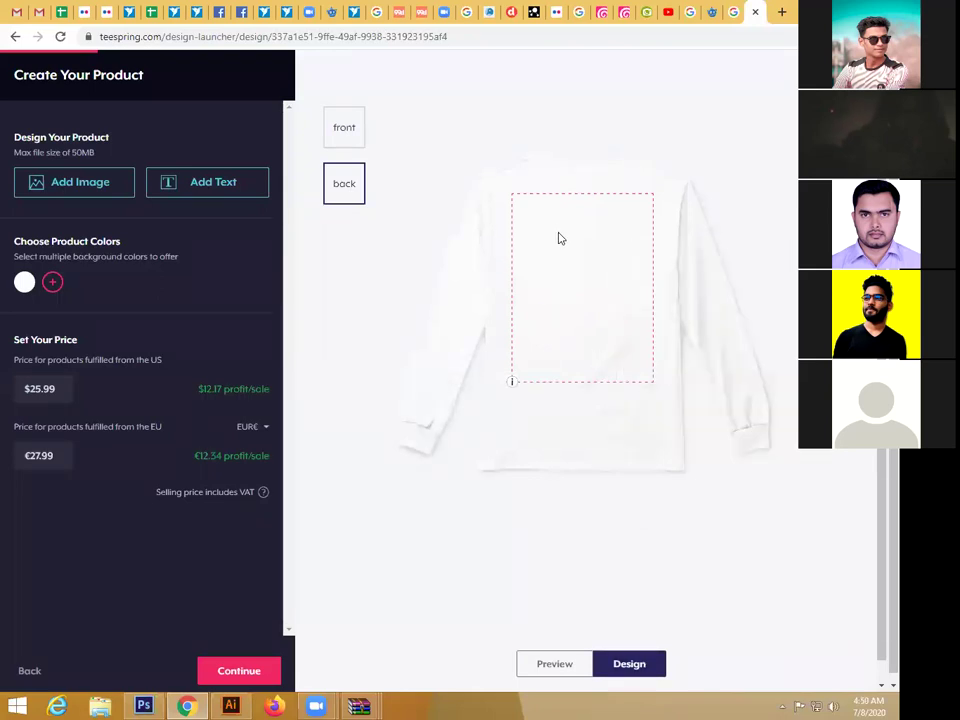
Step: Switch to Illustrator and undo the recent edits that placed the phone images on the Huawei banner
click(230, 706)
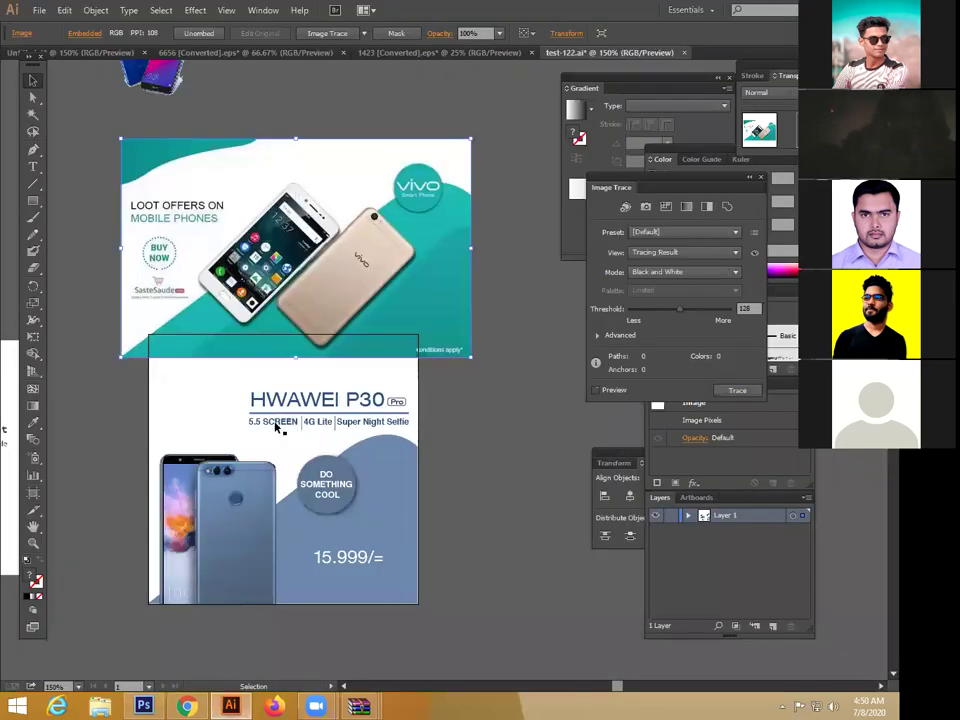
key(ctrl+z)
key(ctrl+z)
key(ctrl+z)
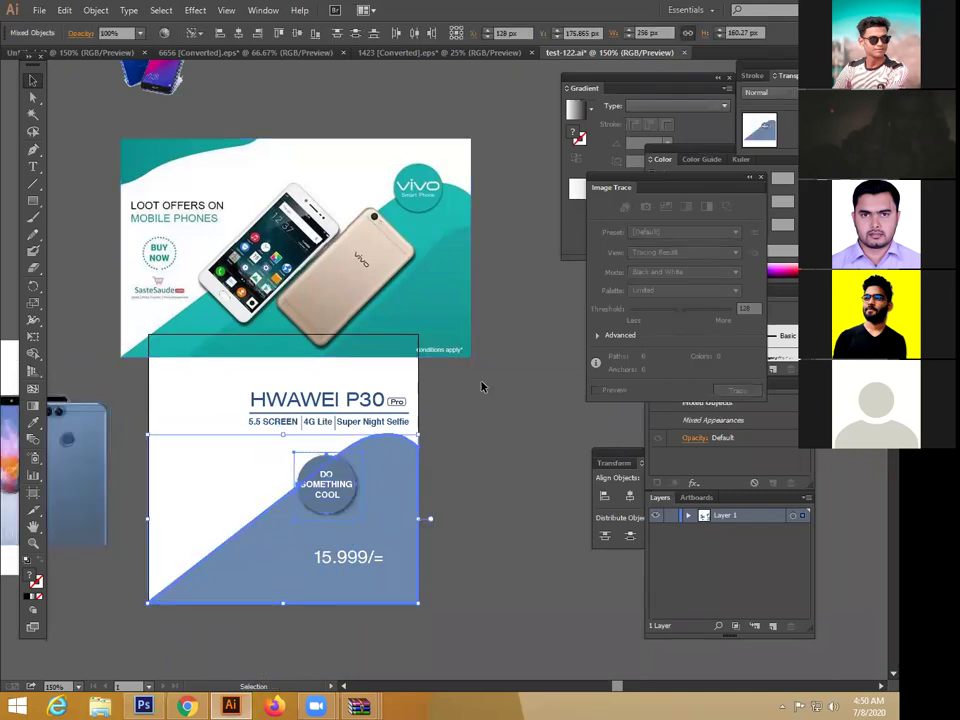
Step: Select only the round DO SOMETHING COOL badge, leaving out the blue curved shape, and return to the Teespring designer in Chrome
click(440, 344)
drag(283, 454, 372, 508)
shift+click(385, 507)
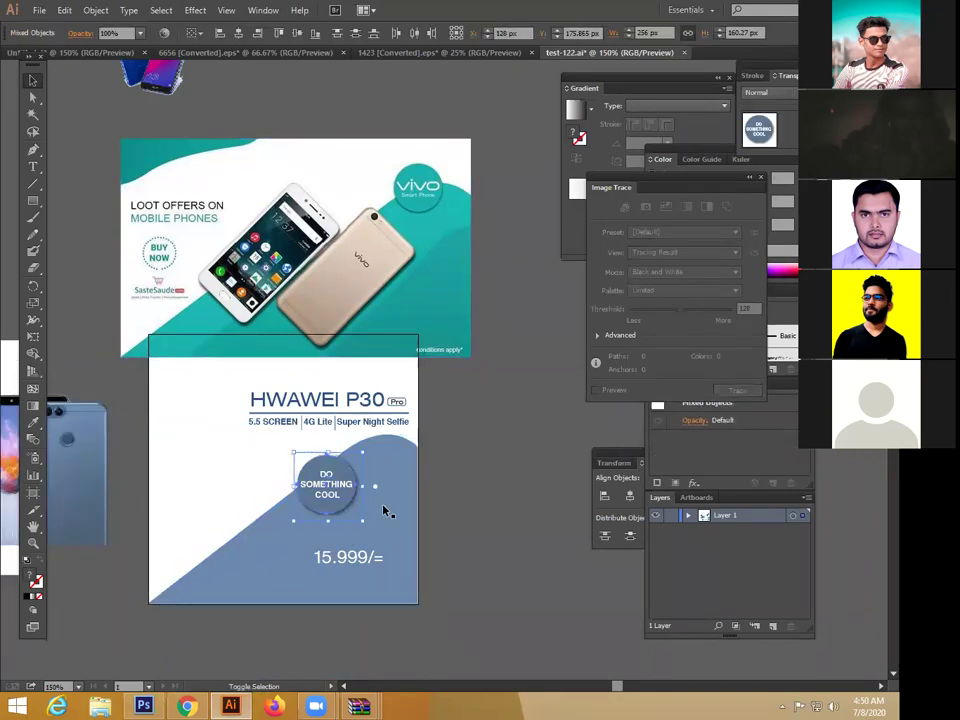
key(v)
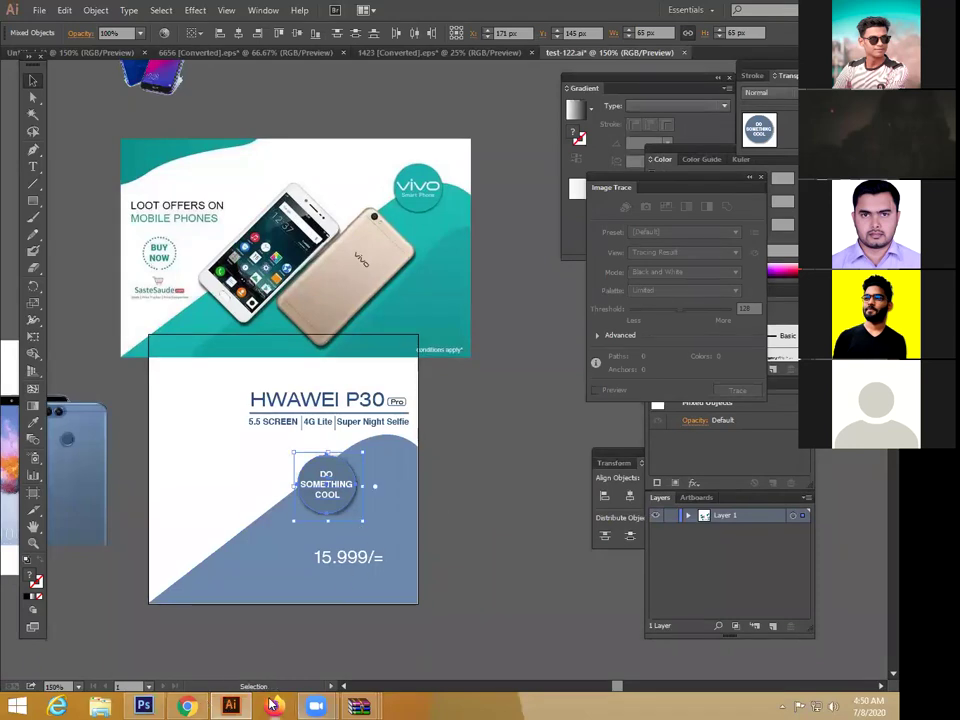
click(184, 706)
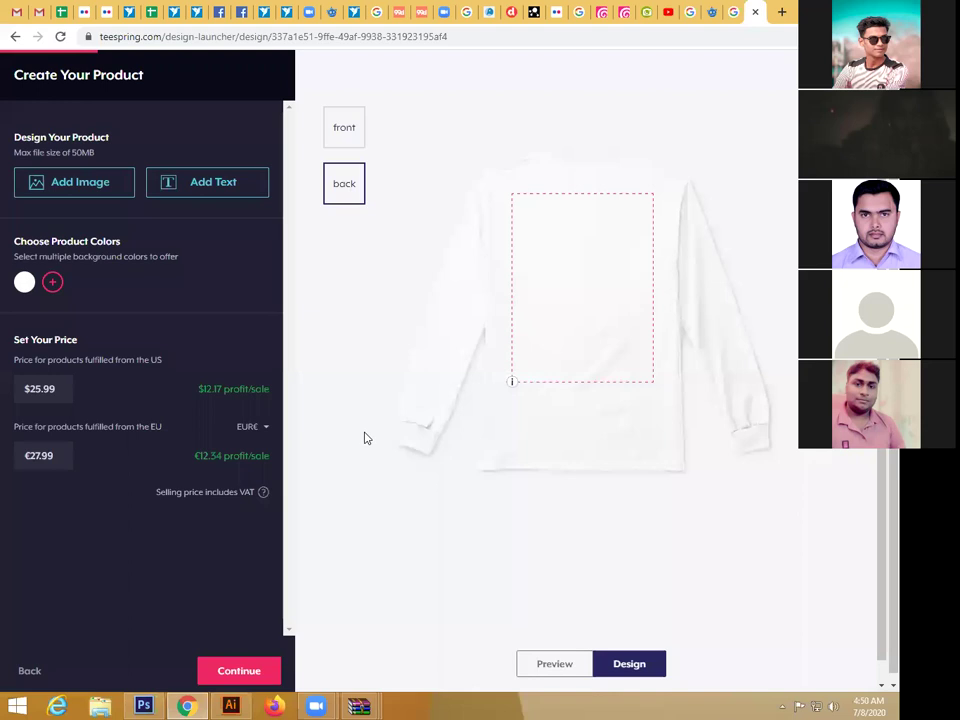
Step: Show the front of the long sleeve tee in the designer, close the image chooser, and return to the Huawei banner in Illustrator
click(344, 127)
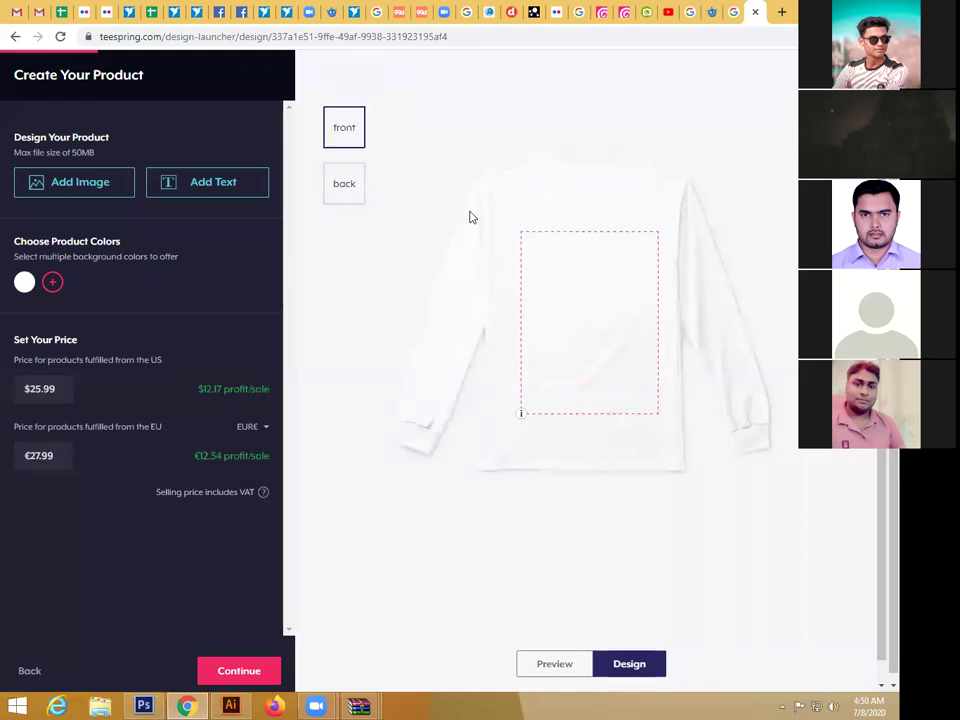
right_click(597, 295)
click(396, 288)
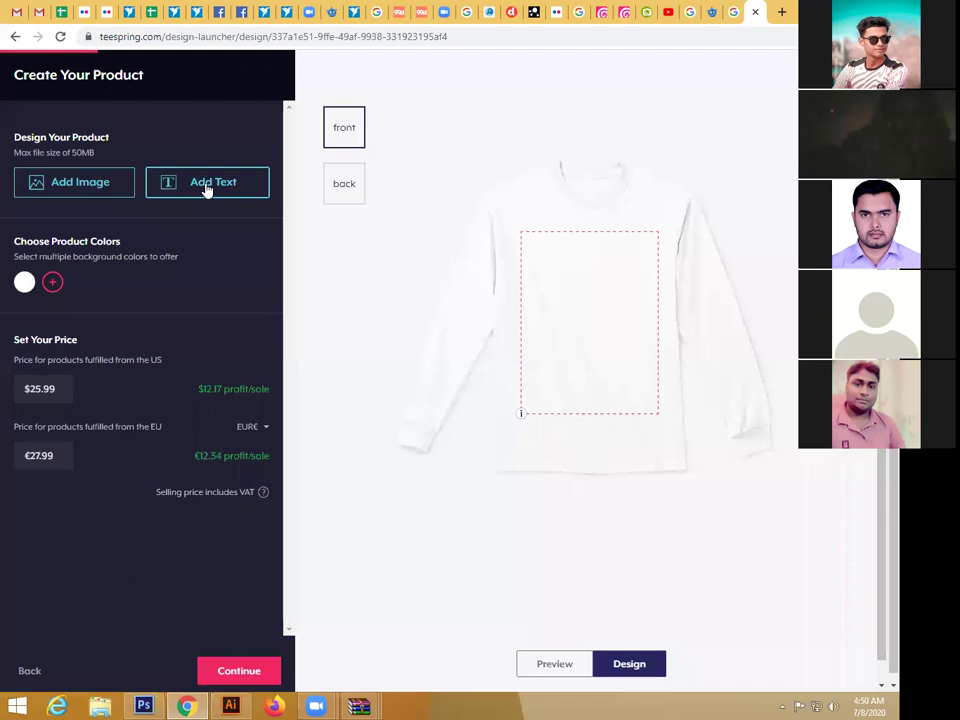
click(85, 182)
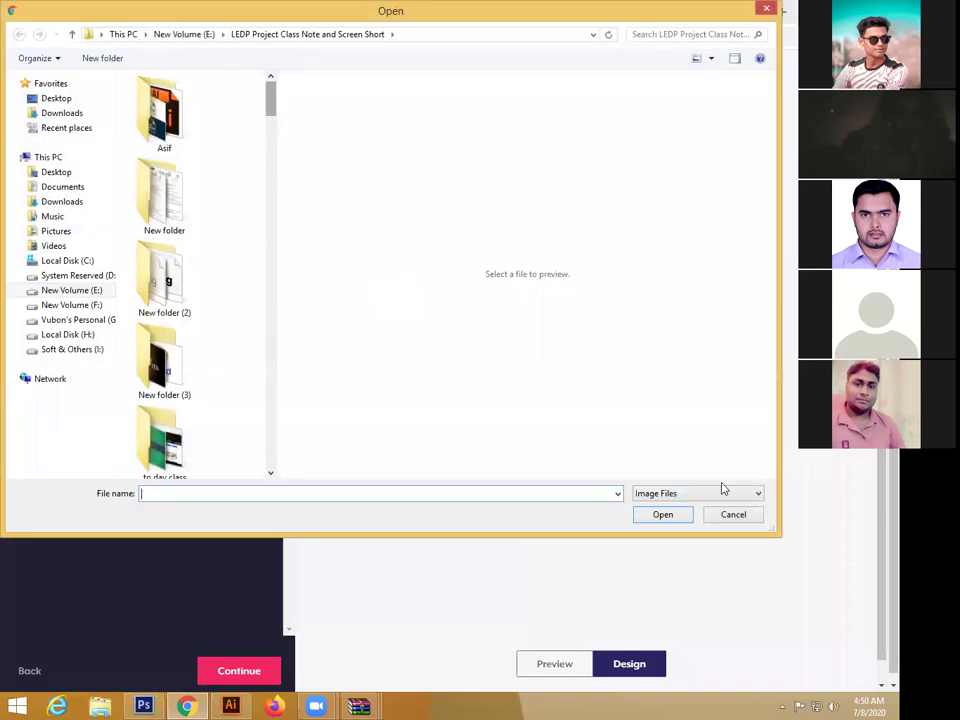
key(Escape)
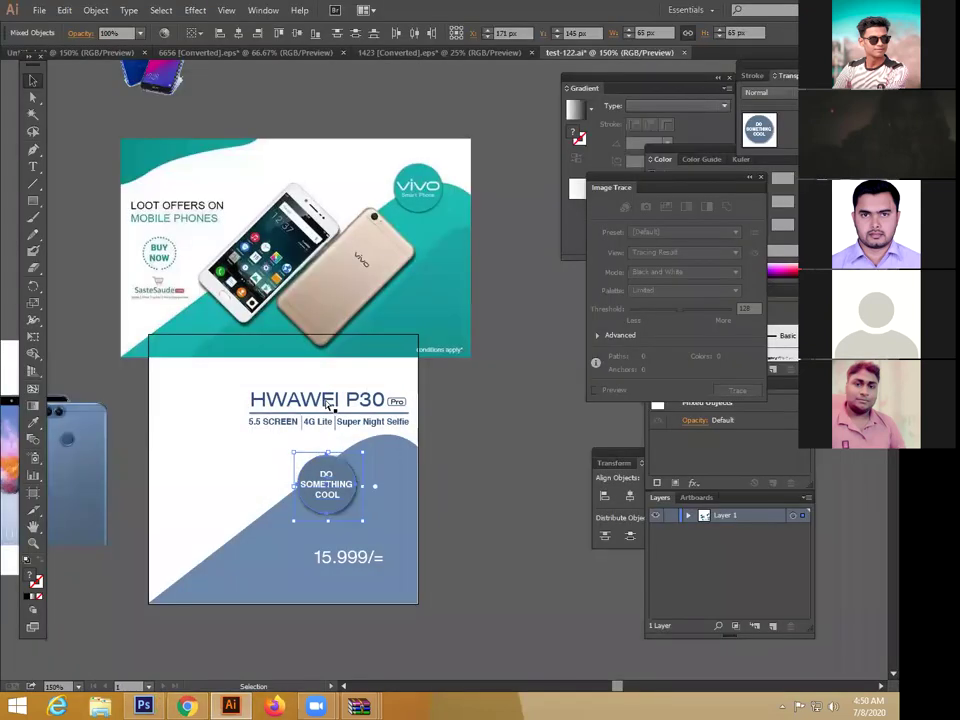
Step: Move the clipped phone images onto the lower-left part of the Huawei banner and shift the teal Vivo reference up off the artboard
drag(75, 470, 195, 510)
key(ctrl+minus)
key(ctrl+minus)
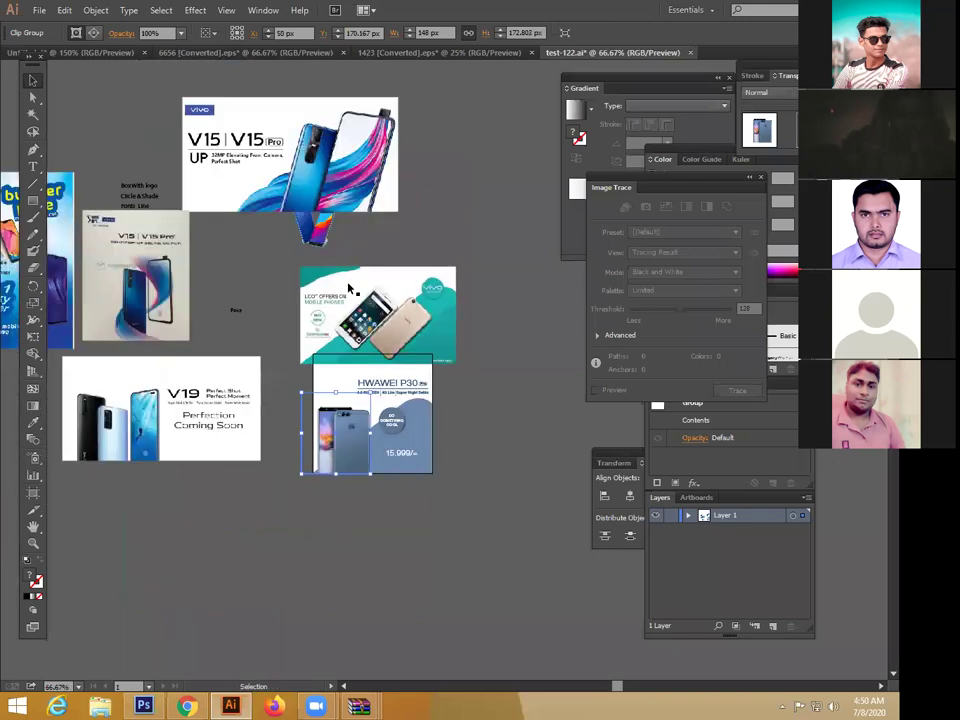
drag(348, 280, 334, 230)
Step: Select all the reference artwork around the Huawei banner, leave the banner out of the selection, and cut the references from the document
key(ctrl+minus)
key(ctrl+minus)
drag(190, 198, 538, 560)
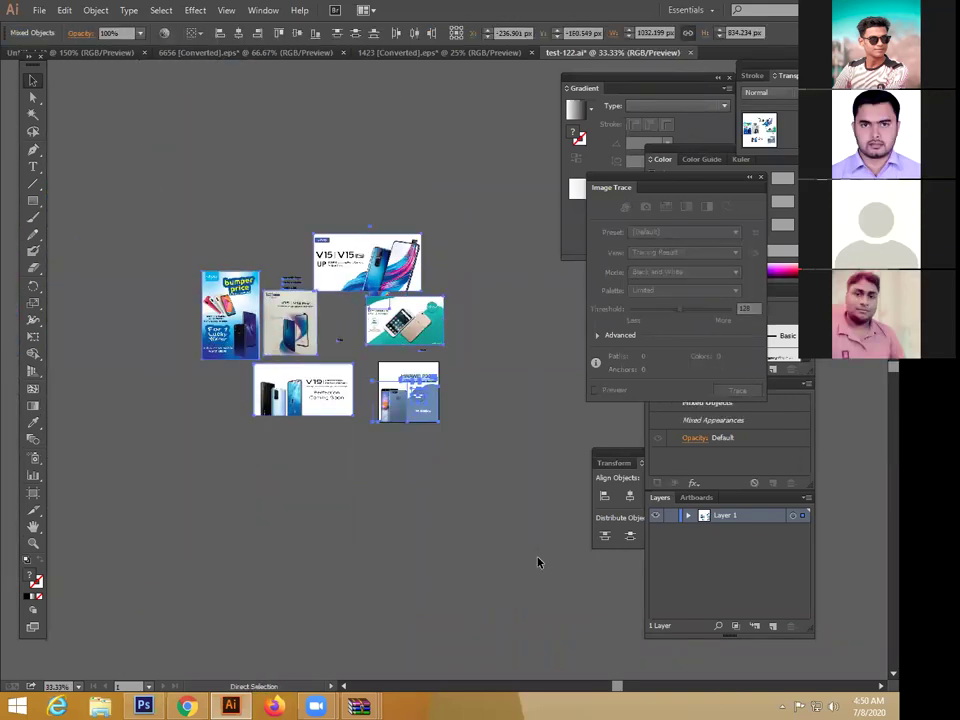
key(ctrl+plus)
key(ctrl+plus)
key(ctrl+plus)
drag(217, 351, 540, 562)
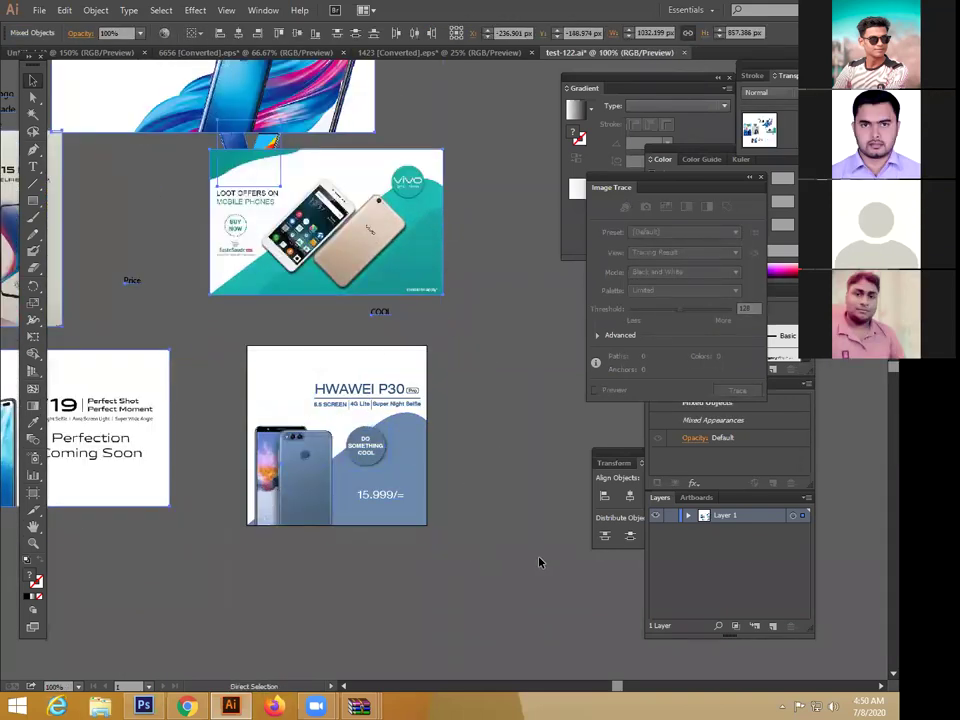
key(ctrl+x)
Step: Export the Huawei banner as a JPEG named asdasdasdas in the Today Work 123 folder
click(40, 13)
click(93, 273)
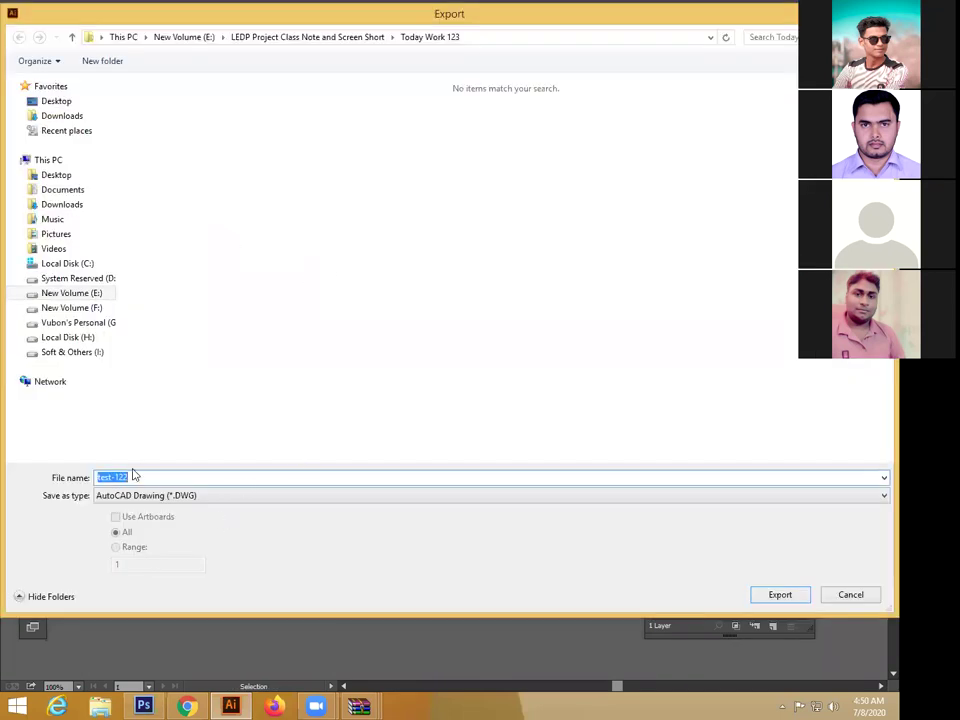
click(210, 497)
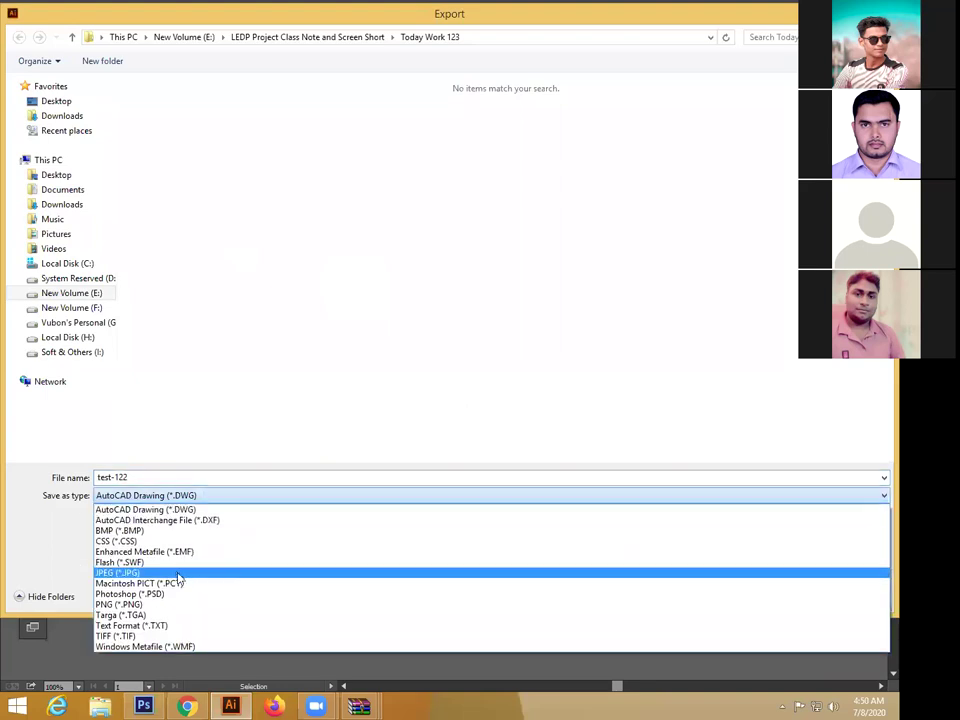
click(180, 572)
double_click(153, 478)
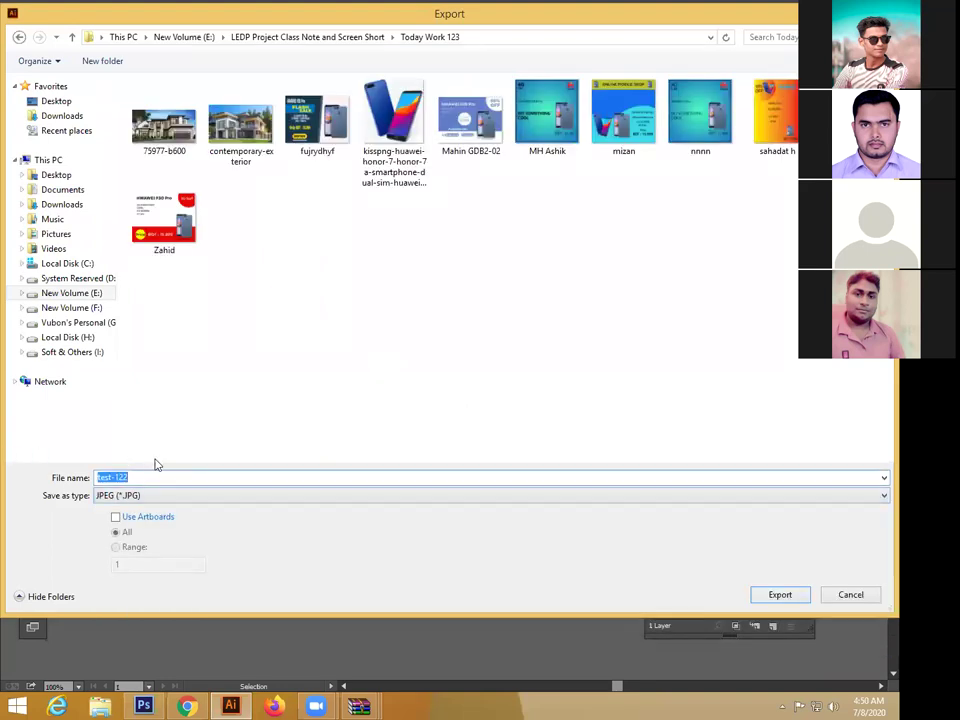
text(asdasdasdas)
click(779, 594)
click(514, 467)
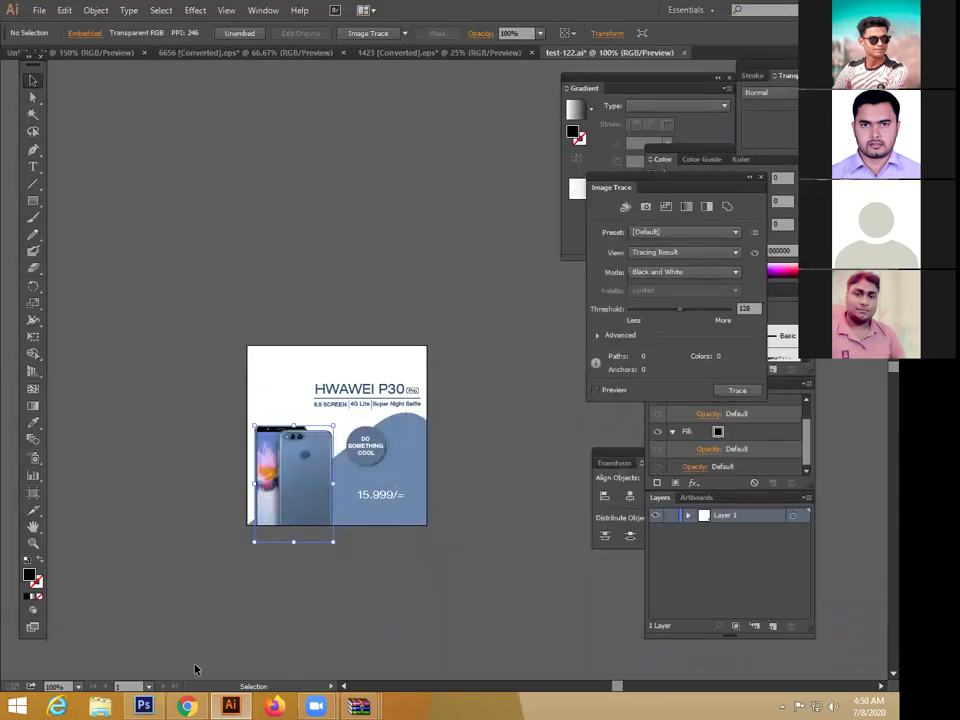
Step: In the Teespring designer in Chrome, start adding an image and select asdasdasdas from the LEDP project's Today Work 123 folder
click(195, 705)
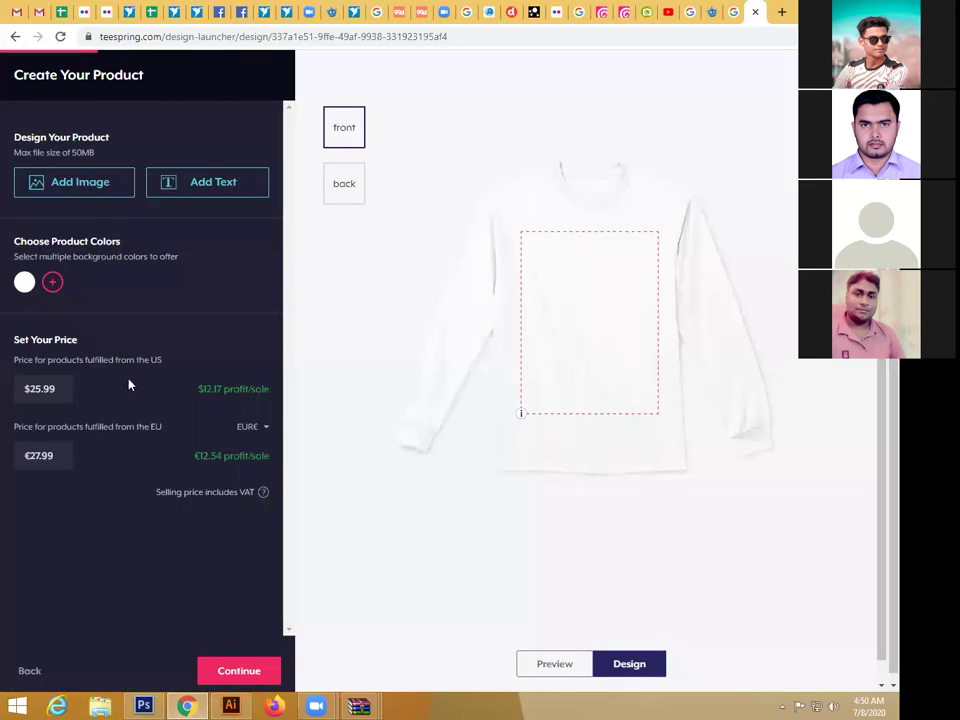
click(97, 180)
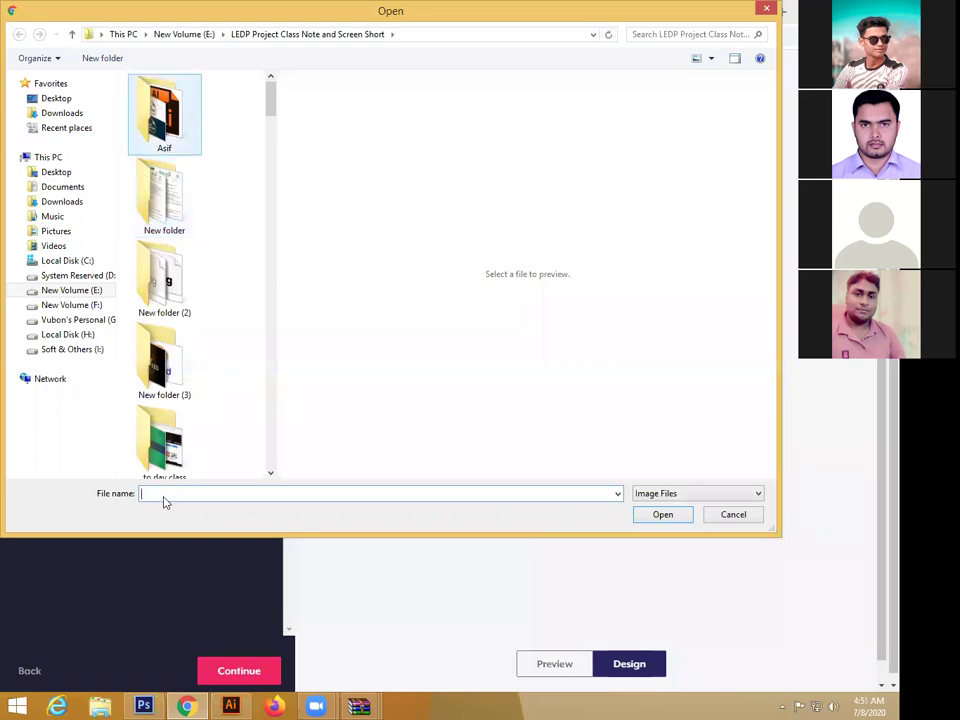
click(92, 289)
scroll(230, 300, down, 2)
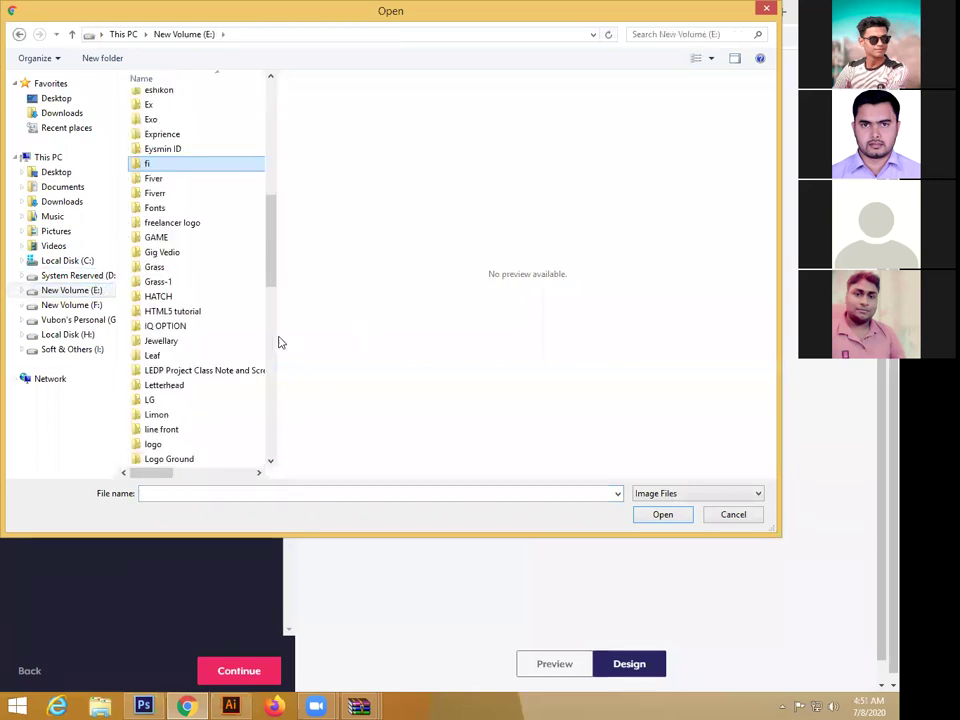
double_click(221, 369)
click(199, 310)
scroll(290, 318, down, 2)
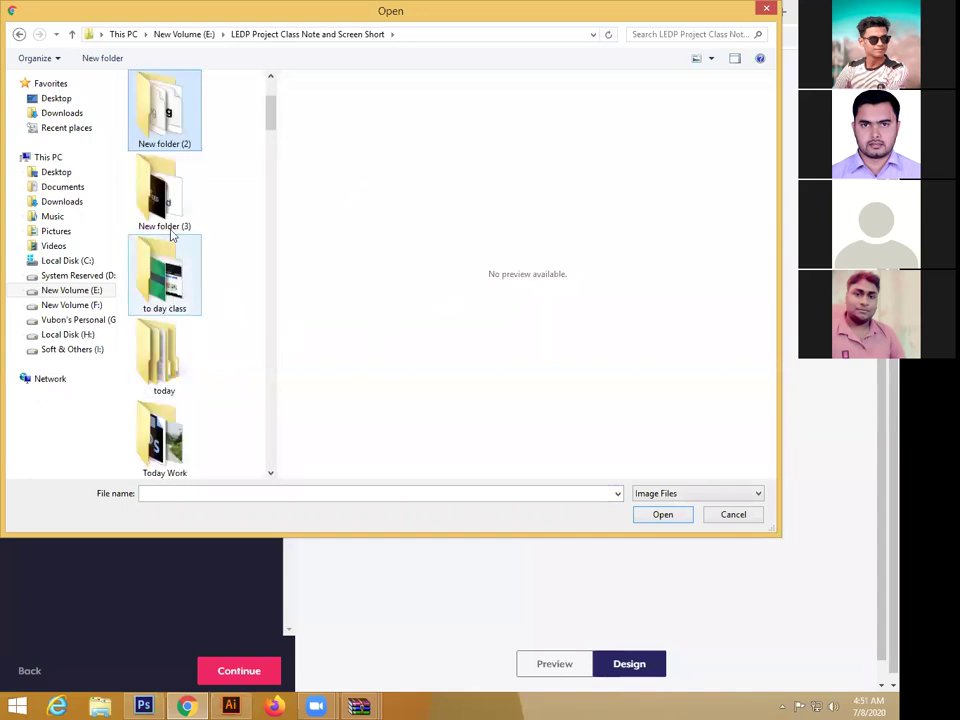
scroll(181, 375, down, 3)
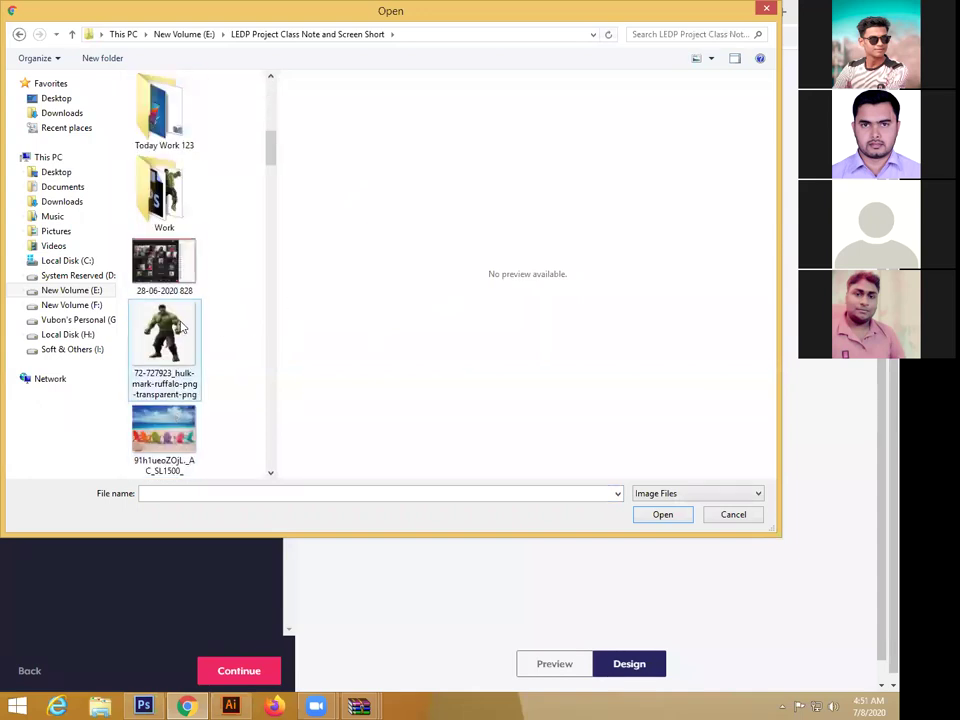
double_click(155, 139)
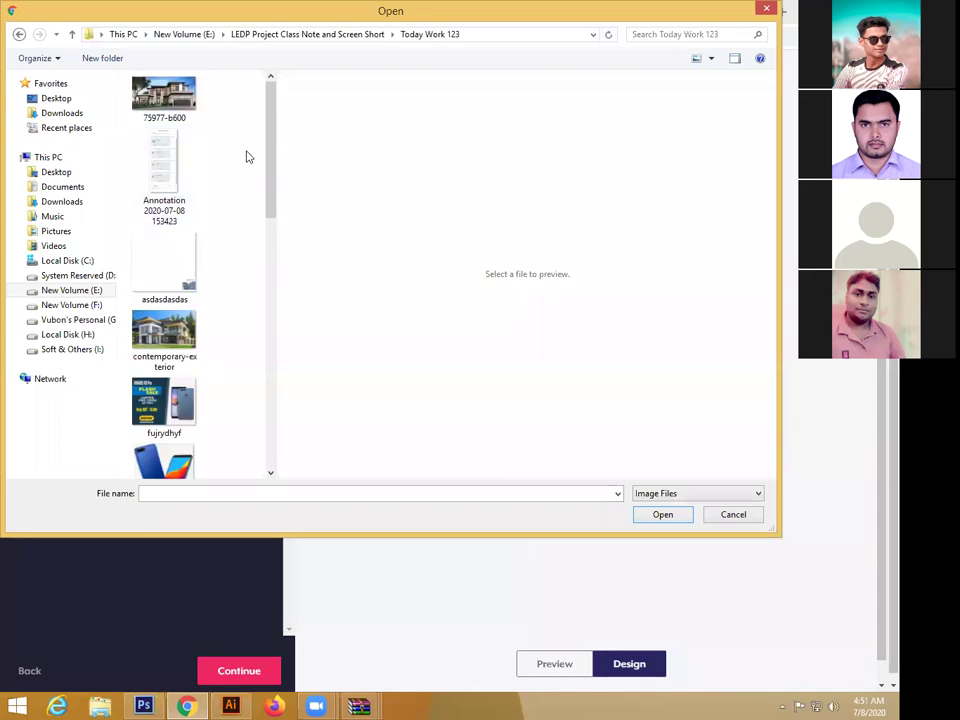
click(195, 268)
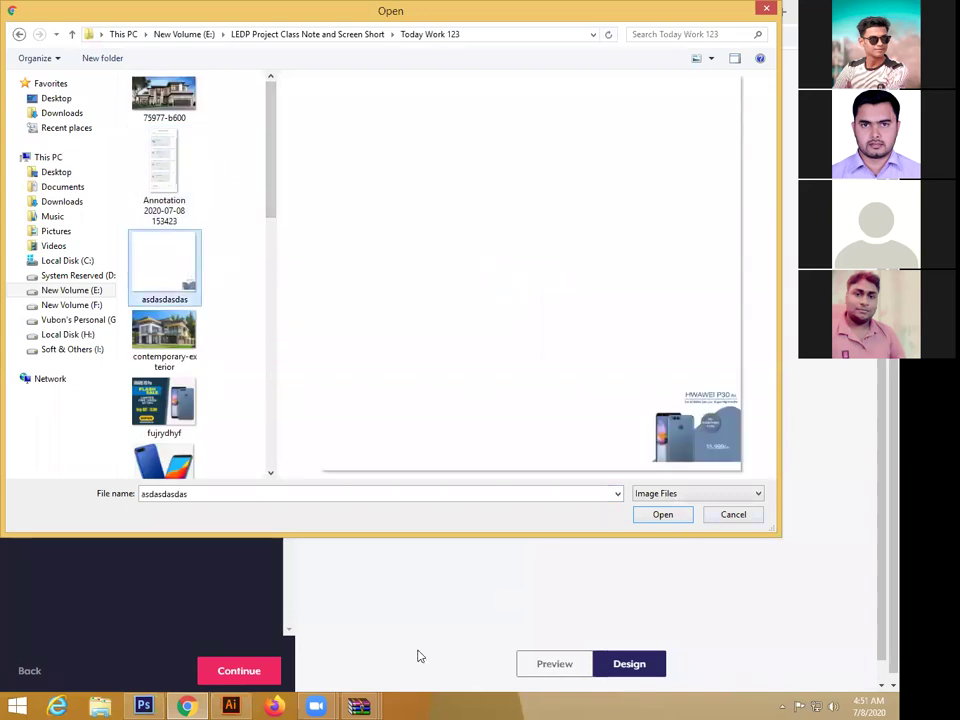
Step: Switch to Illustrator, find the stray objects lying outside the Huawei banner, and delete them
click(248, 704)
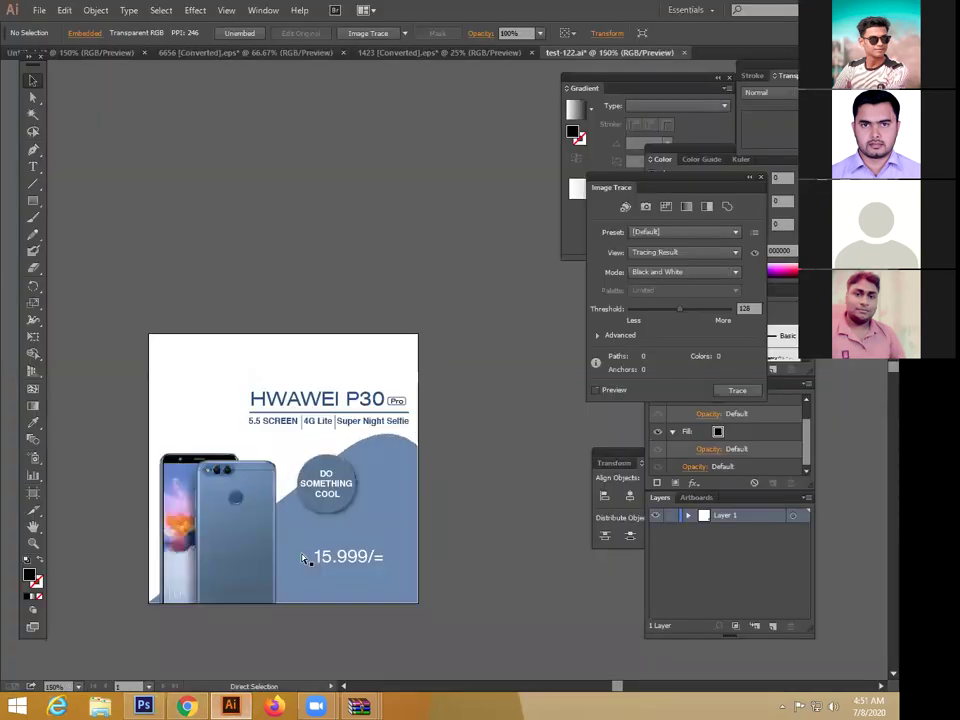
key(ctrl+minus)
key(ctrl+minus)
key(ctrl+minus)
key(ctrl+minus)
key(ctrl+minus)
key(ctrl+minus)
key(ctrl+minus)
key(ctrl+minus)
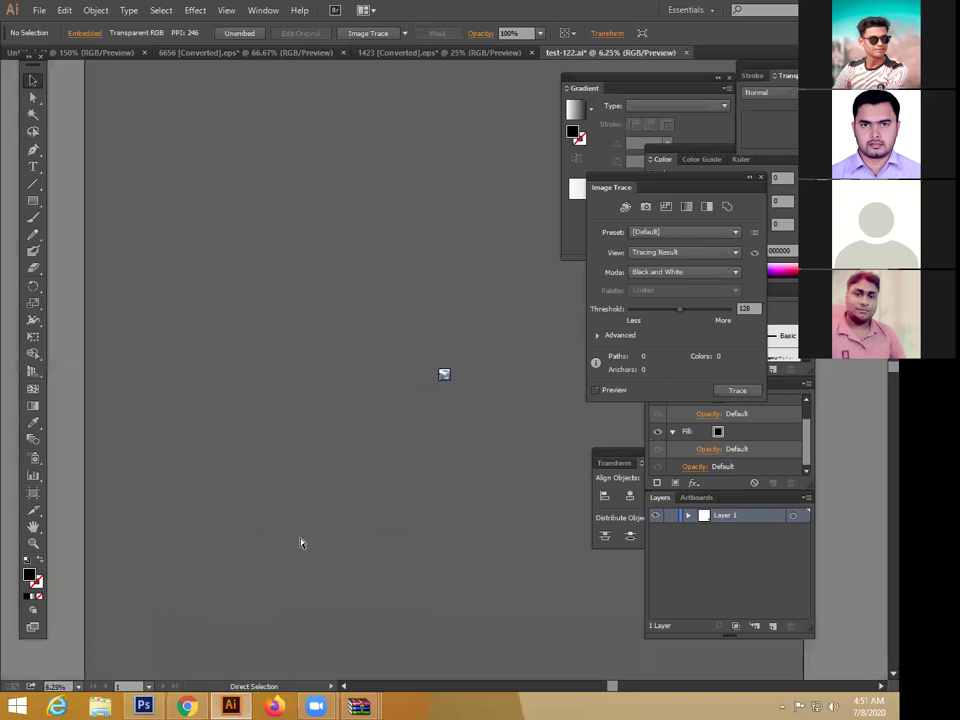
key(ctrl+a)
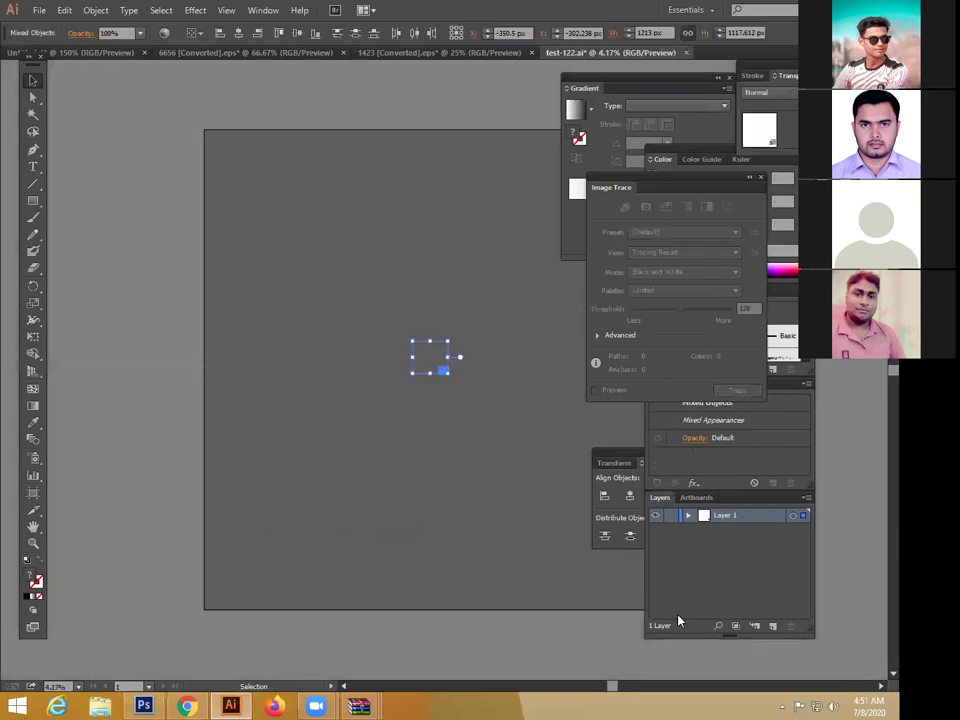
key(ctrl+plus)
key(ctrl+plus)
key(ctrl+plus)
key(ctrl+plus)
key(ctrl+plus)
drag(208, 156, 341, 285)
key(Delete)
Step: Export the Huawei banner as a JPEG over the existing asdasdasdas file, using the RGB color model
click(39, 10)
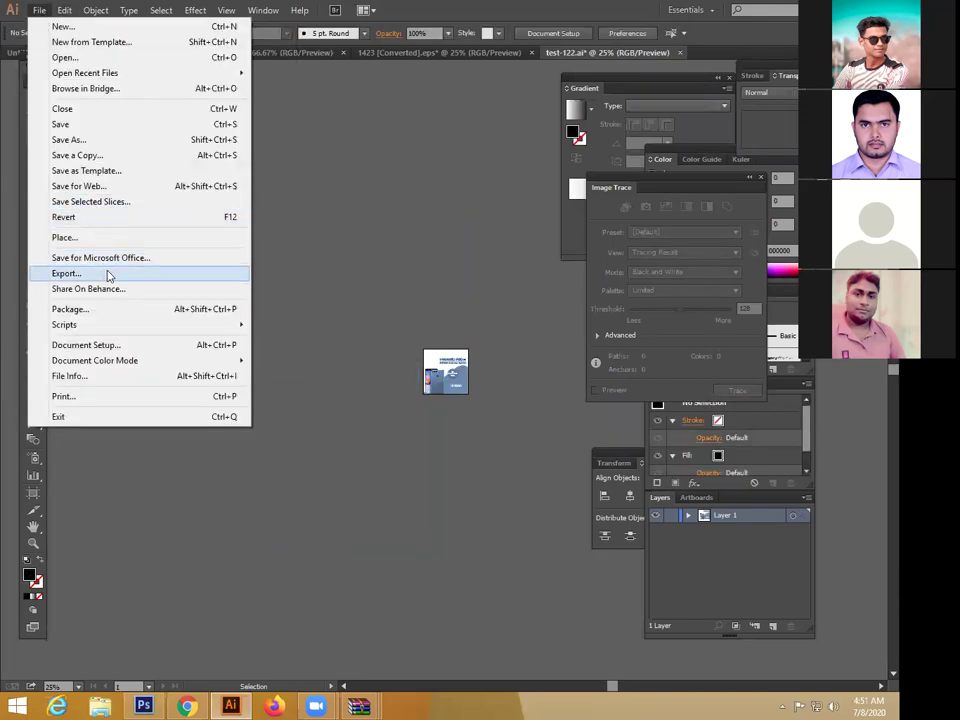
click(109, 274)
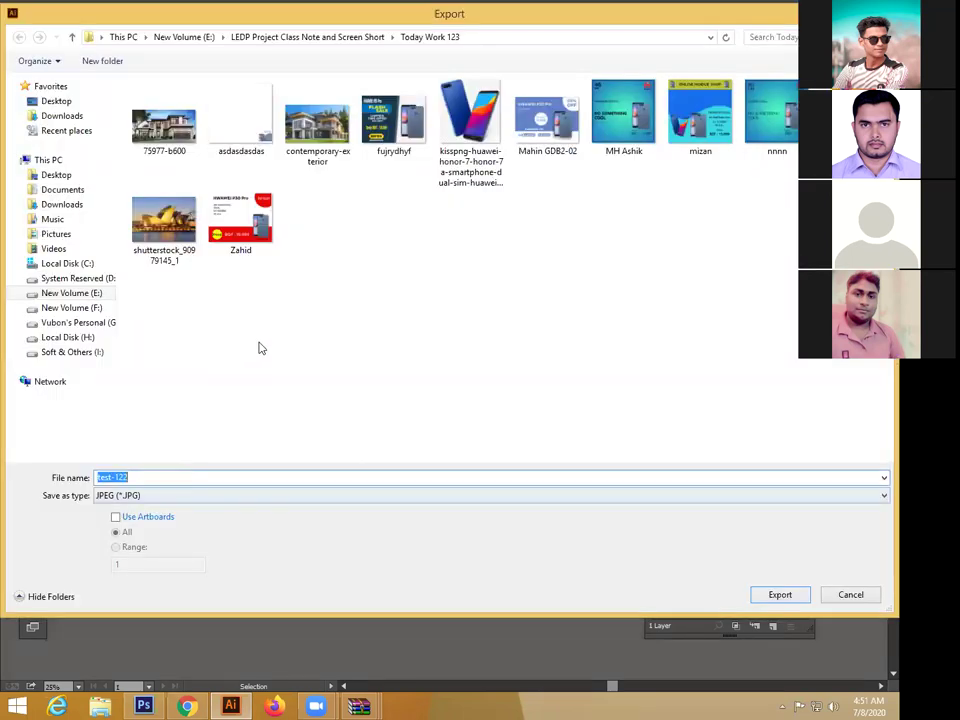
click(241, 118)
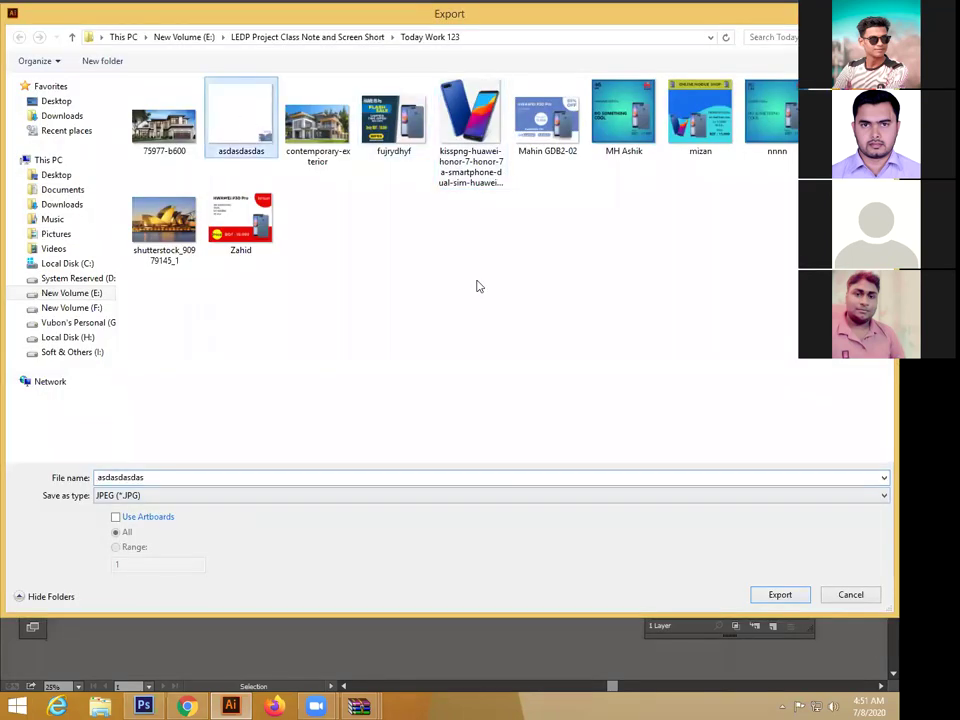
click(779, 594)
click(480, 407)
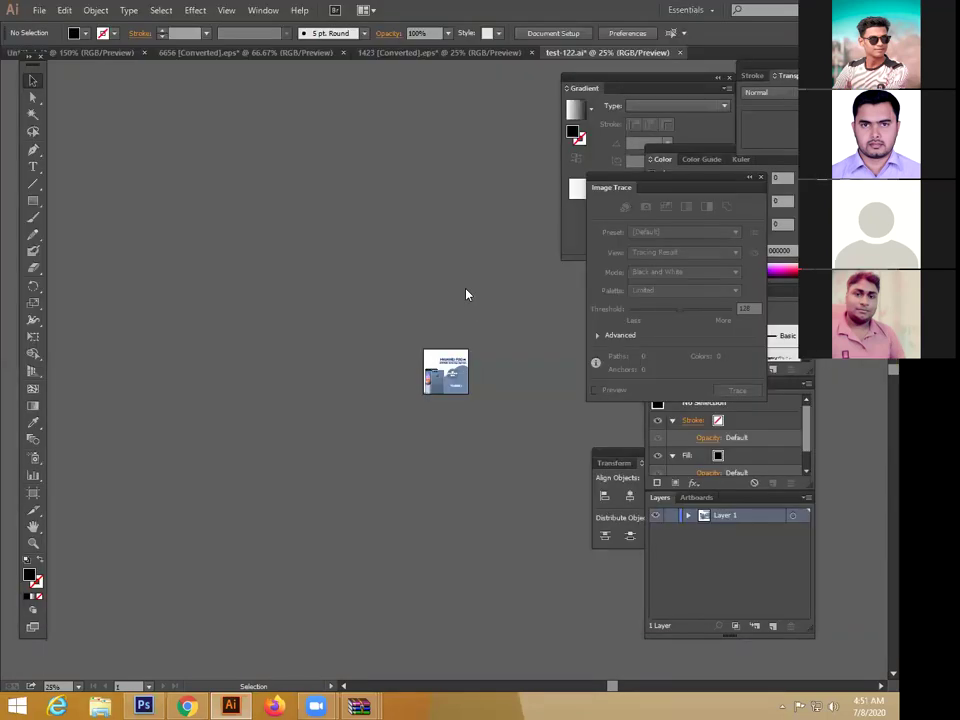
click(408, 254)
click(421, 279)
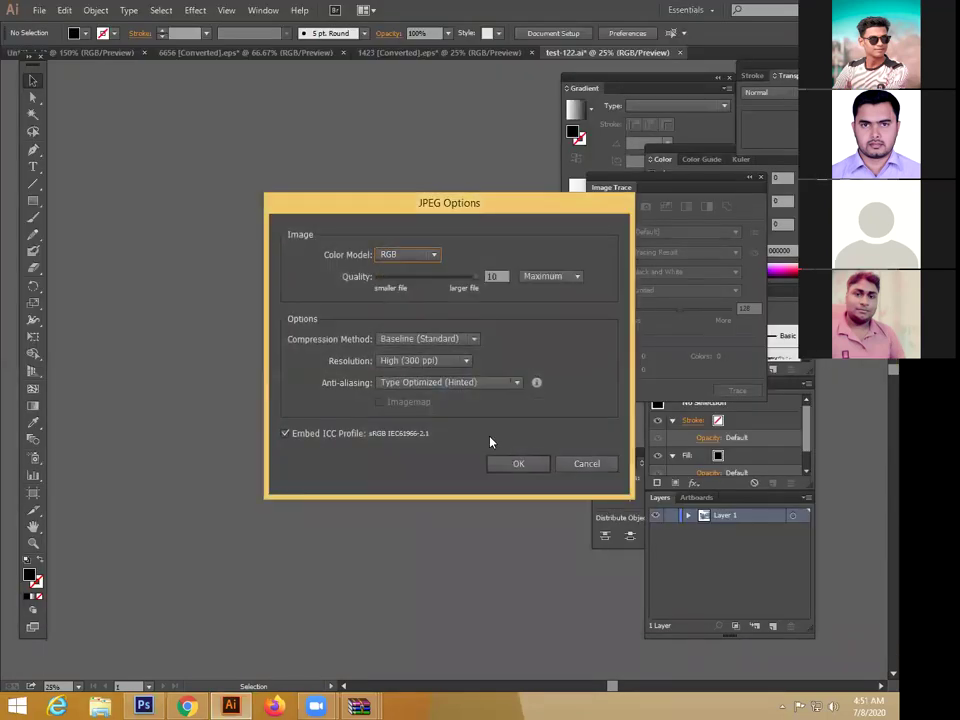
click(518, 463)
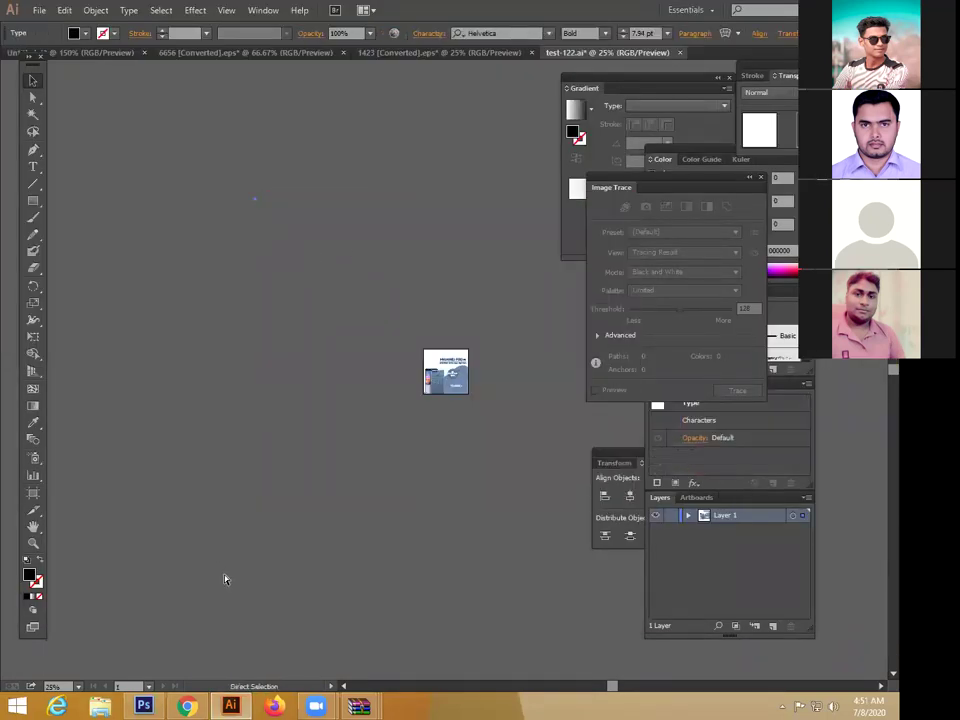
Step: Undo the removal of the reference artwork, then switch to Chrome and upload asdasdasdas to the front of the tee
key(ctrl+z)
click(187, 706)
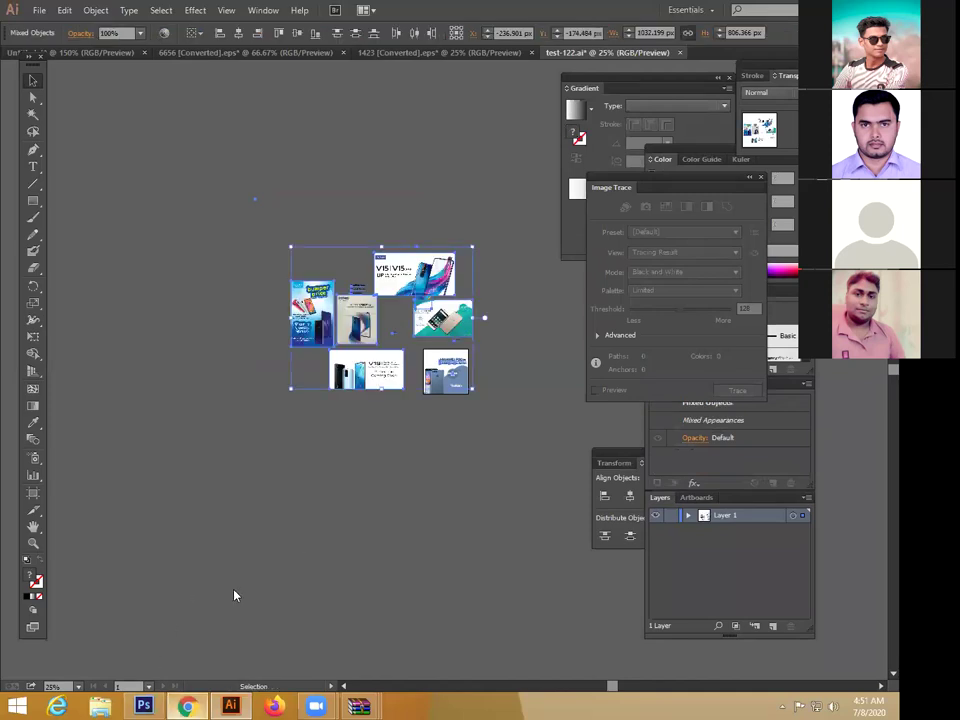
click(188, 267)
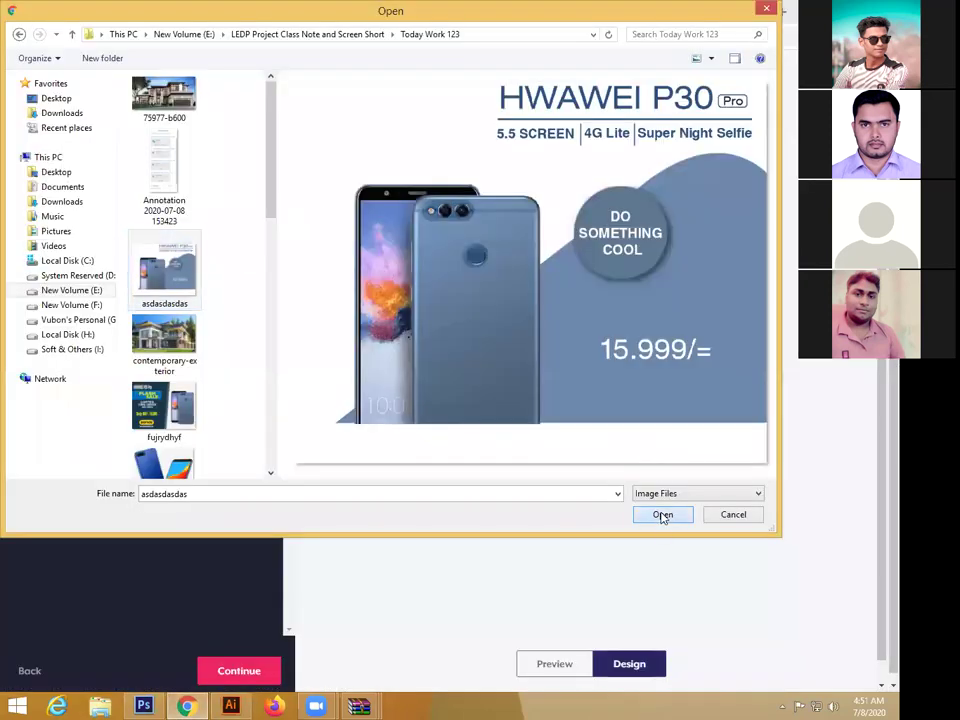
click(663, 514)
Step: Size the uploaded Huawei artwork to about 12.59 by 10.19 inches and center it horizontally in the tee's front print area
drag(598, 286, 597, 313)
drag(641, 345, 602, 342)
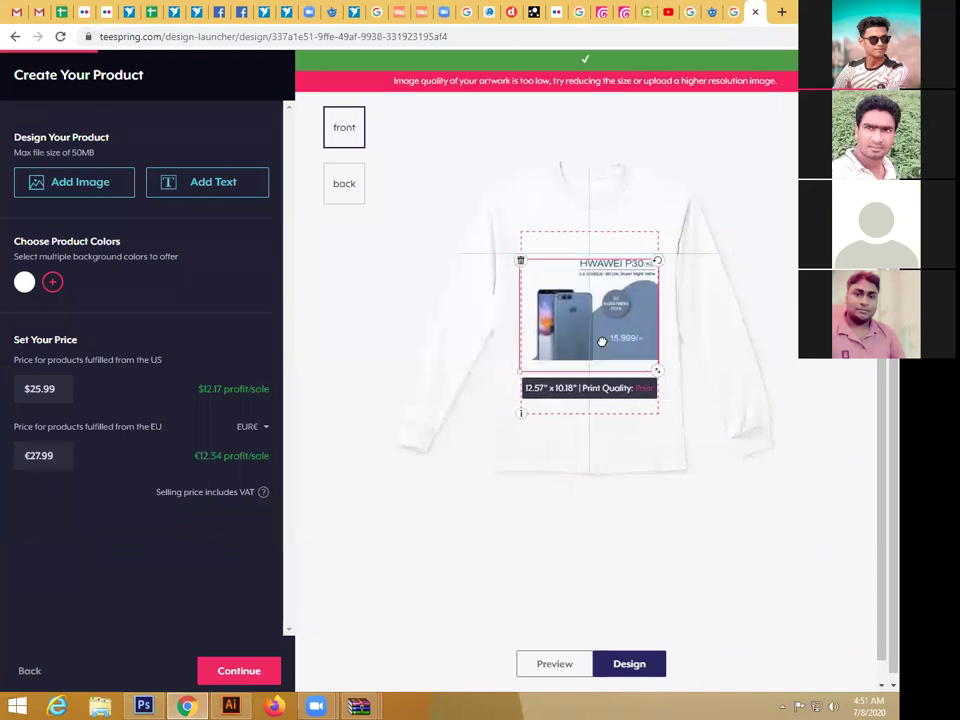
drag(655, 372, 655, 372)
drag(607, 337, 609, 340)
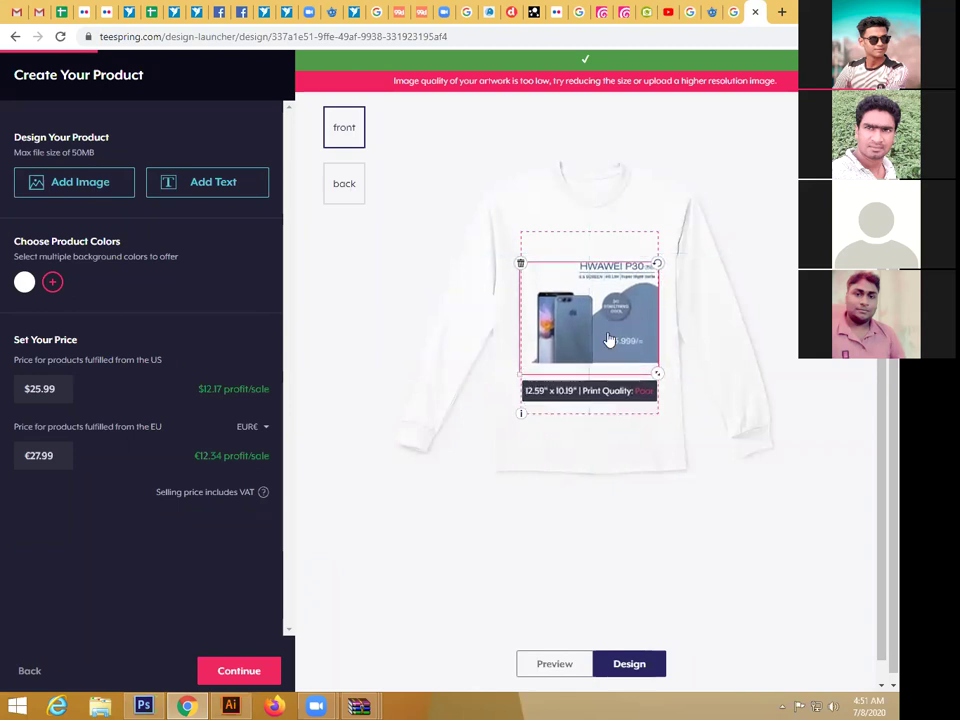
click(578, 434)
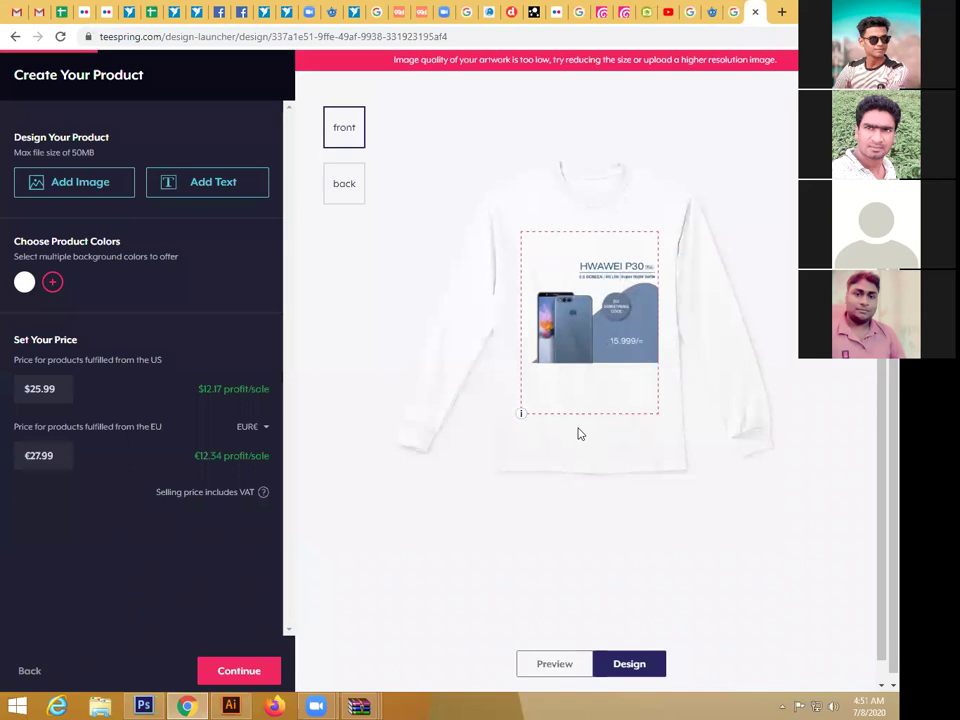
click(595, 299)
drag(622, 319, 622, 317)
click(500, 186)
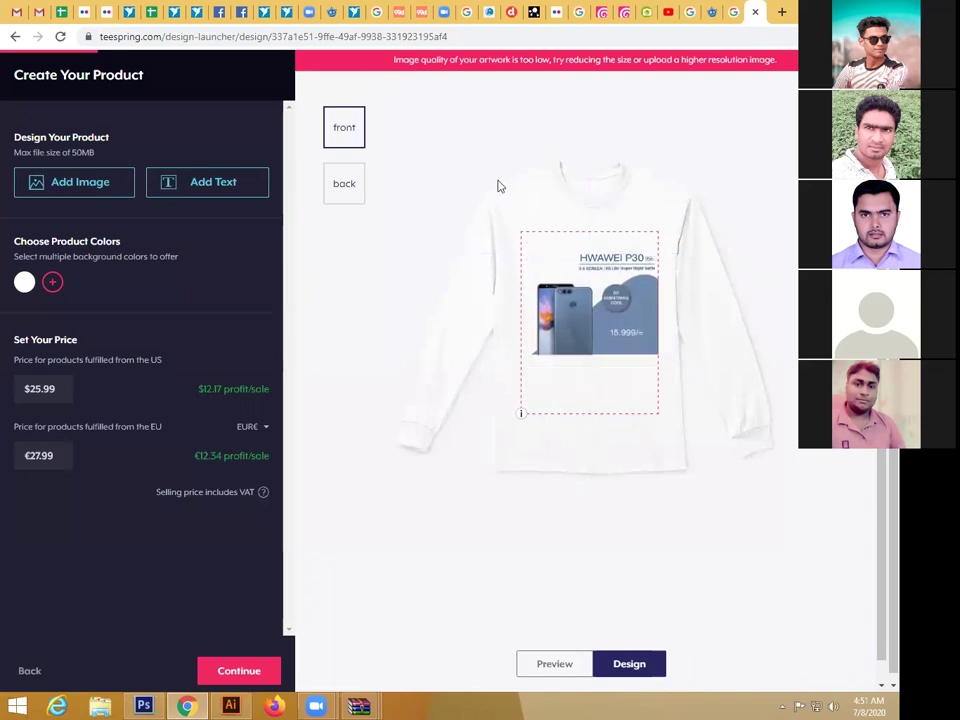
click(609, 320)
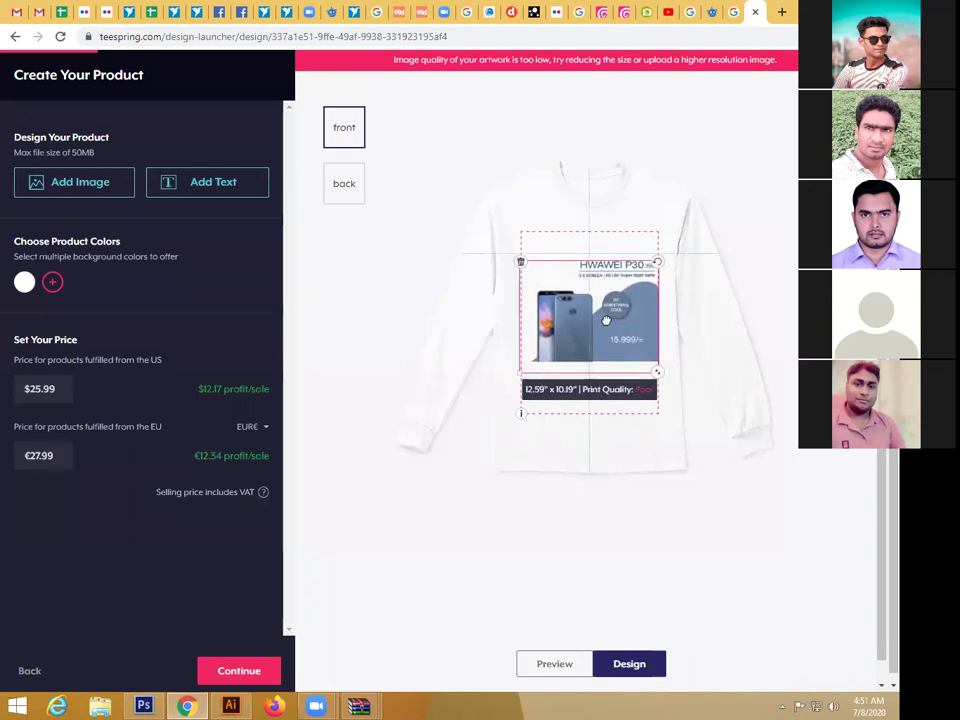
click(478, 34)
text(Sp)
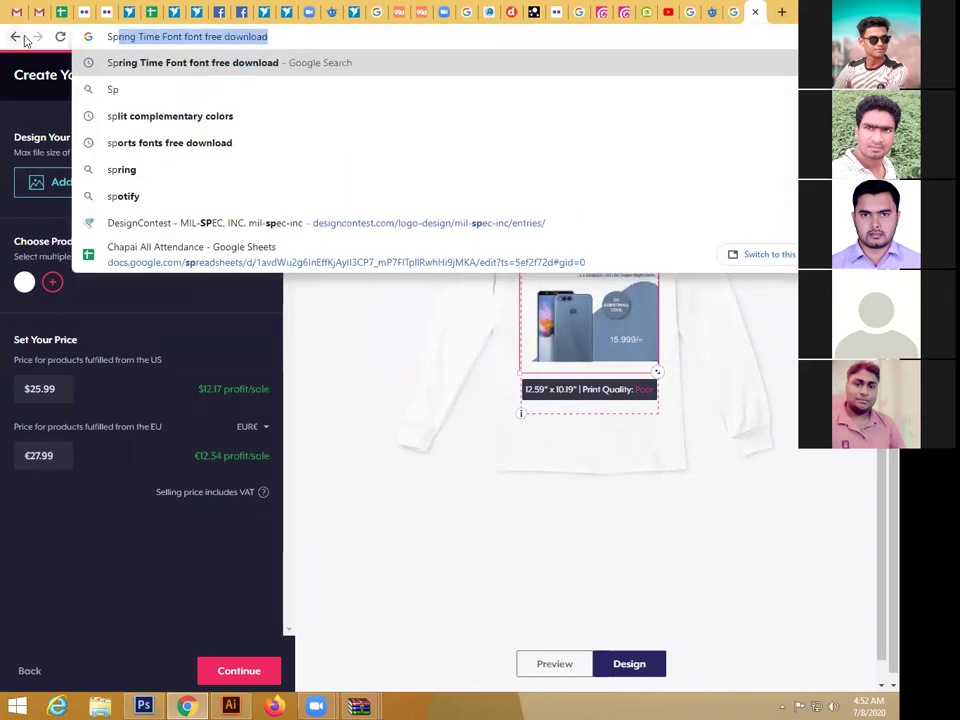
key(BackSpace)
key(BackSpace)
key(BackSpace)
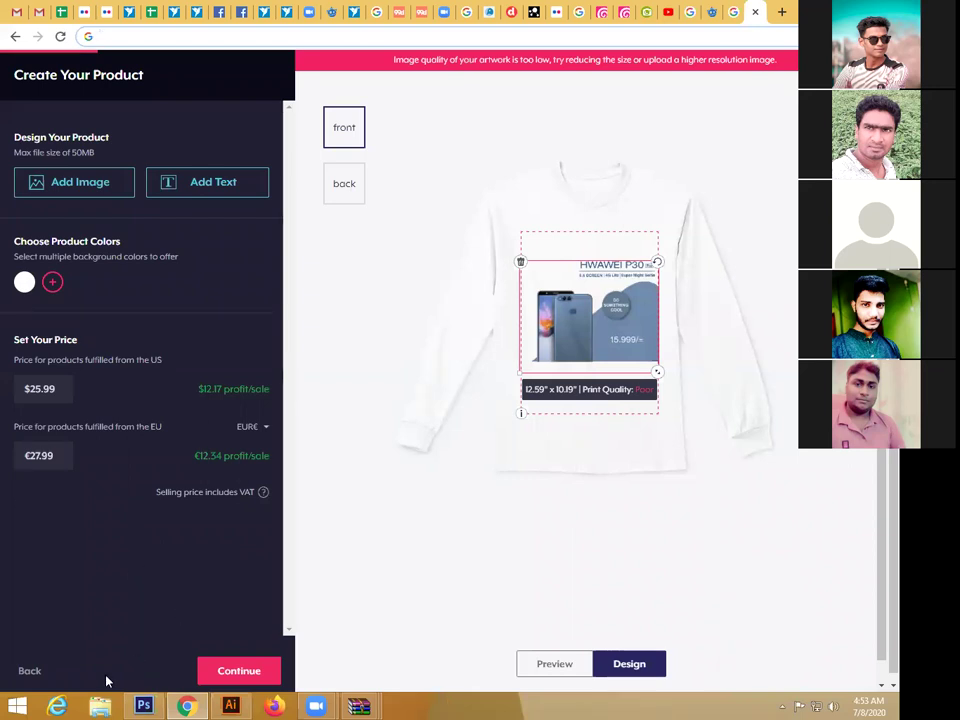
Step: Switch to File Explorer, open the LEDP Project Class Note and Screen Short folder on New Volume (E:), and maximize the window
click(100, 706)
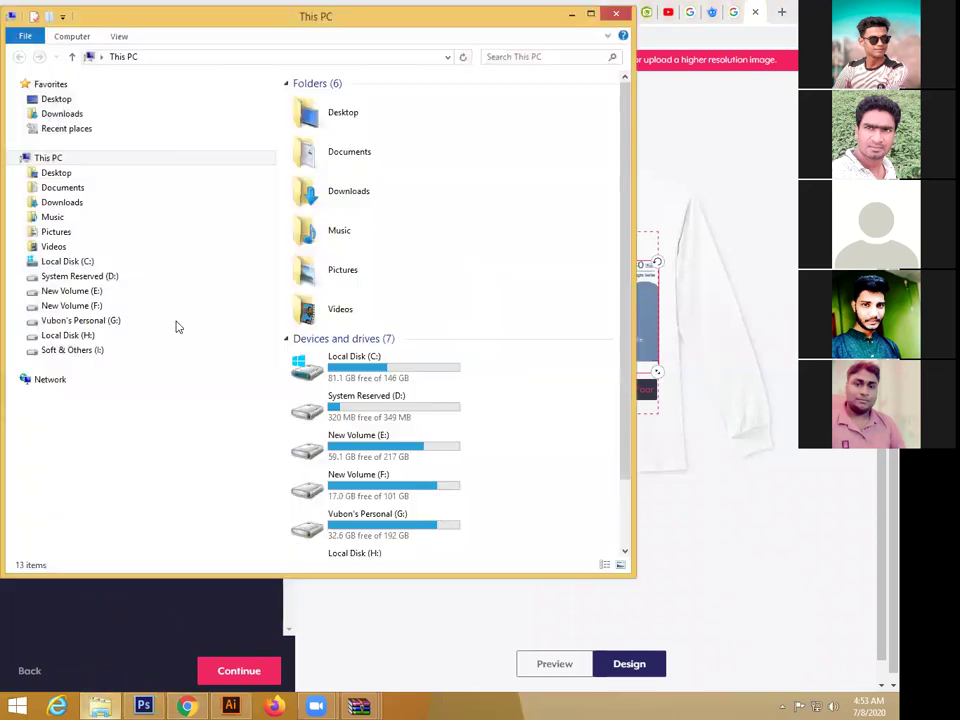
click(105, 291)
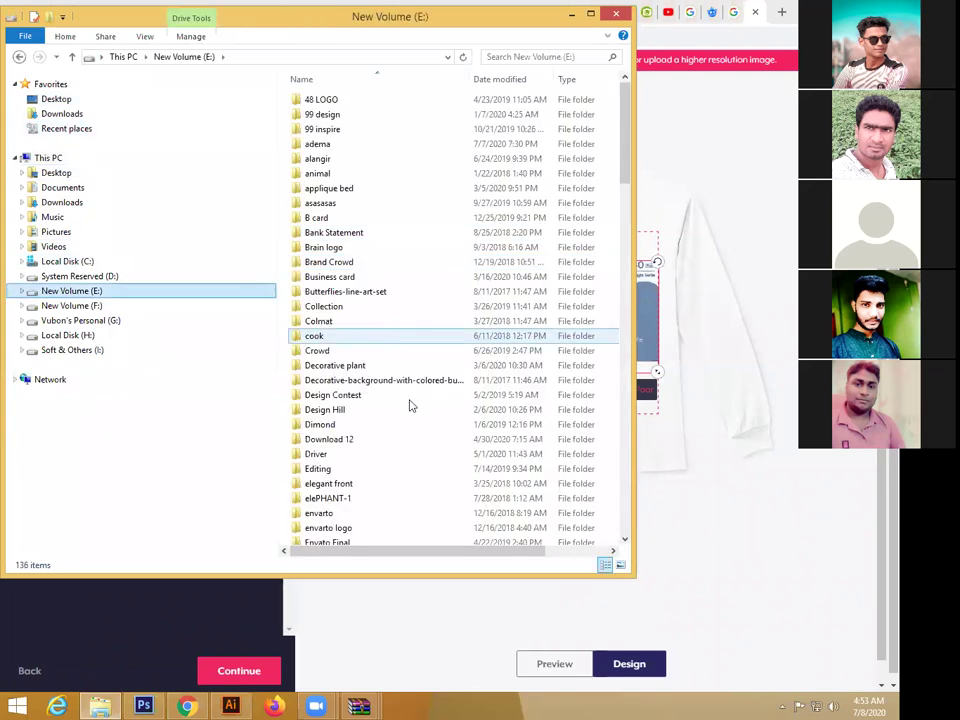
click(406, 447)
scroll(406, 447, down, 15)
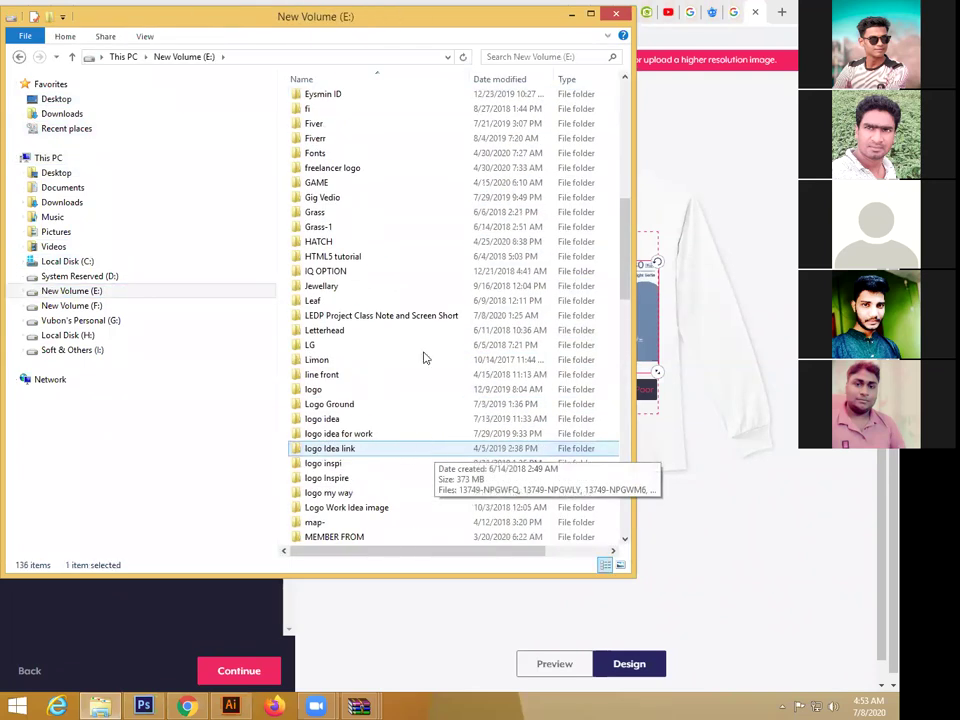
double_click(403, 318)
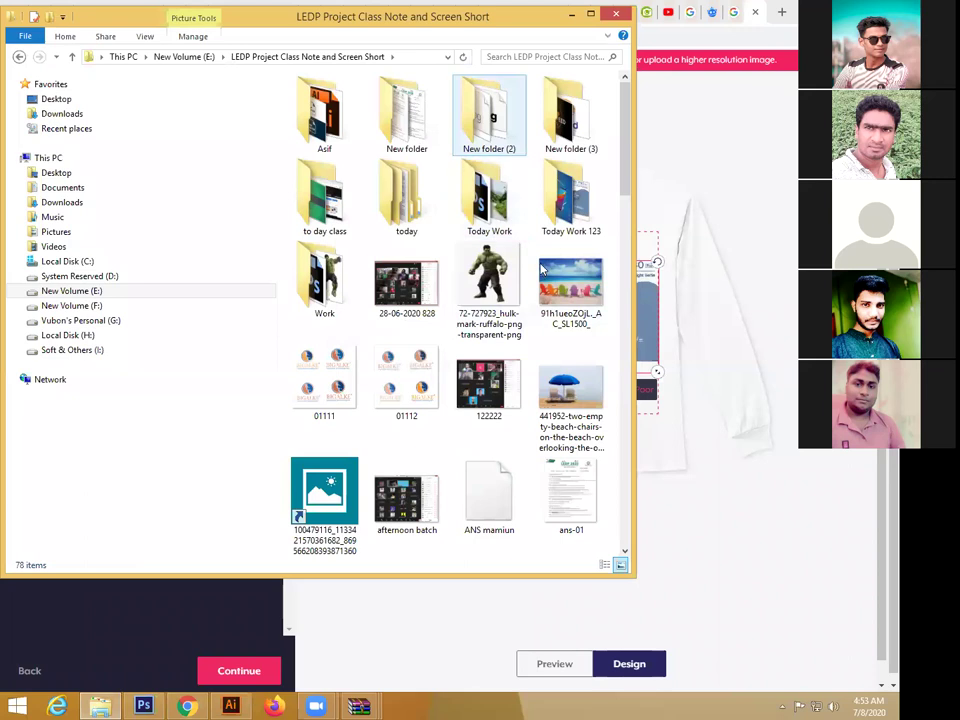
double_click(446, 16)
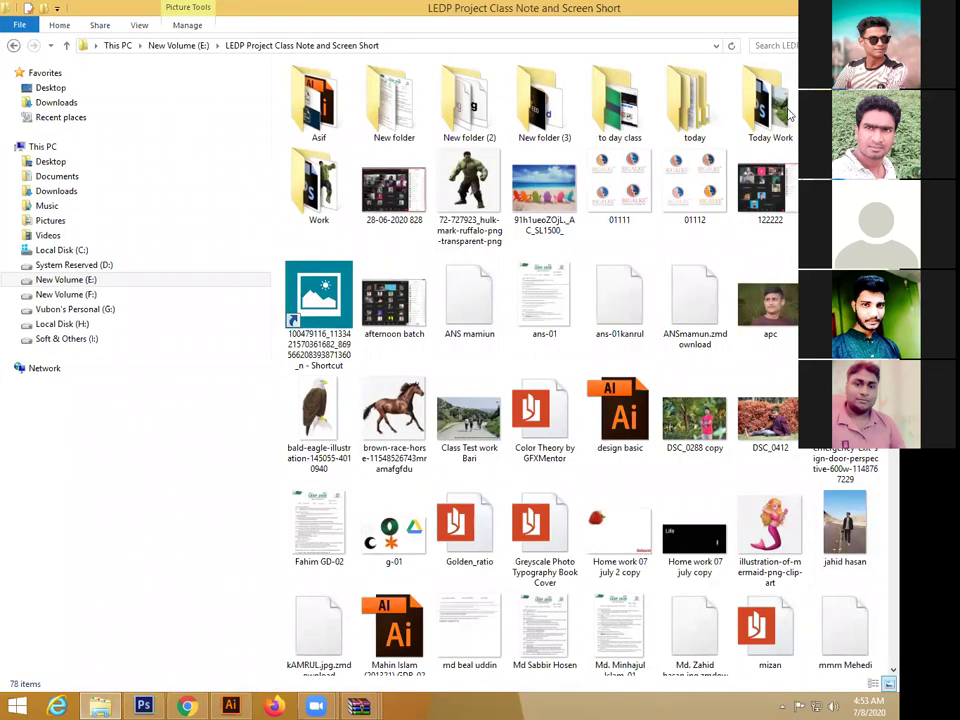
Step: Check the contents of the Today Work folder, then return to the LEDP Project Class Note and Screen Short folder
double_click(772, 100)
click(13, 45)
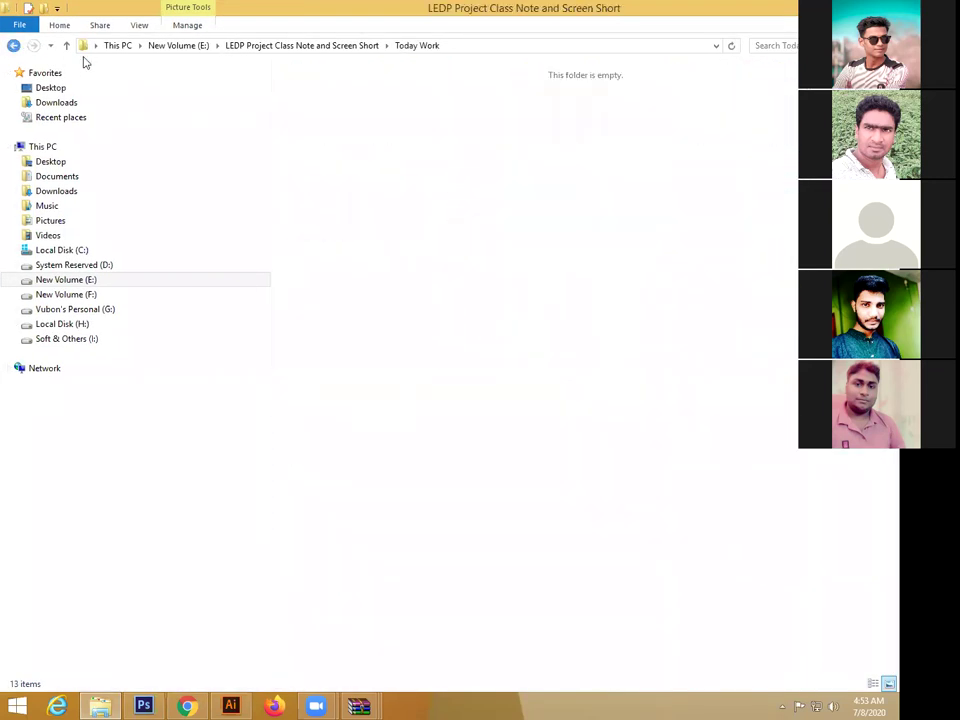
double_click(742, 103)
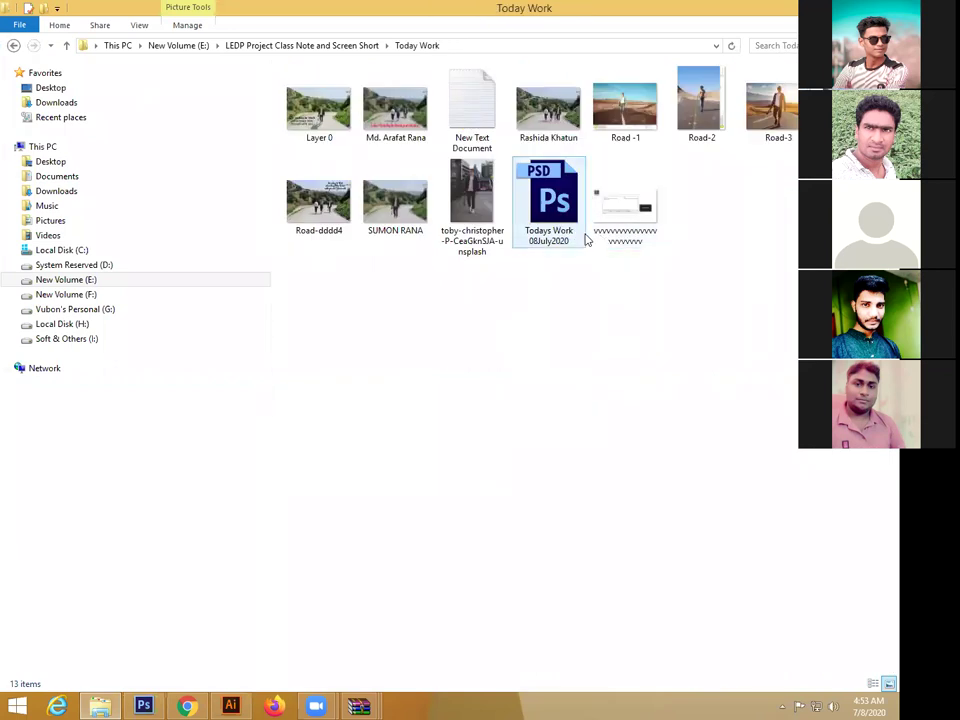
click(13, 46)
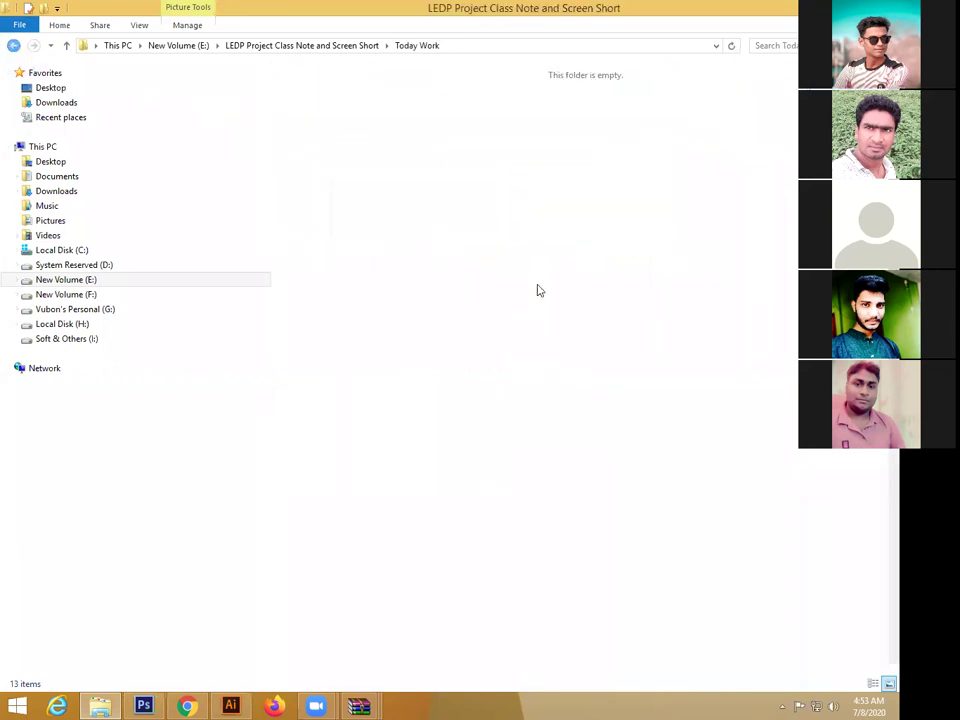